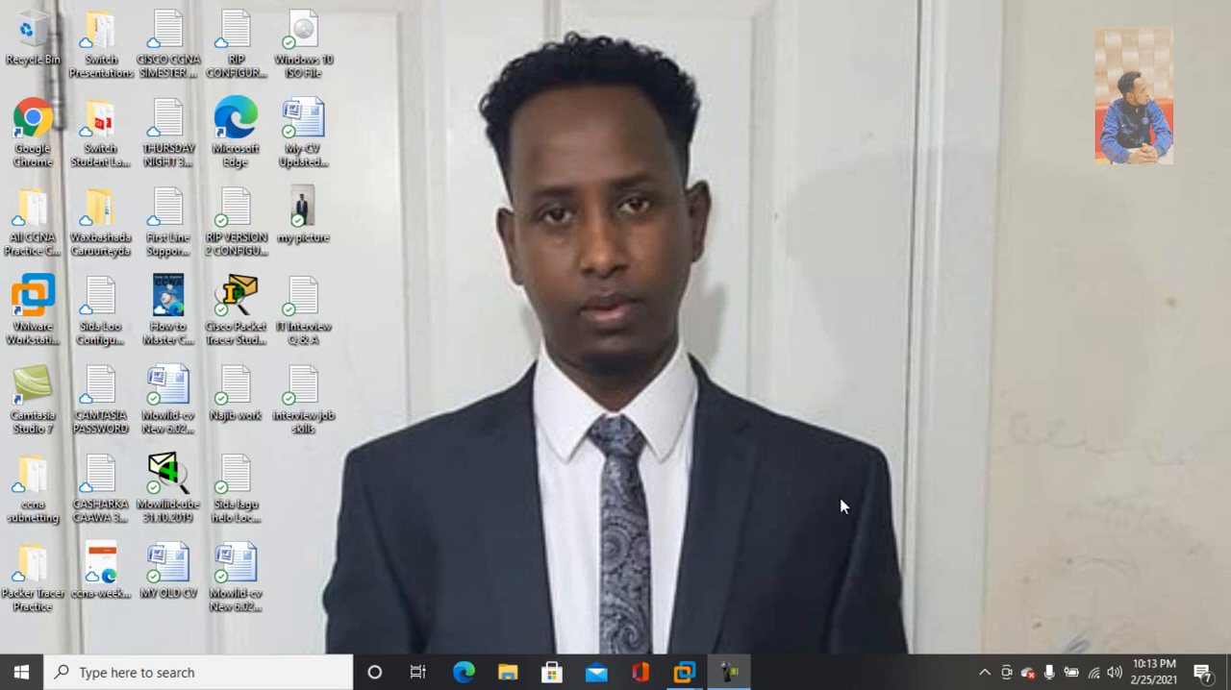
Switch to the Windows Server 2019 virtual machine and show the Shares page of File and Storage Services in Server Manager
{"action": "mouse_move", "coordinate": [685, 673]}
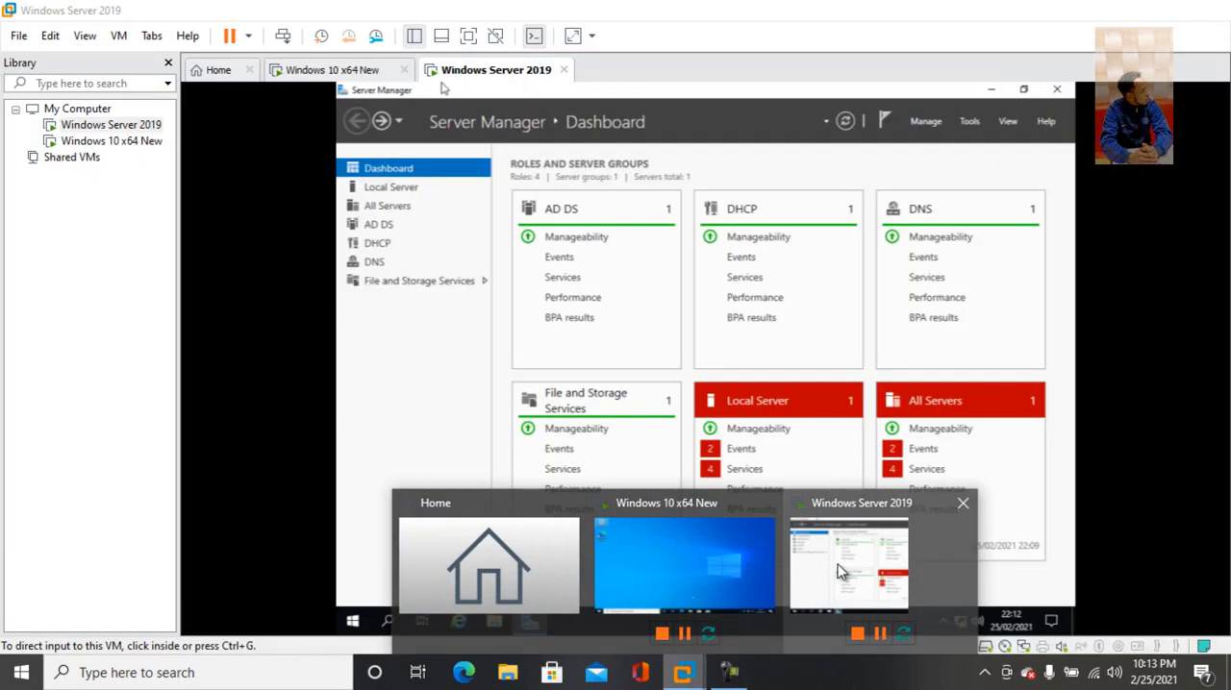
{"action": "left_click", "coordinate": [839, 571]}
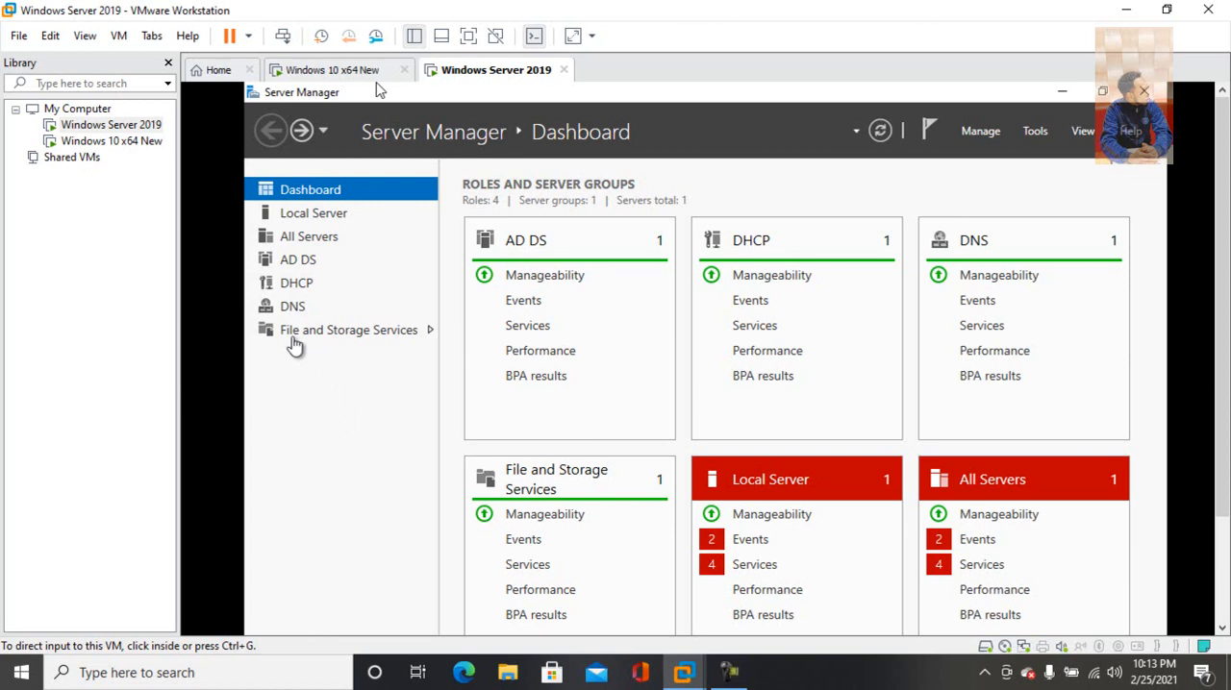
{"action": "left_click", "coordinate": [286, 331]}
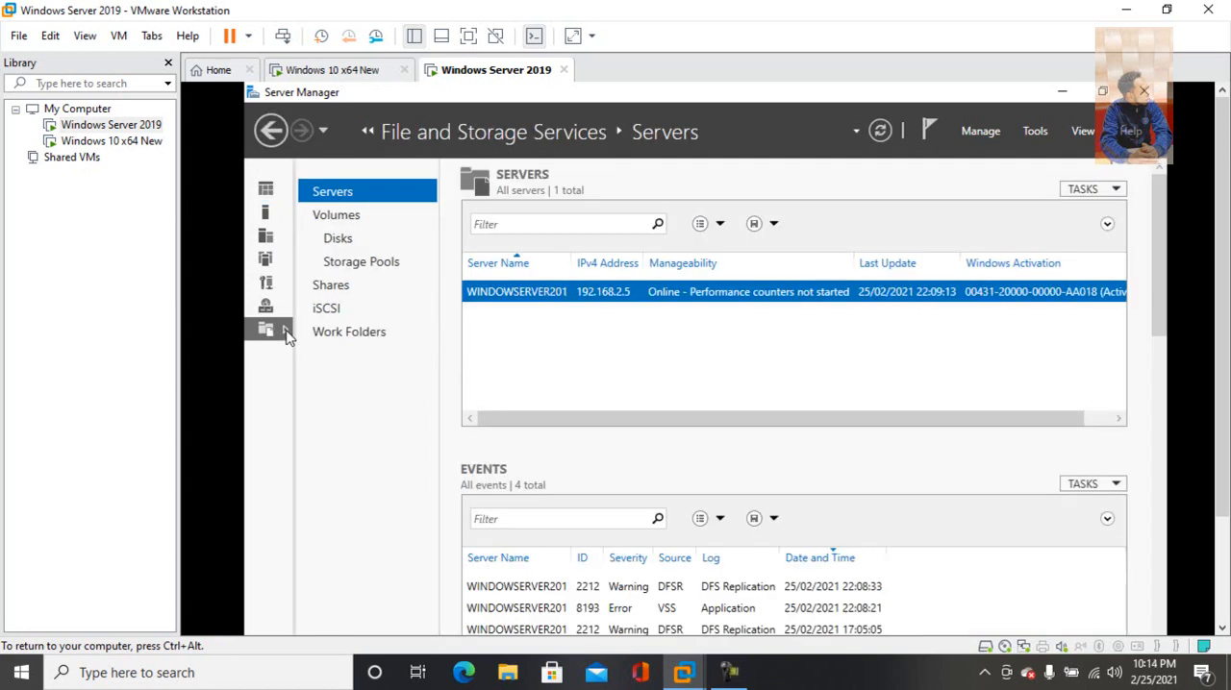
{"action": "left_click", "coordinate": [331, 285]}
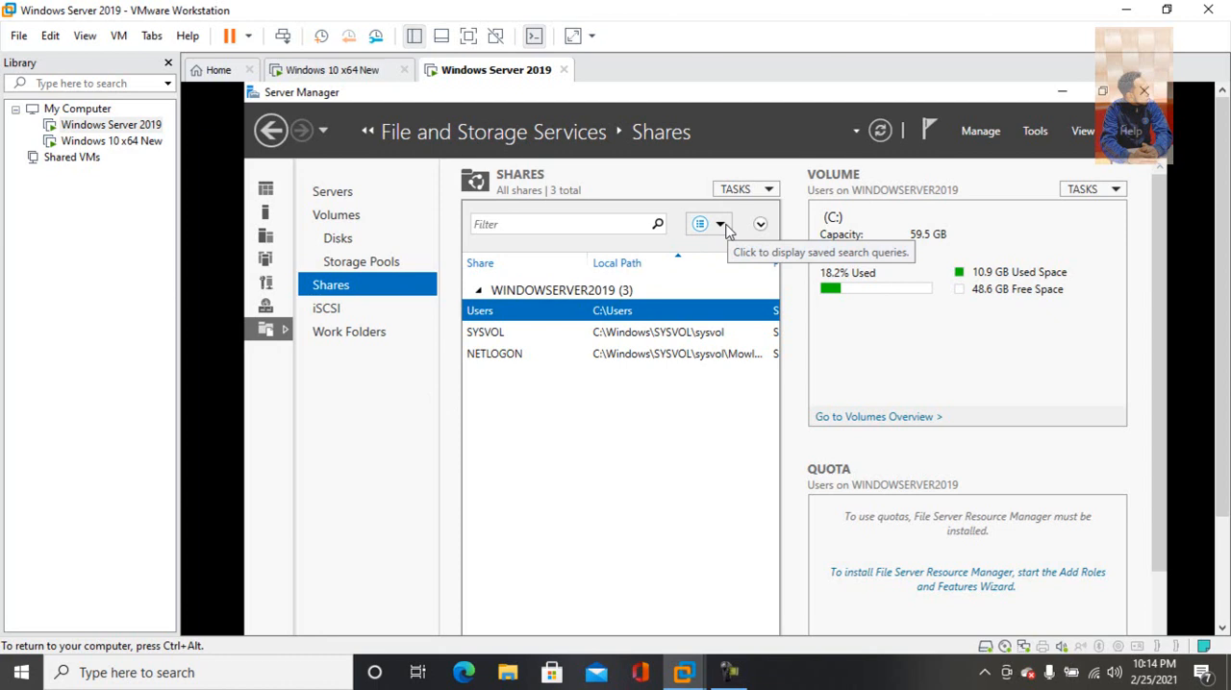
Start a new share using the SMB Share - Quick profile
{"action": "left_click", "coordinate": [768, 192]}
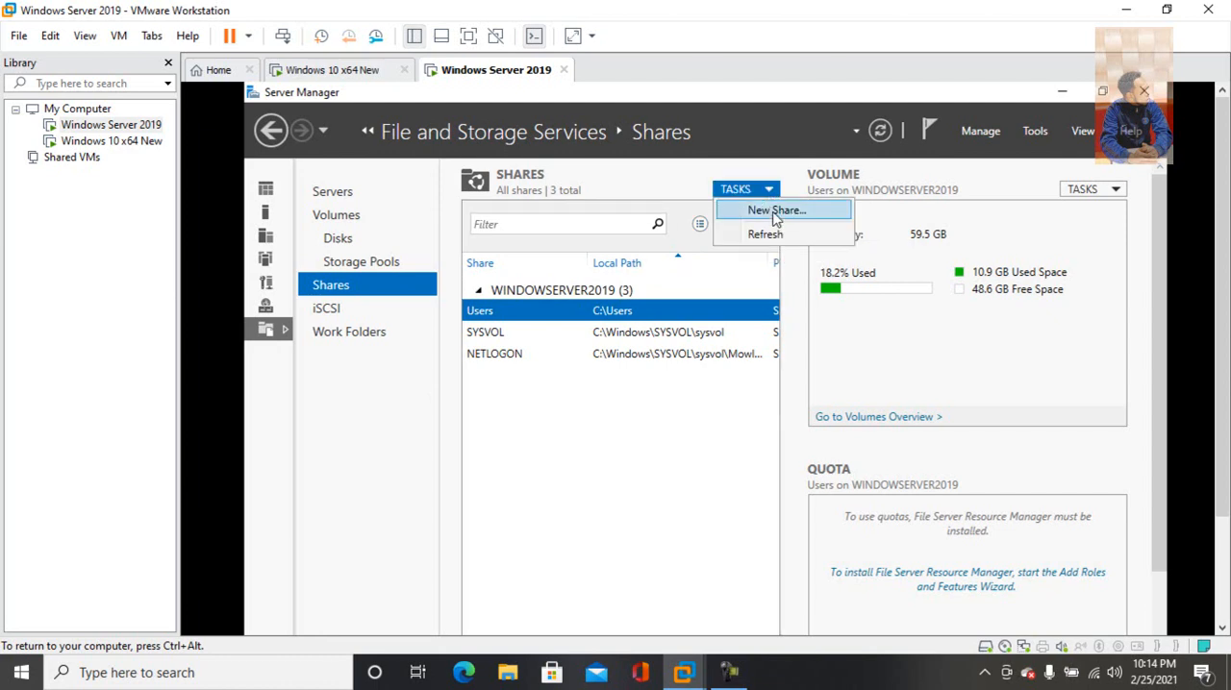
{"action": "left_click", "coordinate": [774, 211]}
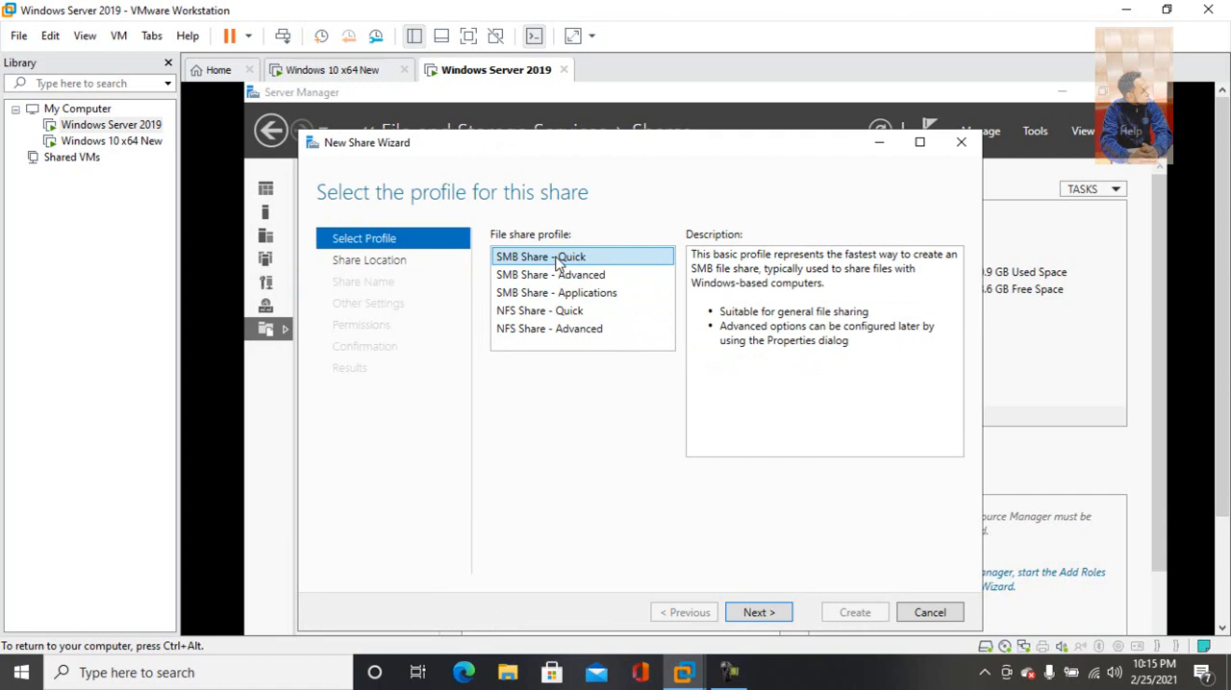
{"action": "left_click", "coordinate": [770, 613]}
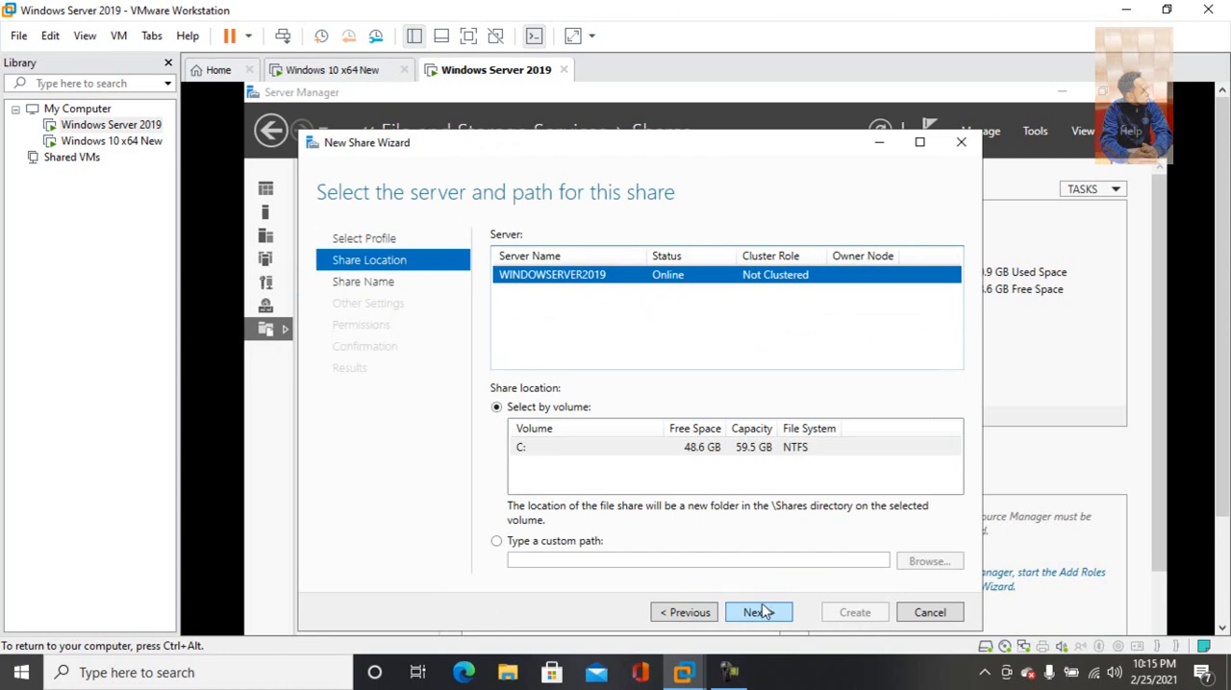
{"action": "left_click", "coordinate": [497, 544]}
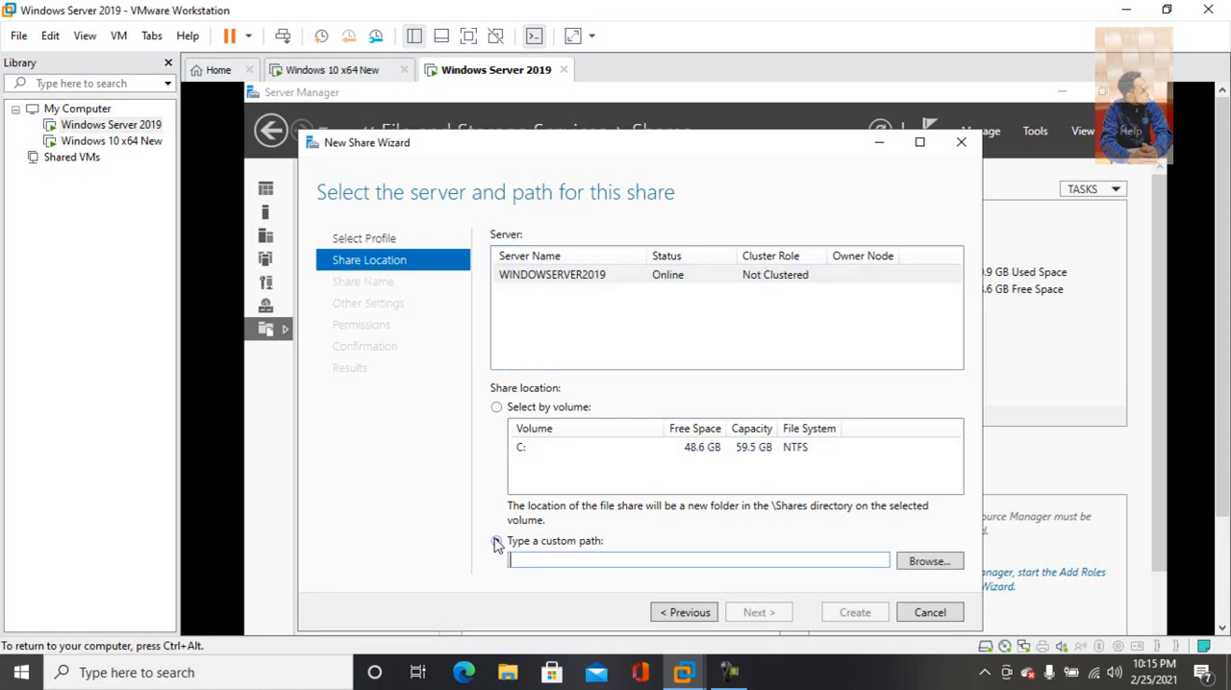
{"action": "left_click", "coordinate": [926, 560]}
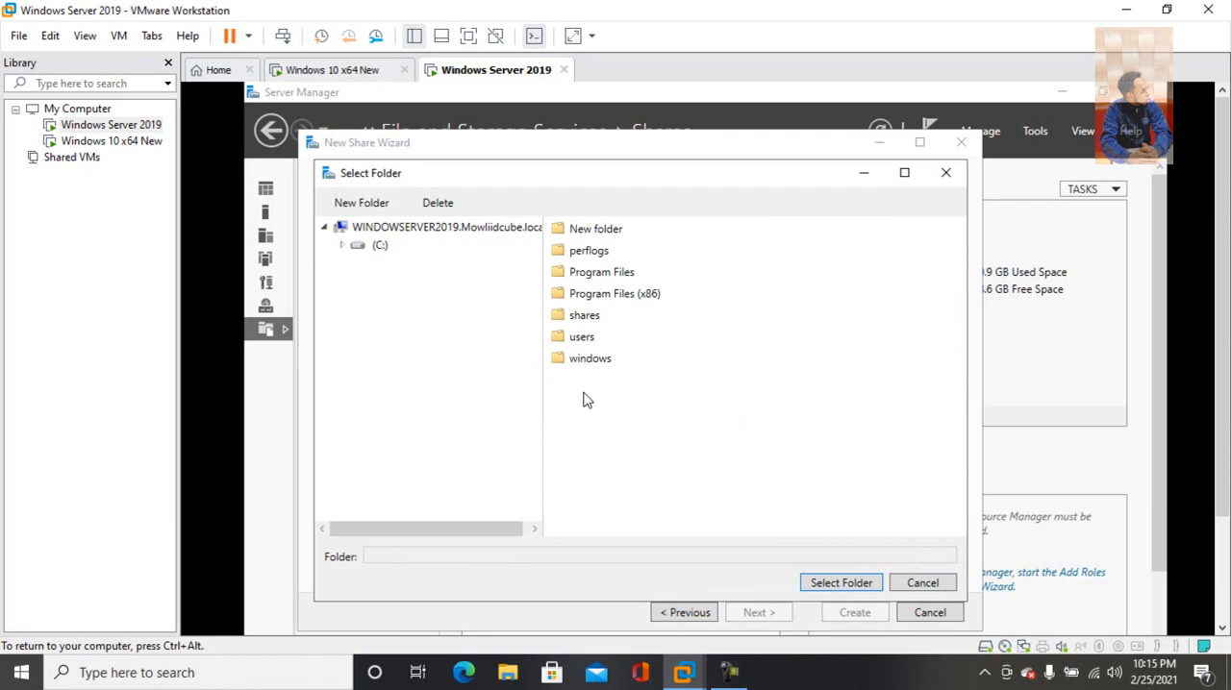
{"action": "double_click", "coordinate": [630, 298]}
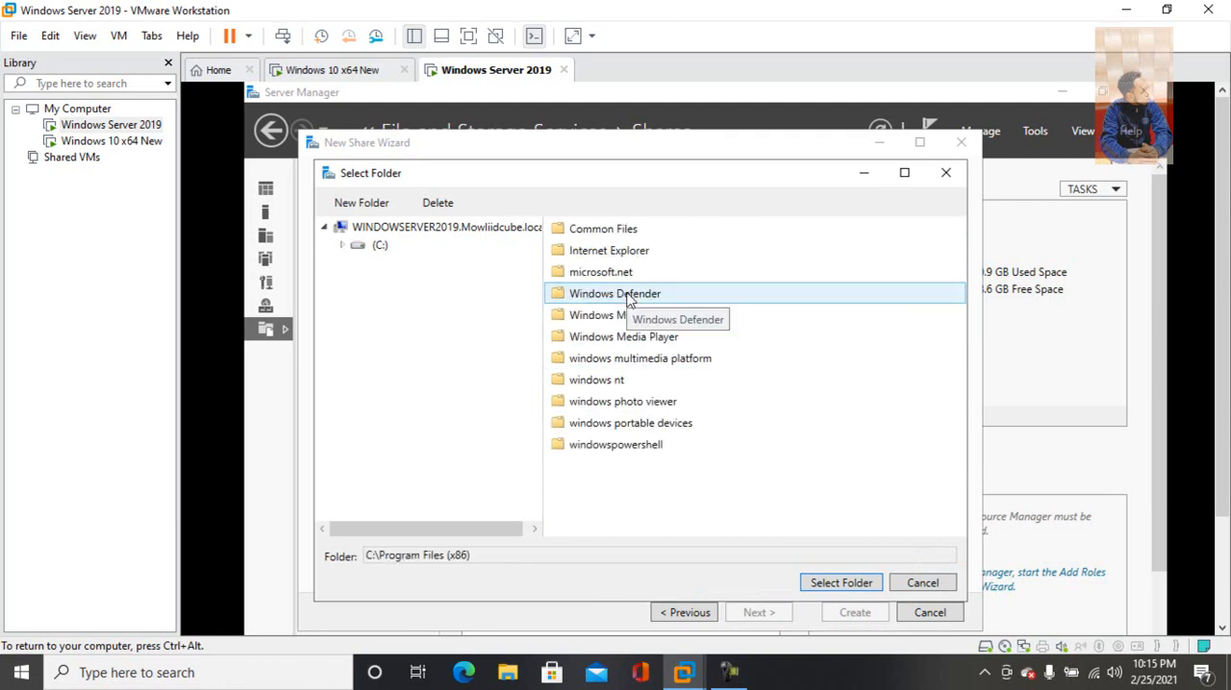
{"action": "key", "text": "BackSpace"}
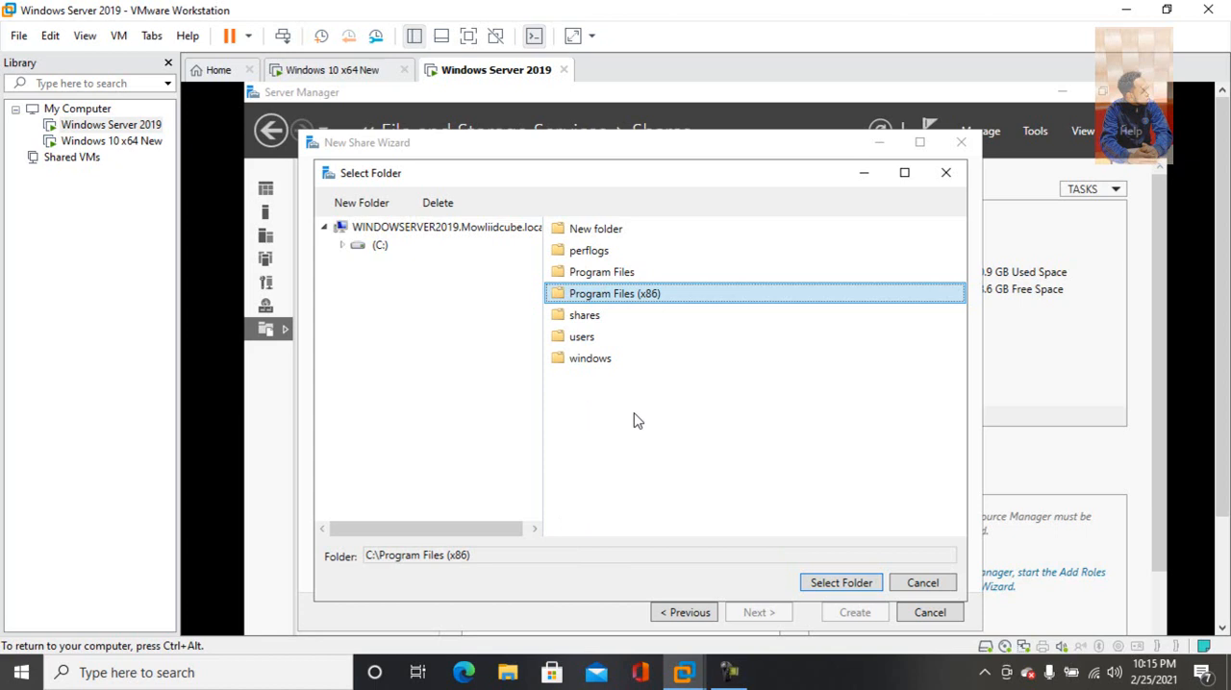
{"action": "left_click", "coordinate": [923, 584]}
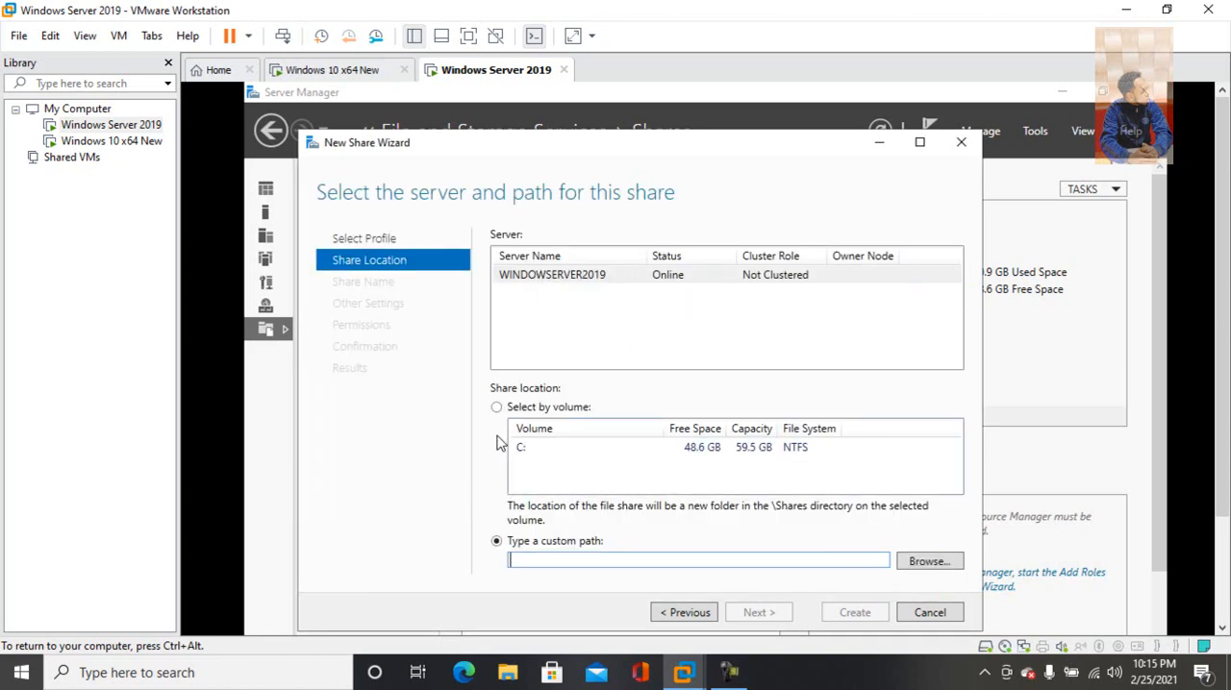
{"action": "left_click", "coordinate": [497, 408]}
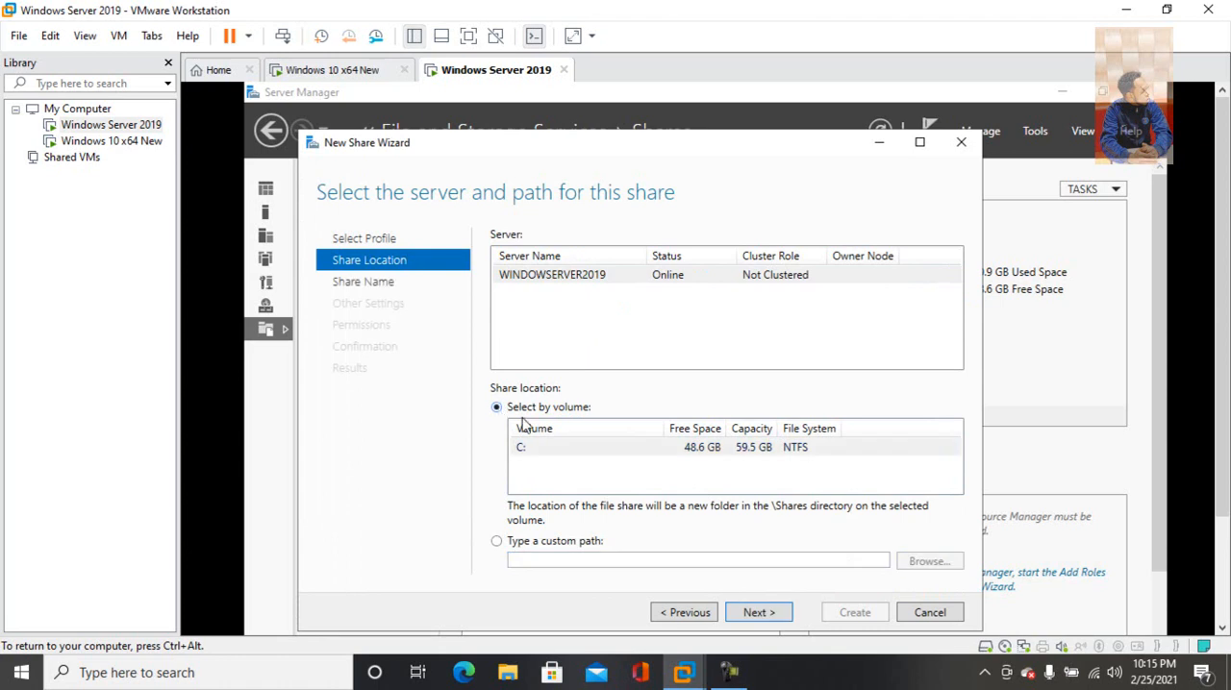
Accept the C: volume as the share location and name the share Selles
{"action": "left_click", "coordinate": [757, 612]}
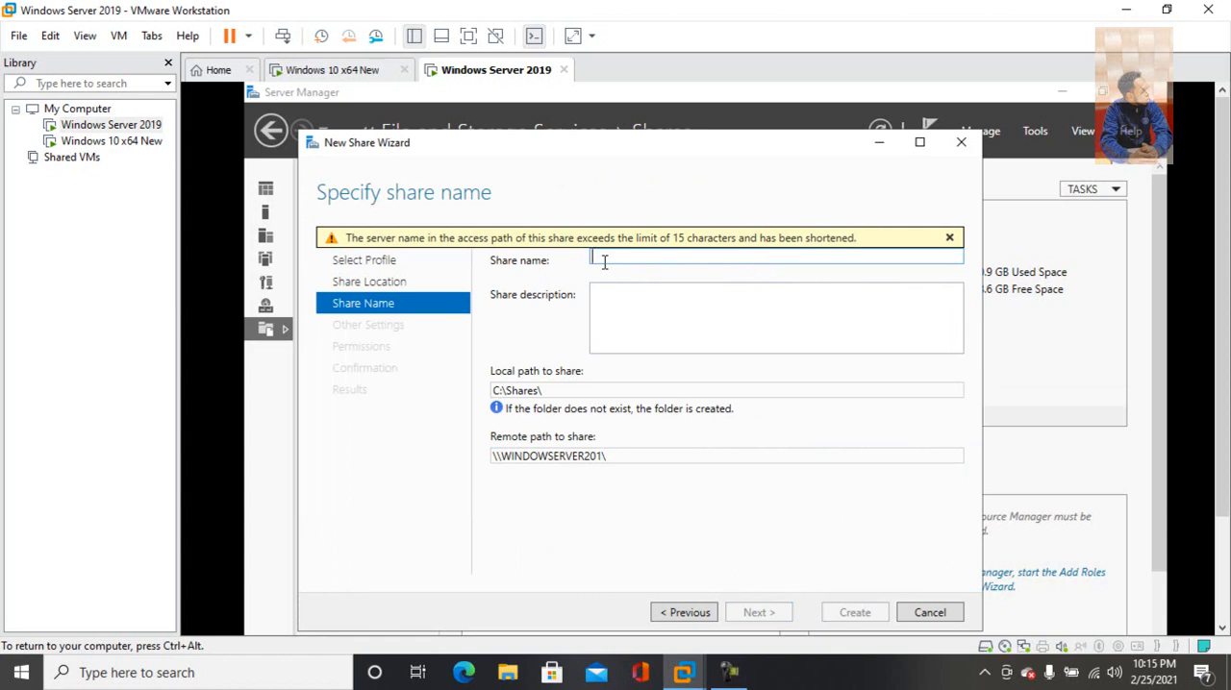
{"action": "type", "text": "Selles"}
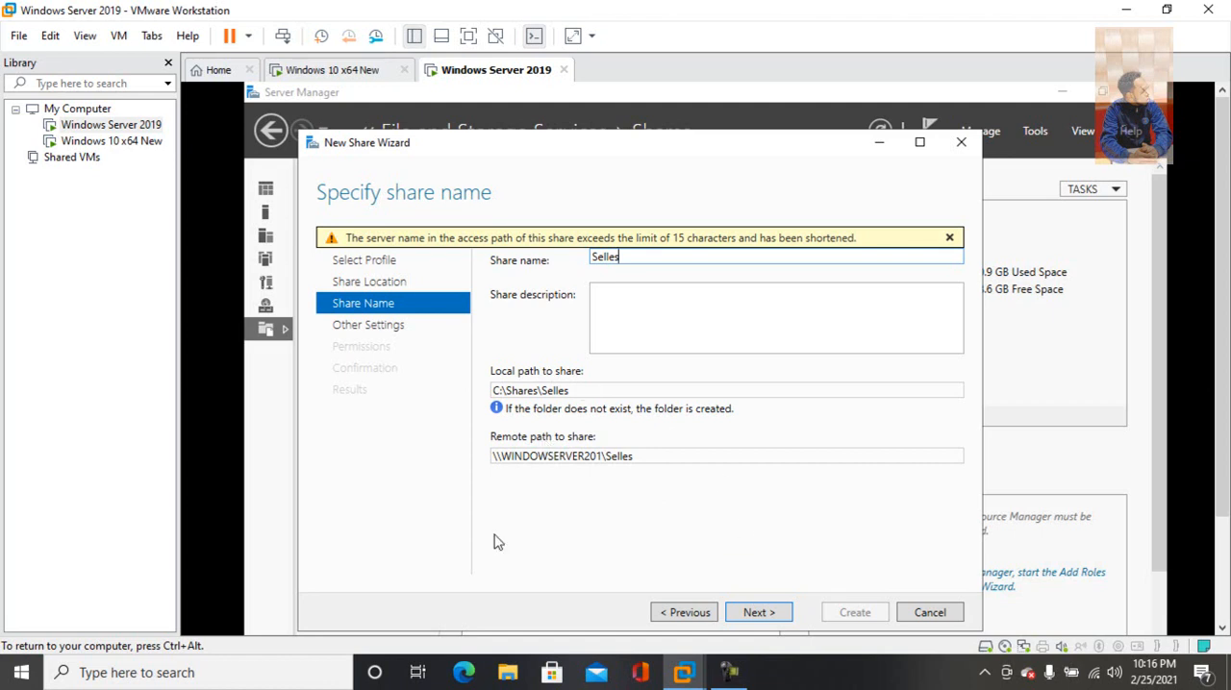
{"action": "left_click", "coordinate": [948, 237]}
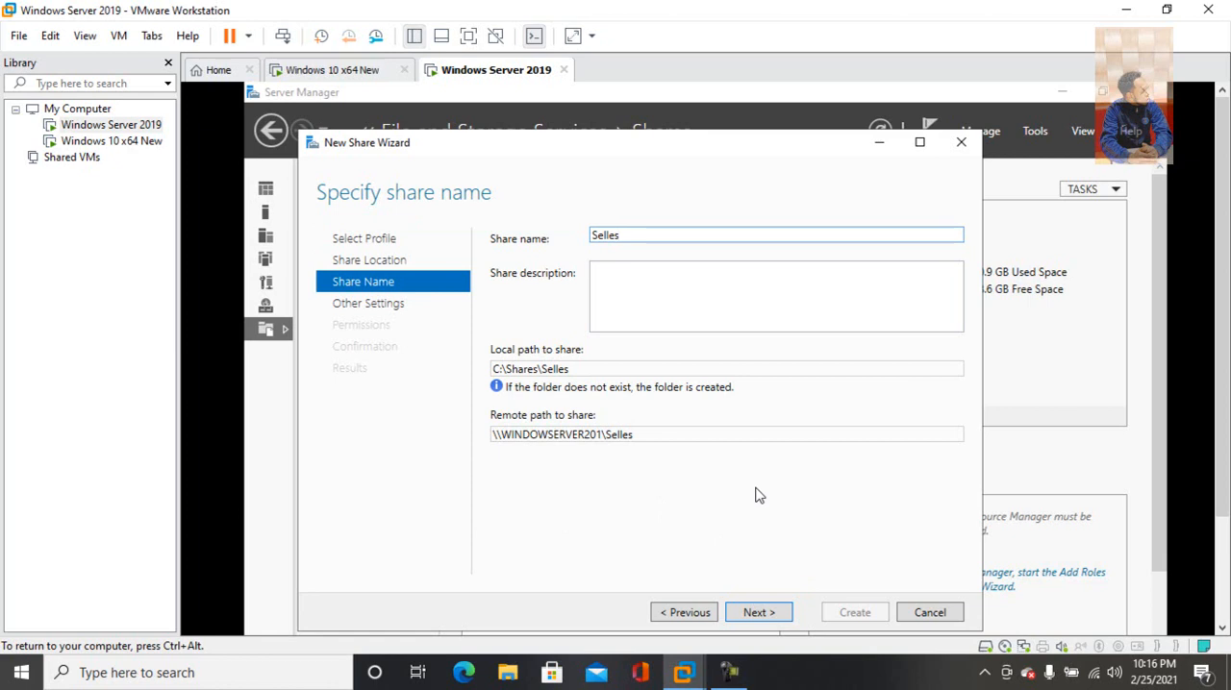
{"action": "left_click", "coordinate": [758, 612]}
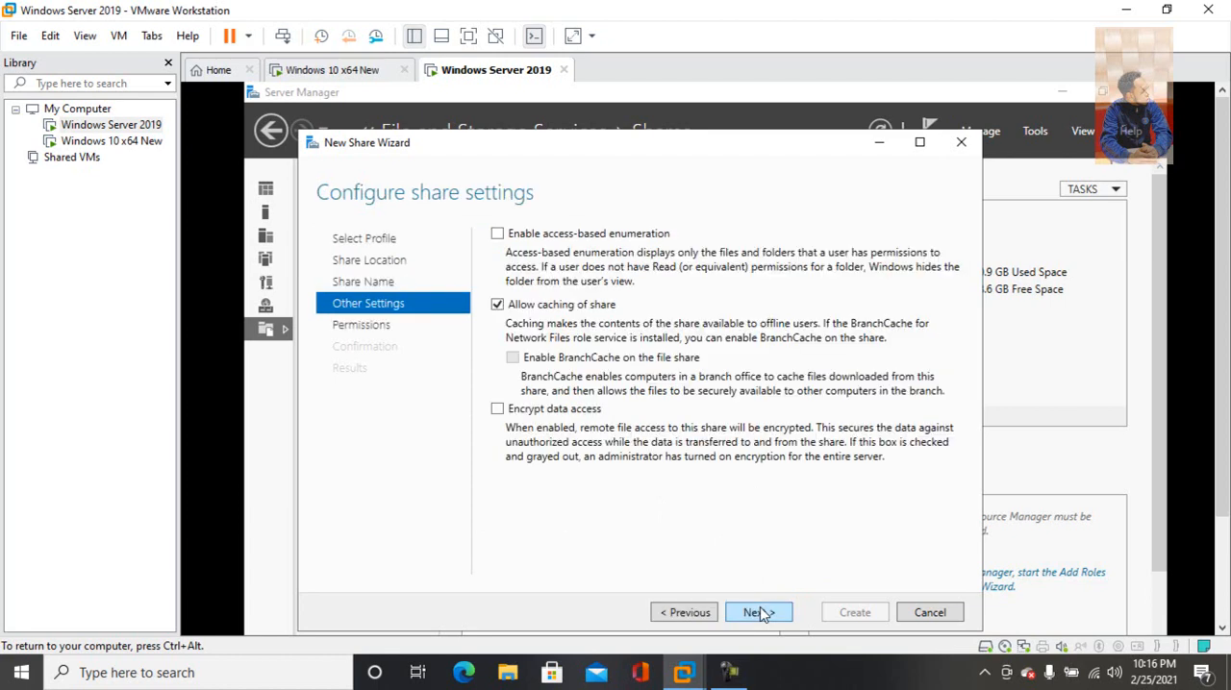
Create the Selles share with the default share settings and permissions, and close the wizard
{"action": "left_click", "coordinate": [759, 612]}
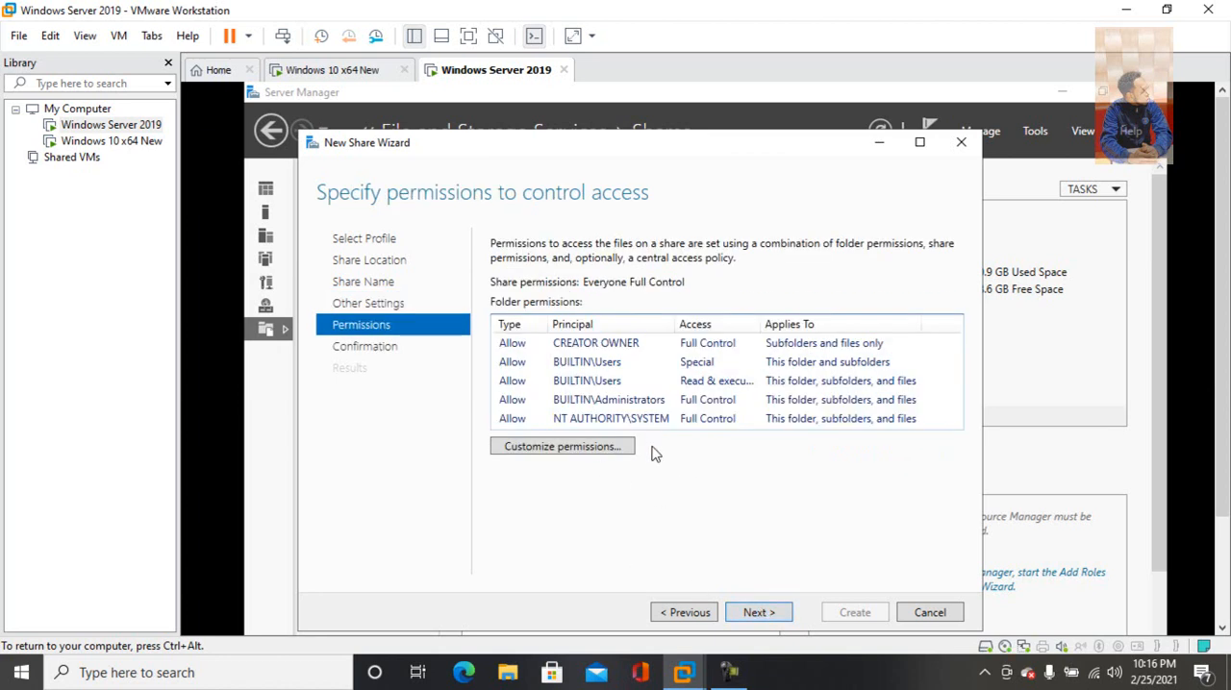
{"action": "left_click", "coordinate": [758, 612]}
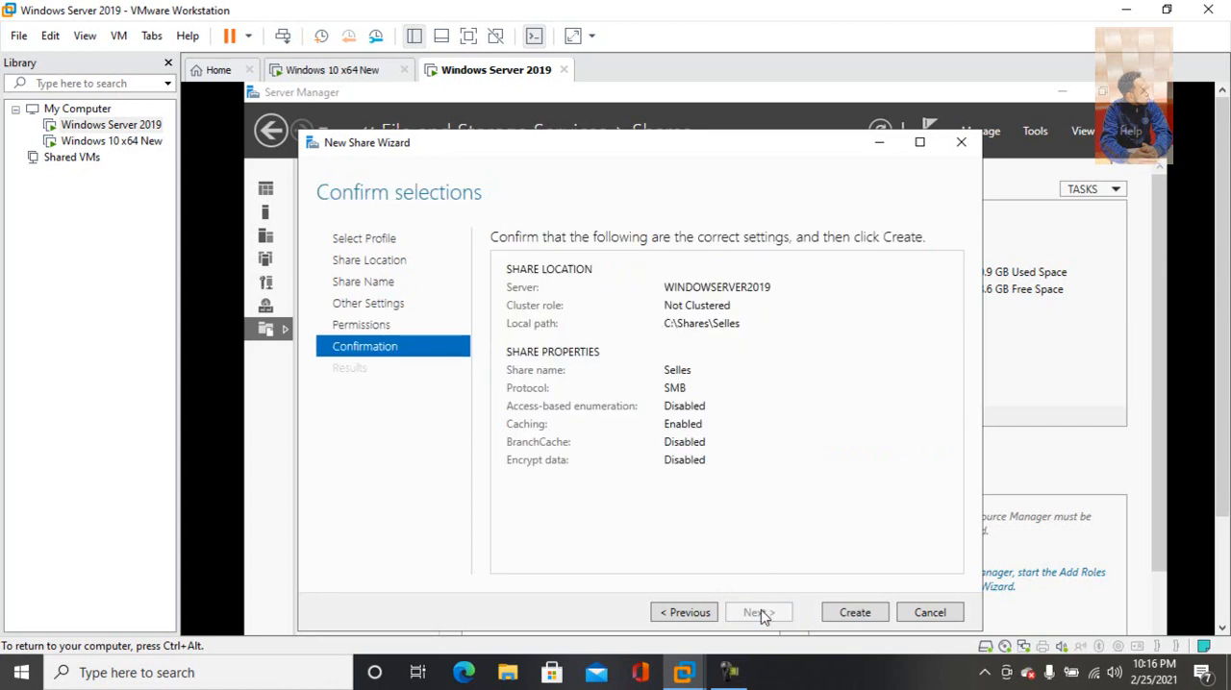
{"action": "left_click", "coordinate": [854, 612]}
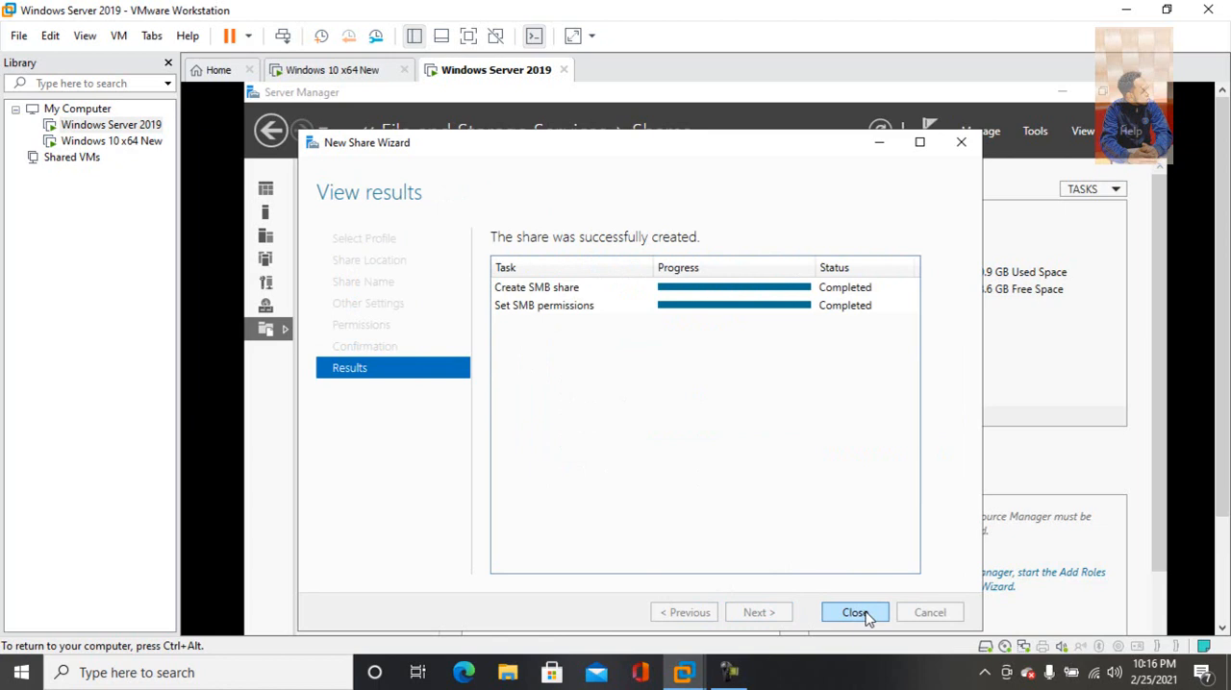
{"action": "left_click", "coordinate": [855, 613]}
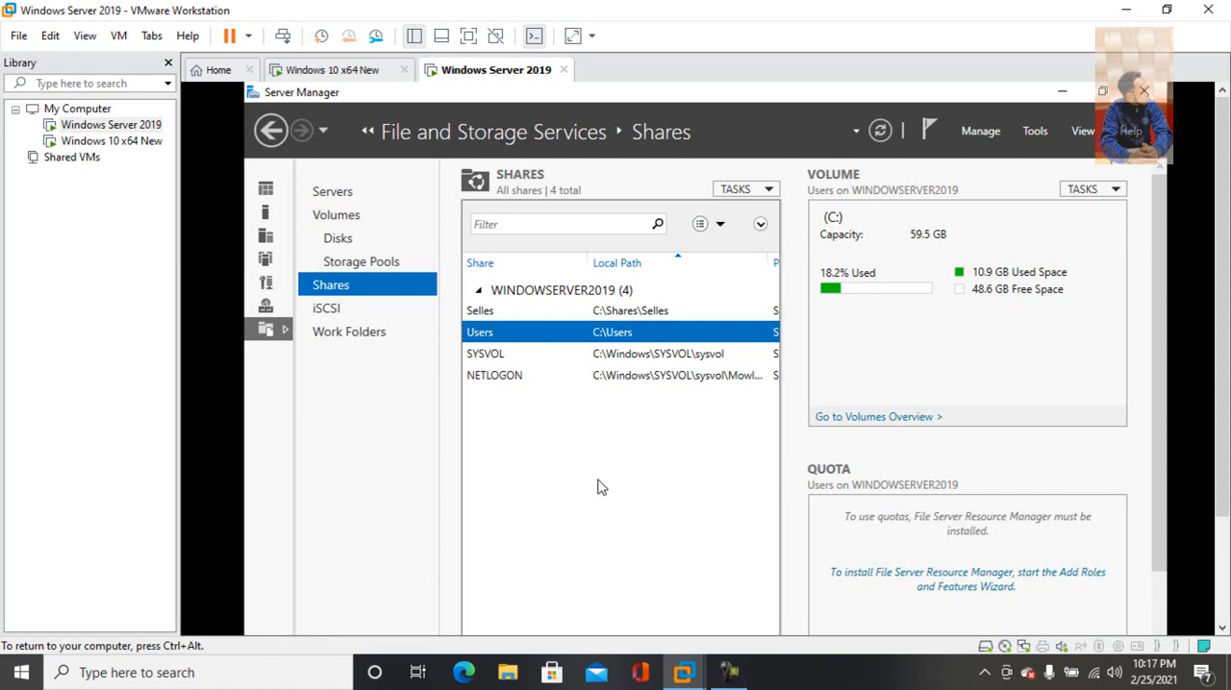
{"action": "left_click", "coordinate": [728, 673]}
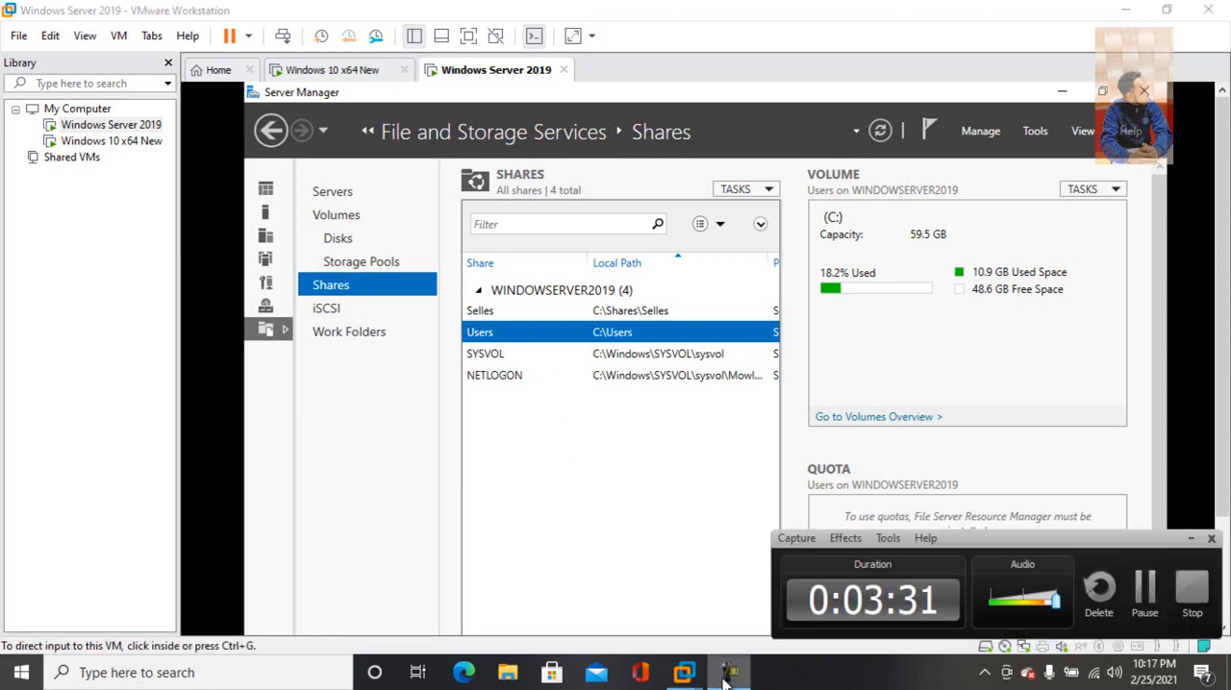
{"action": "left_click", "coordinate": [1143, 601]}
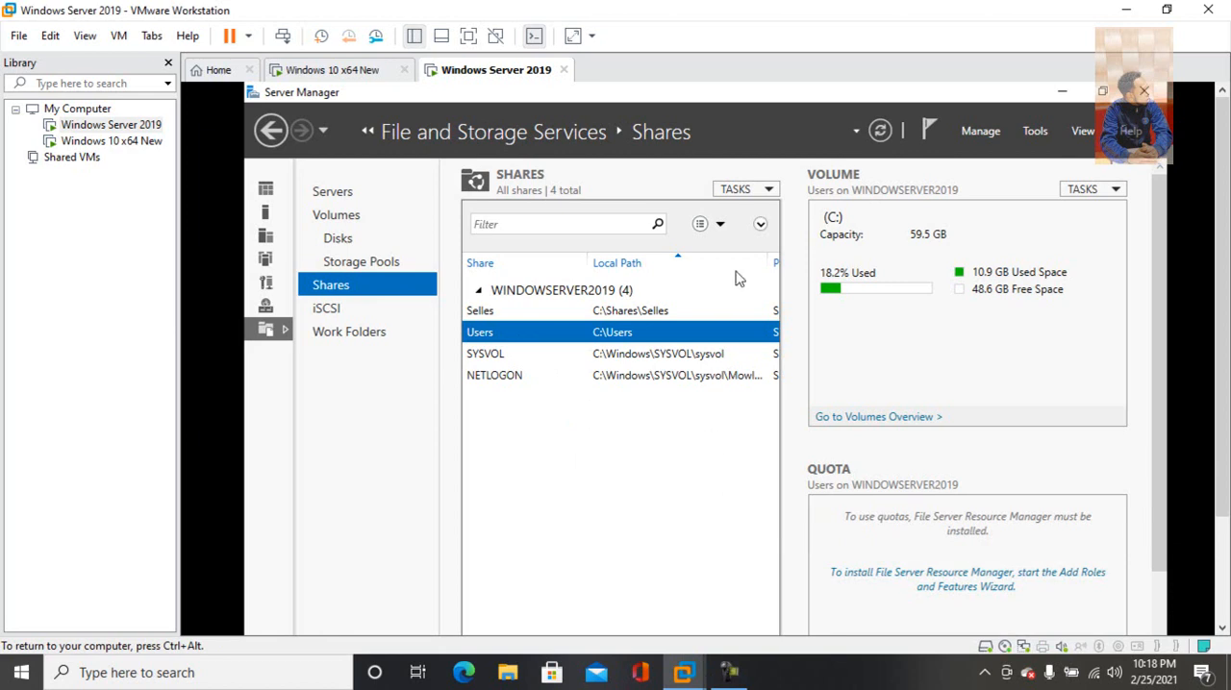
Start another new share with the SMB Share - Quick profile, located on the C: volume of WINDOWSERVER2019
{"action": "left_click", "coordinate": [769, 192]}
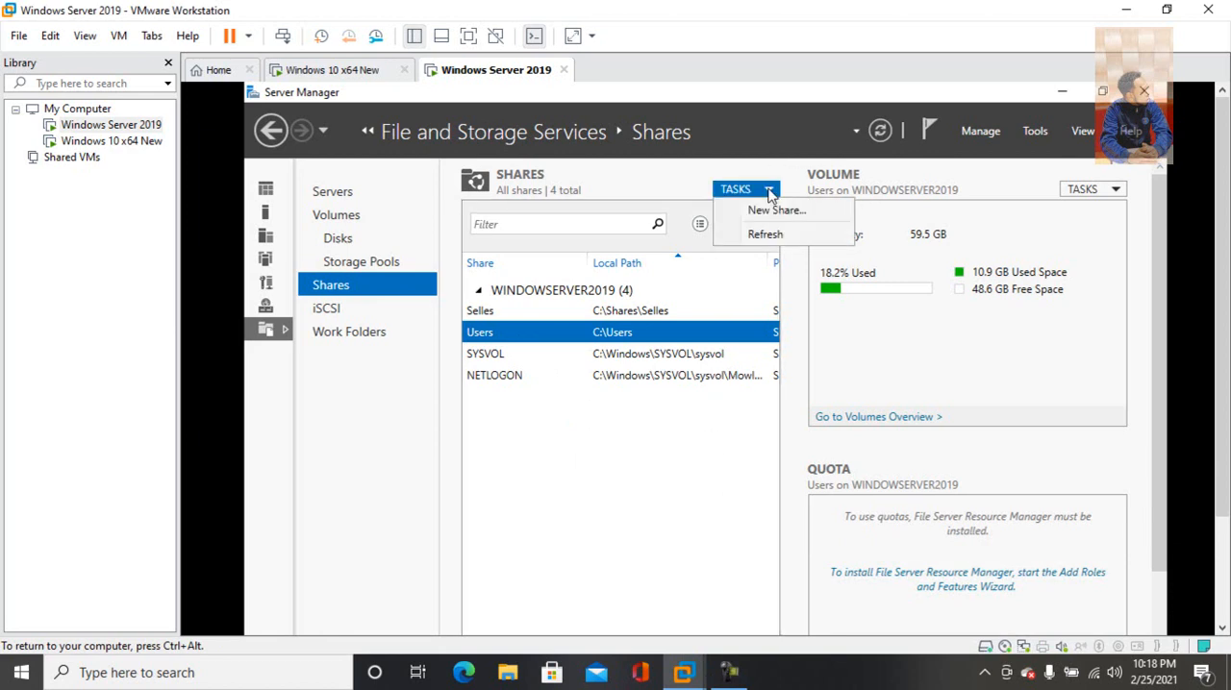
{"action": "left_click", "coordinate": [765, 211]}
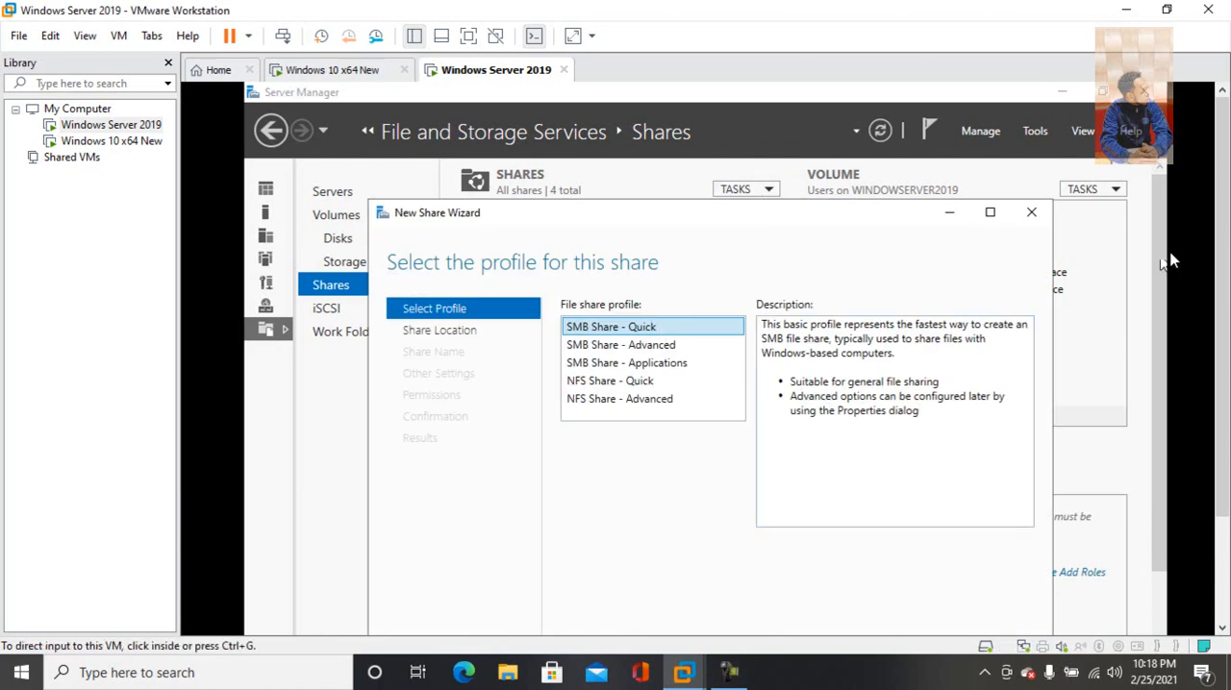
{"action": "scroll", "coordinate": [1219, 231], "scroll_direction": "down", "scroll_amount": 2}
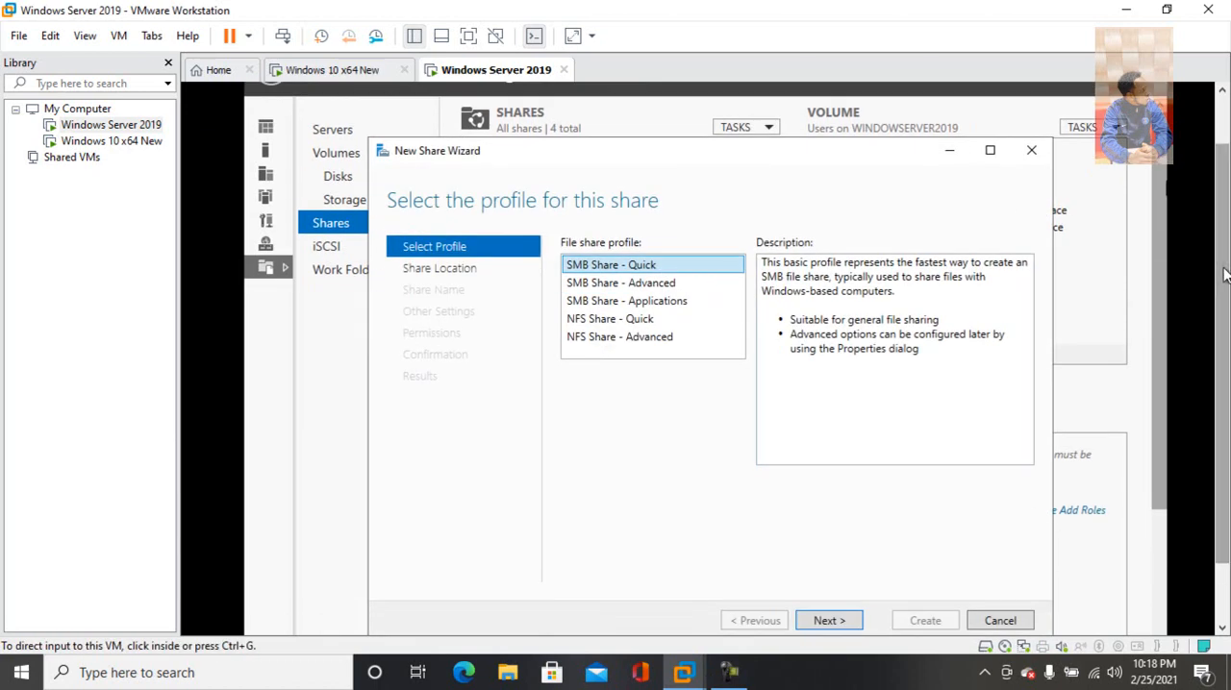
{"action": "left_click", "coordinate": [826, 621]}
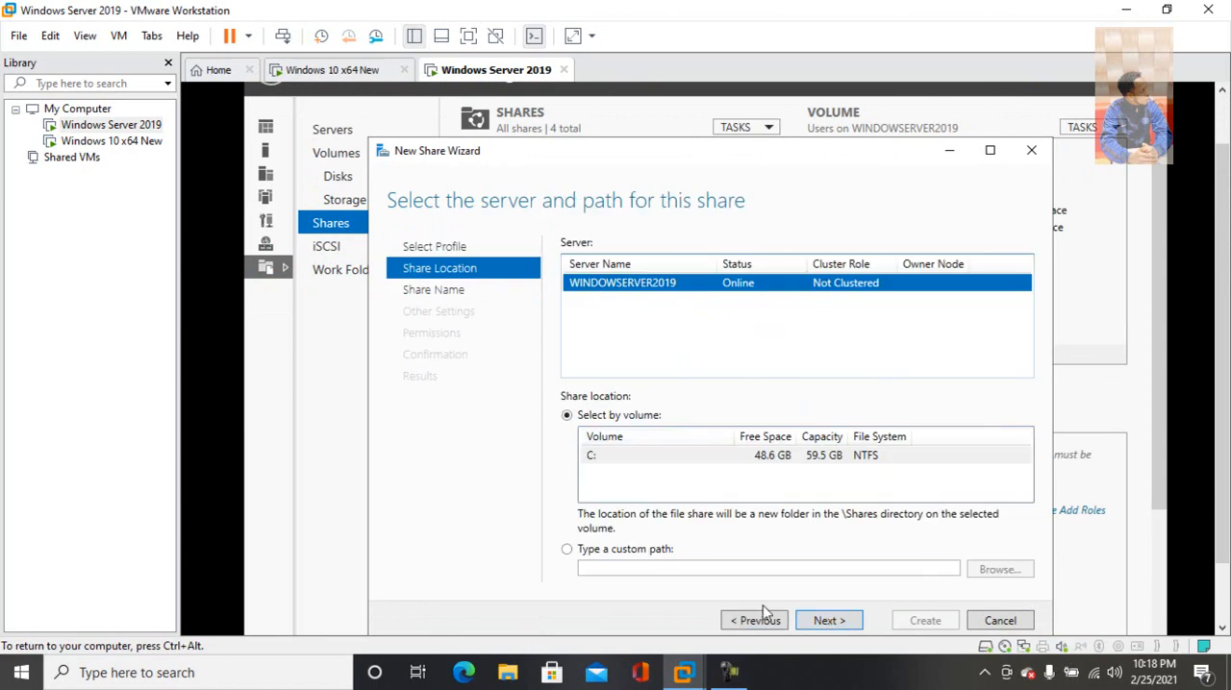
{"action": "left_click", "coordinate": [826, 621]}
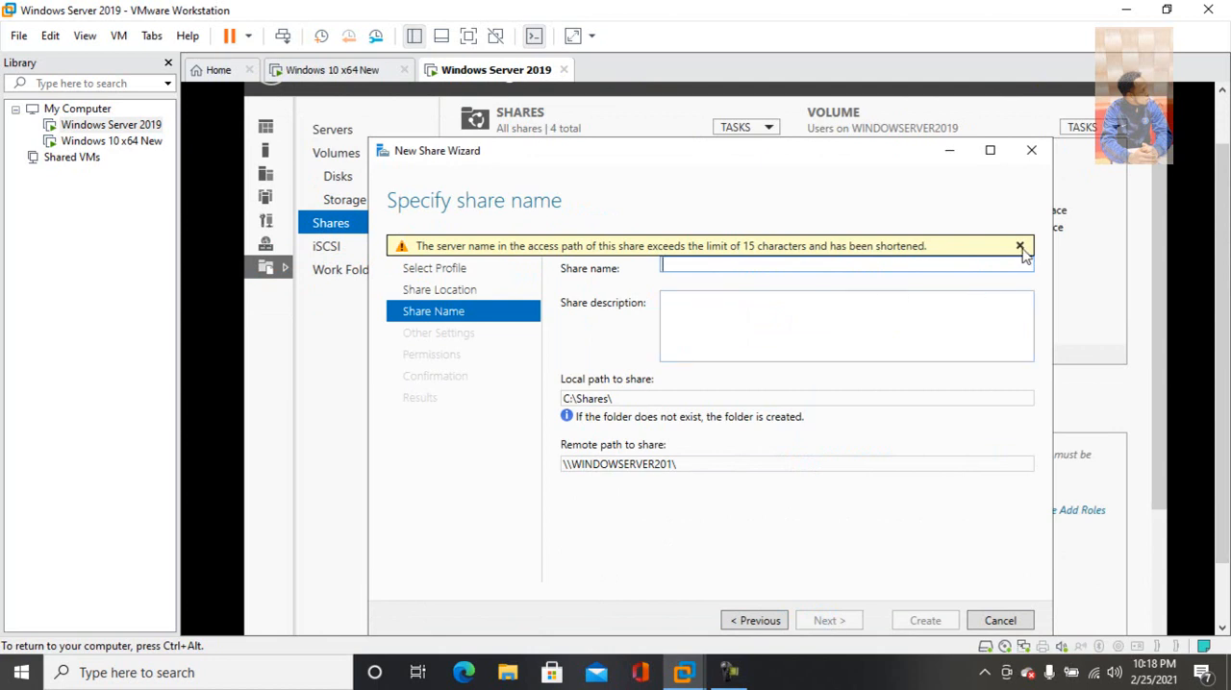
Dismiss the server name warning and name the second share Garage
{"action": "left_click", "coordinate": [1020, 247]}
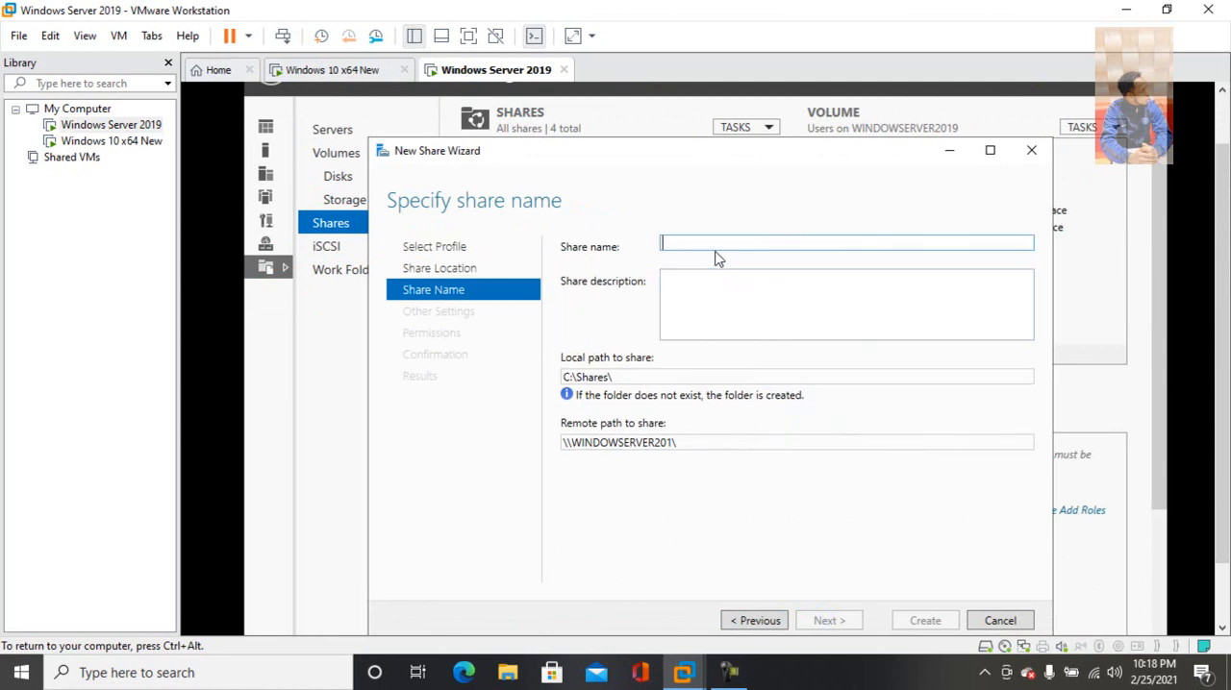
{"action": "type", "text": "Garage"}
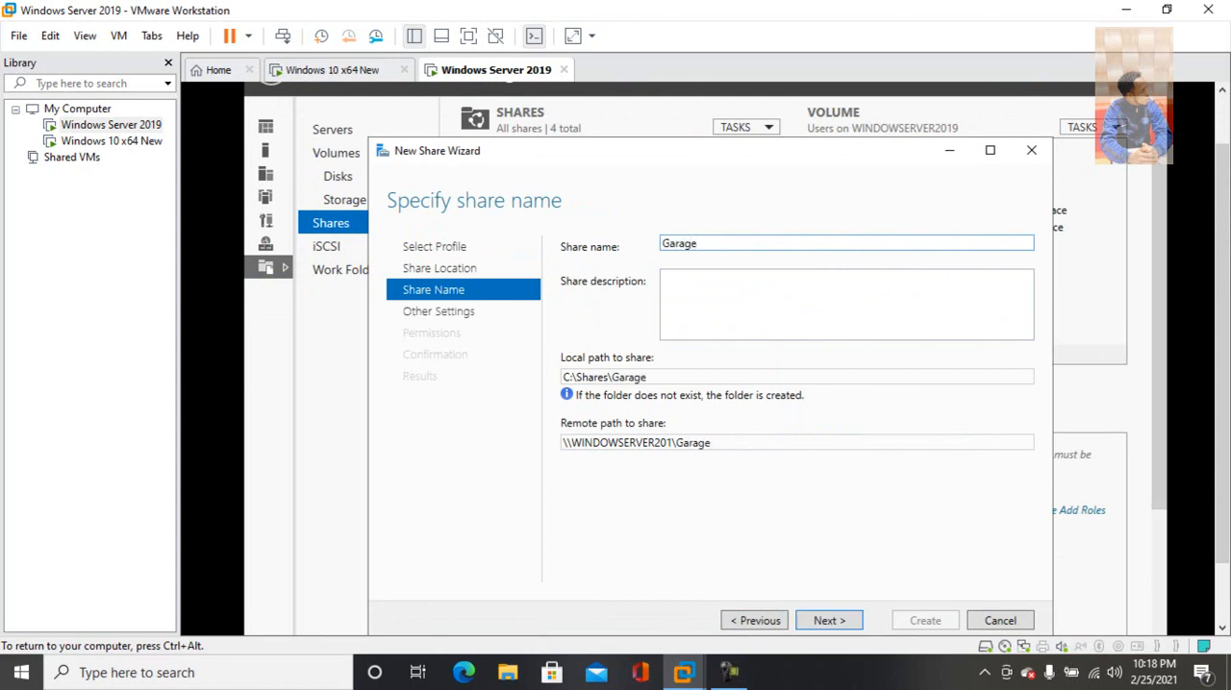
{"action": "left_click", "coordinate": [827, 621]}
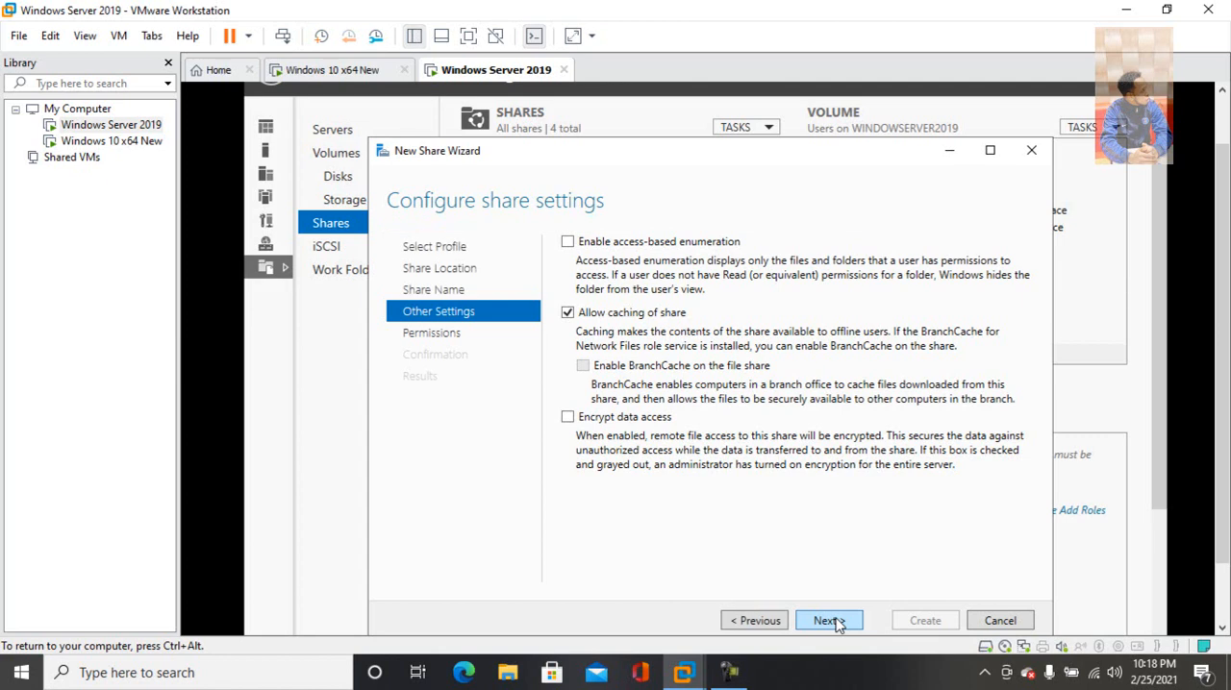
Create the Garage share with the default share settings and permissions, and close the wizard
{"action": "left_click", "coordinate": [826, 621]}
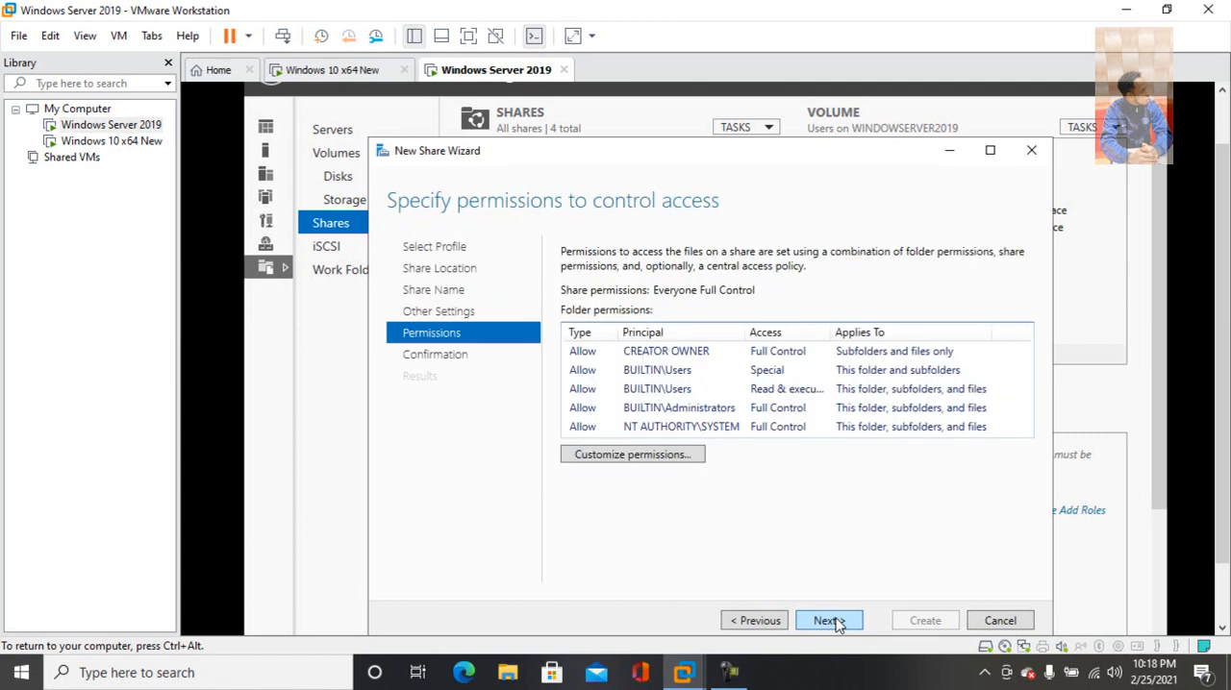
{"action": "left_click", "coordinate": [832, 622]}
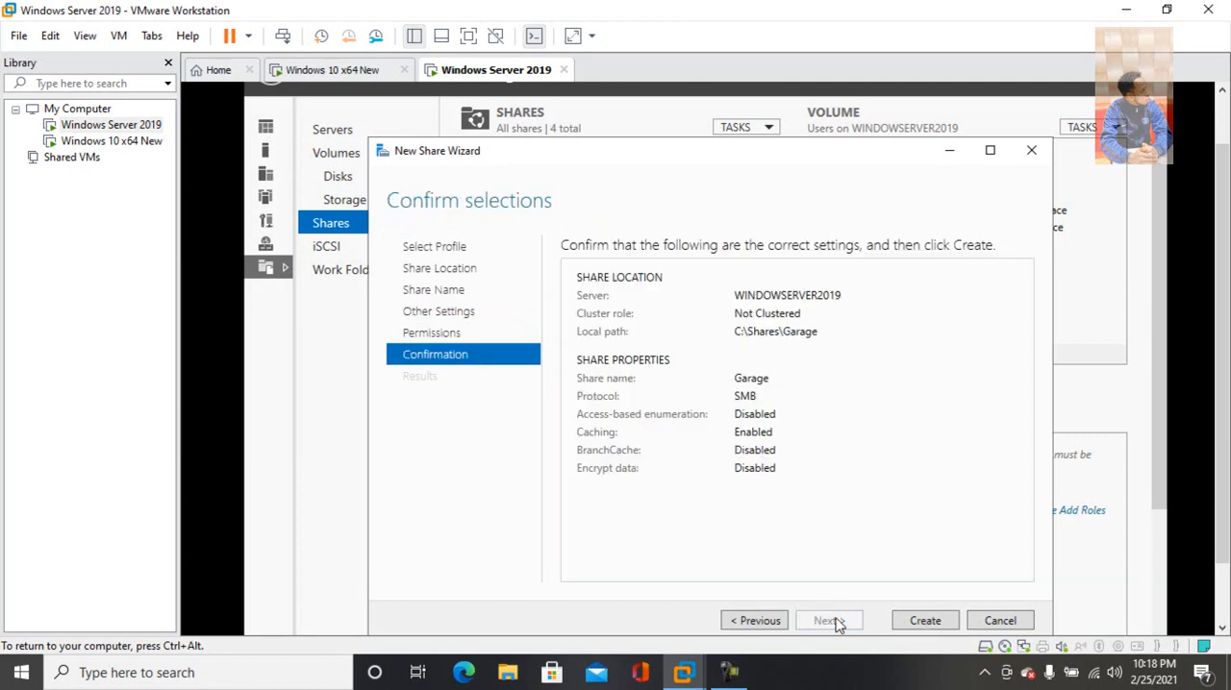
{"action": "left_click", "coordinate": [926, 621]}
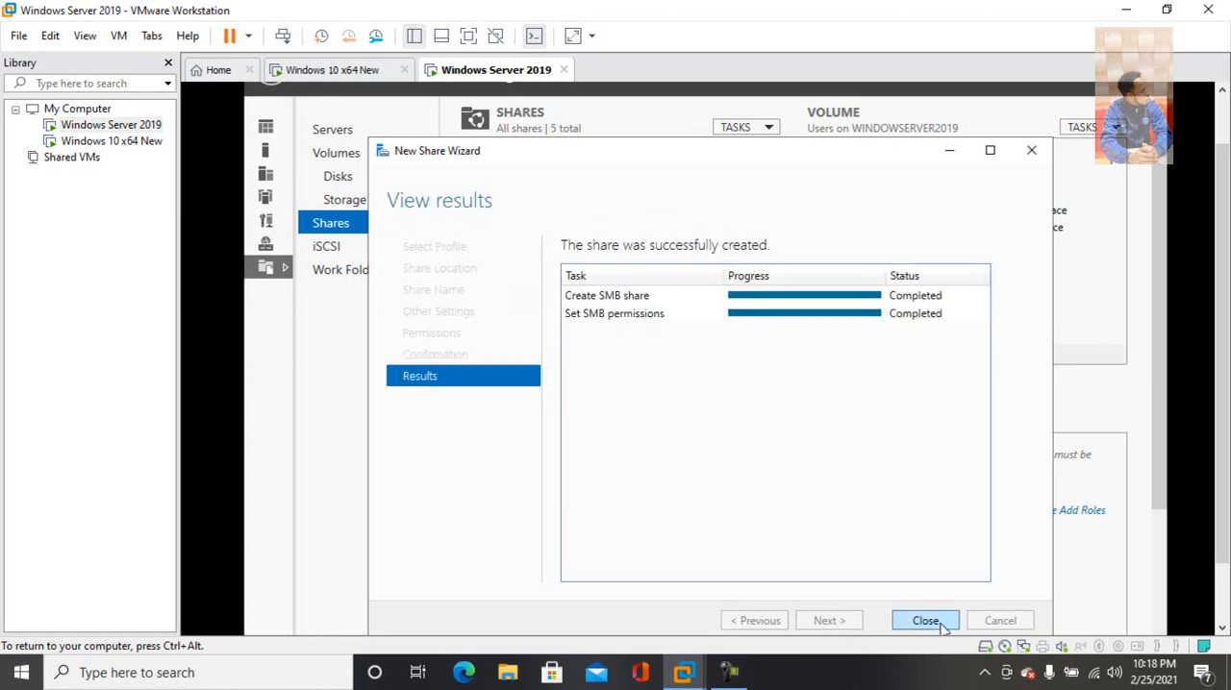
{"action": "left_click", "coordinate": [925, 621]}
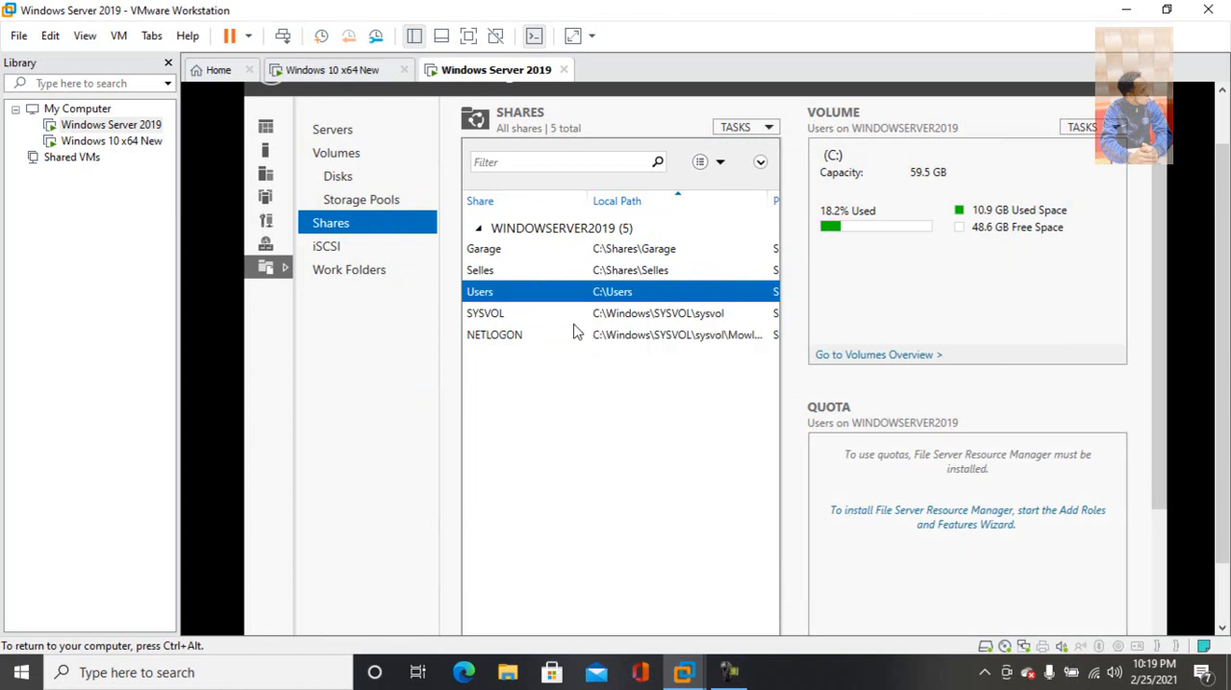
Look through the SYSVOL, NETLOGON and Users entries in the server's share list
{"action": "left_click", "coordinate": [493, 320]}
{"action": "left_click", "coordinate": [498, 340]}
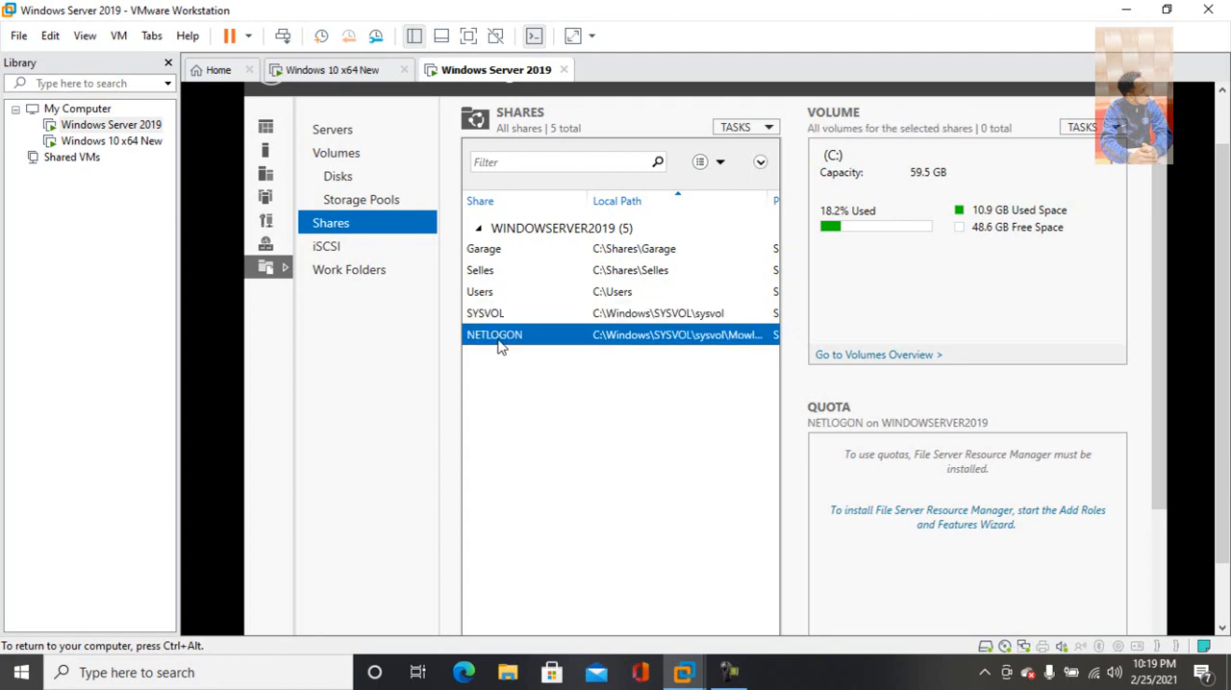
{"action": "left_click", "coordinate": [486, 298]}
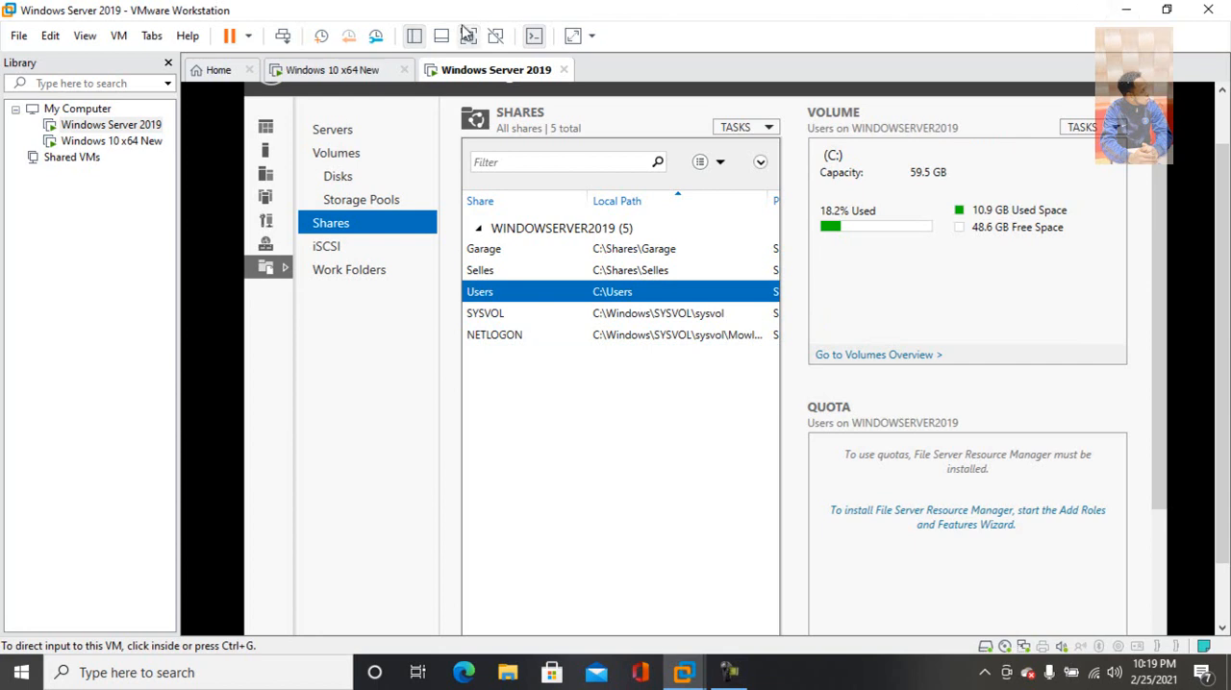
{"action": "left_click", "coordinate": [365, 70]}
{"action": "left_click_drag", "start_coordinate": [1226, 186], "coordinate": [1226, 275]}
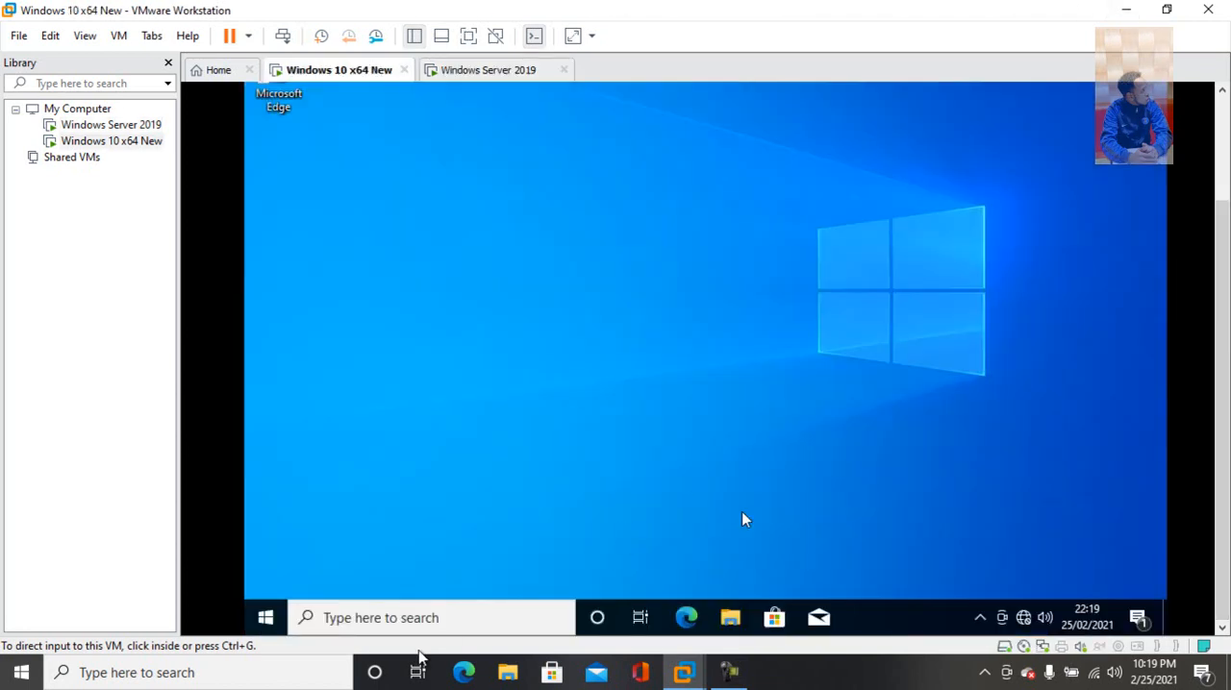
{"action": "left_click", "coordinate": [432, 622]}
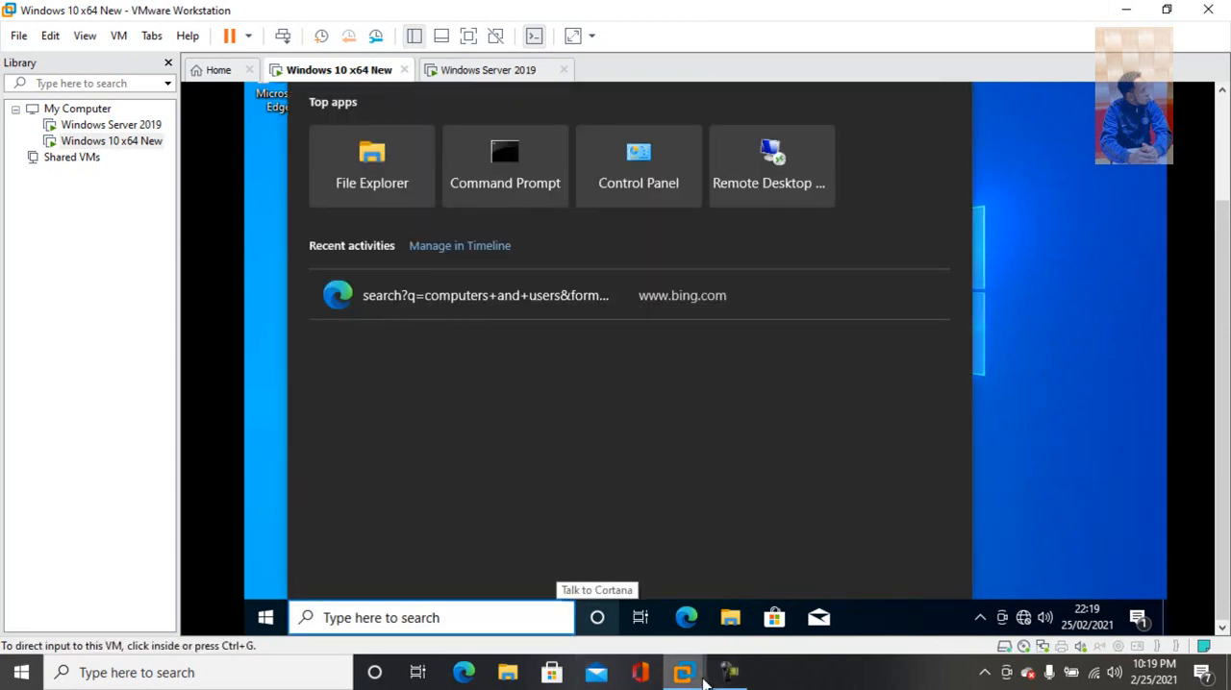
{"action": "mouse_move", "coordinate": [705, 680]}
{"action": "left_click", "coordinate": [873, 576]}
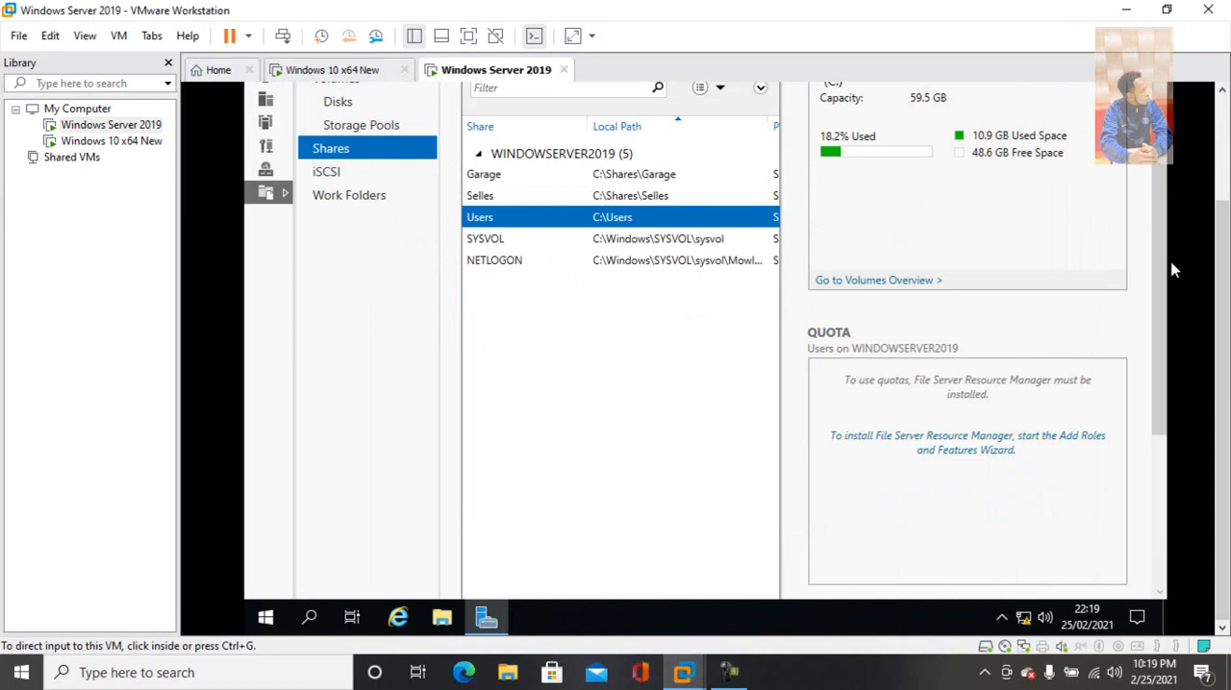
Close and relaunch Server Manager, and show the Local Server properties to check the server's Ethernet0 address
{"action": "scroll", "coordinate": [1191, 125], "scroll_direction": "up", "scroll_amount": 3}
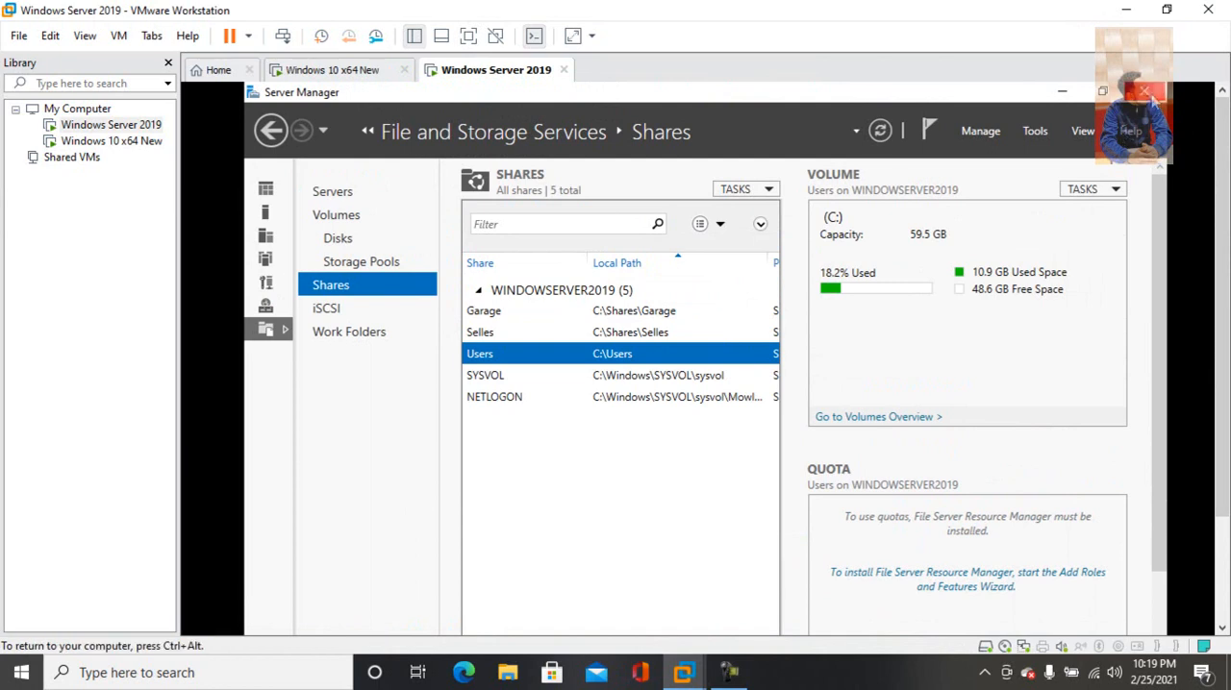
{"action": "left_click", "coordinate": [1150, 92]}
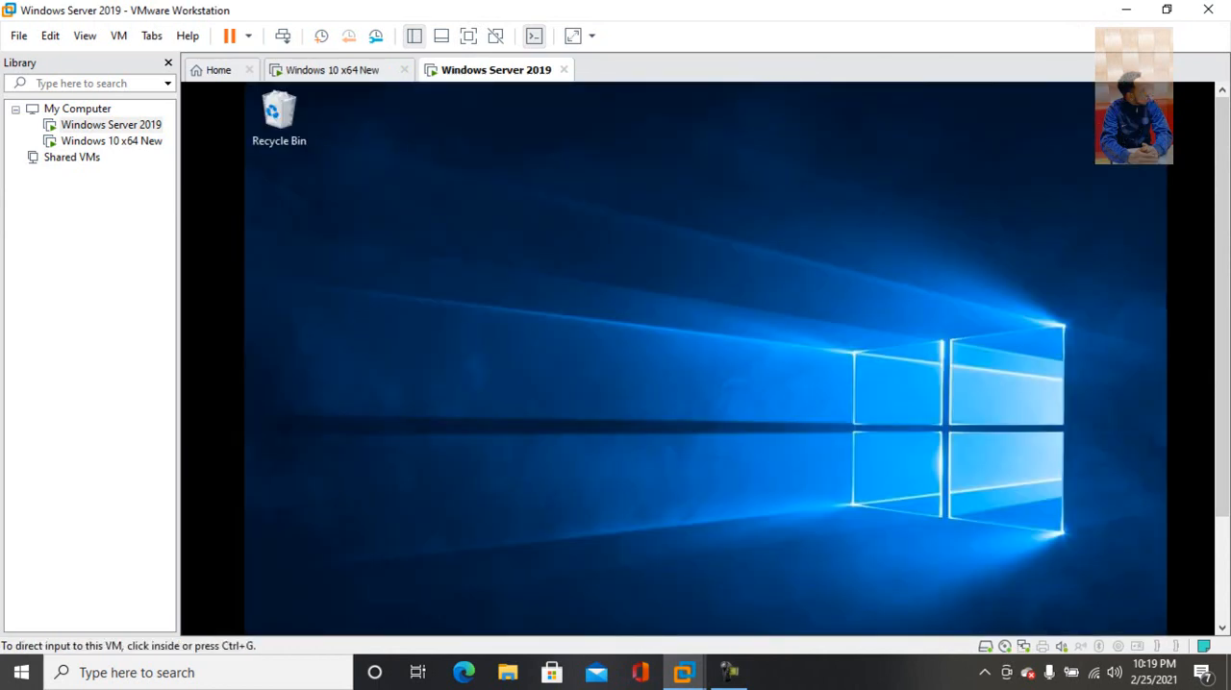
{"action": "scroll", "coordinate": [1223, 301], "scroll_direction": "down", "scroll_amount": 3}
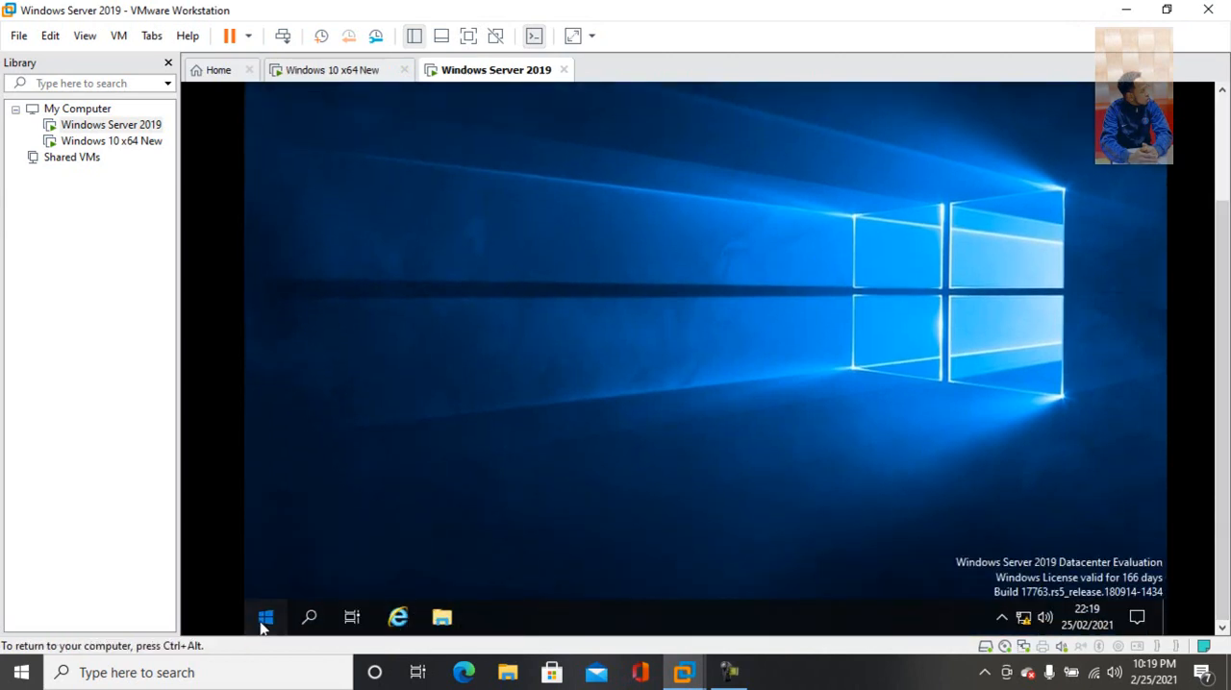
{"action": "left_click", "coordinate": [265, 618]}
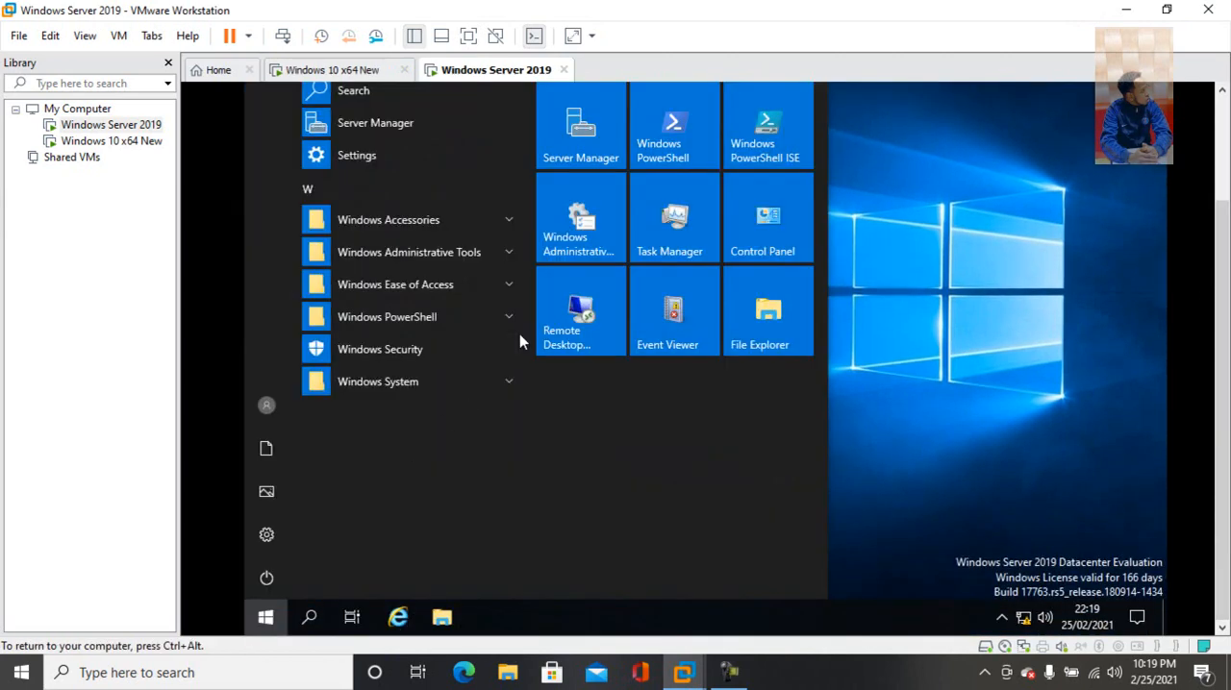
{"action": "left_click", "coordinate": [581, 125]}
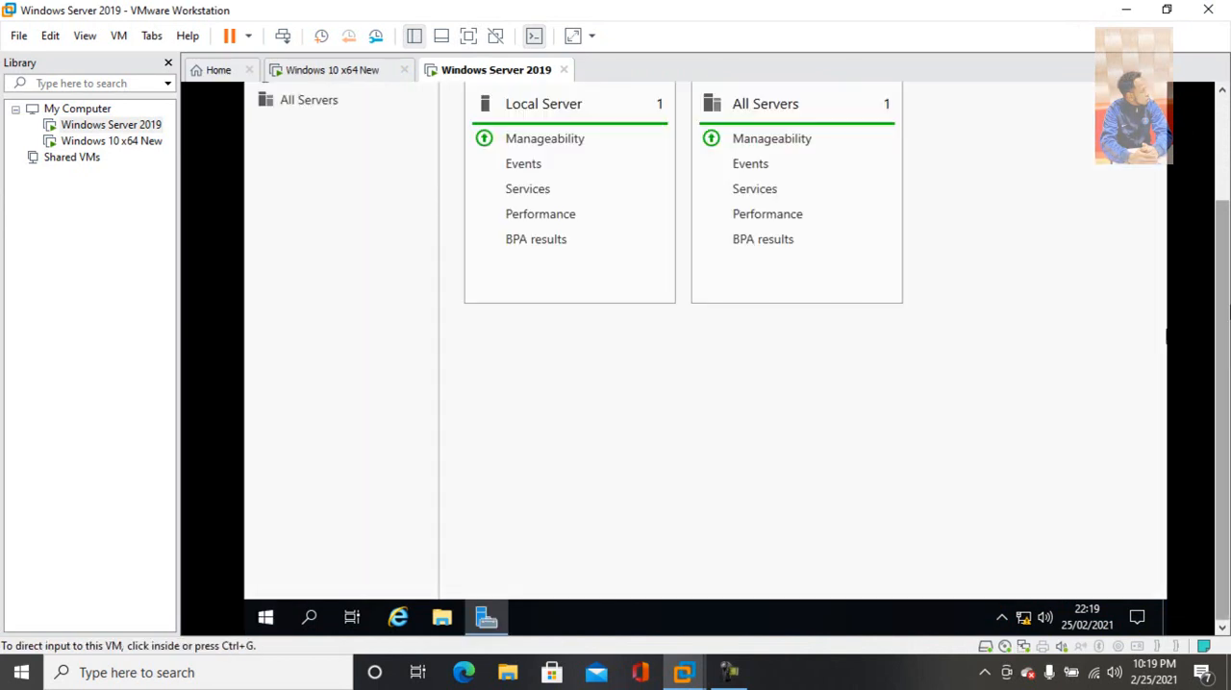
{"action": "left_click_drag", "start_coordinate": [1223, 348], "coordinate": [1225, 234]}
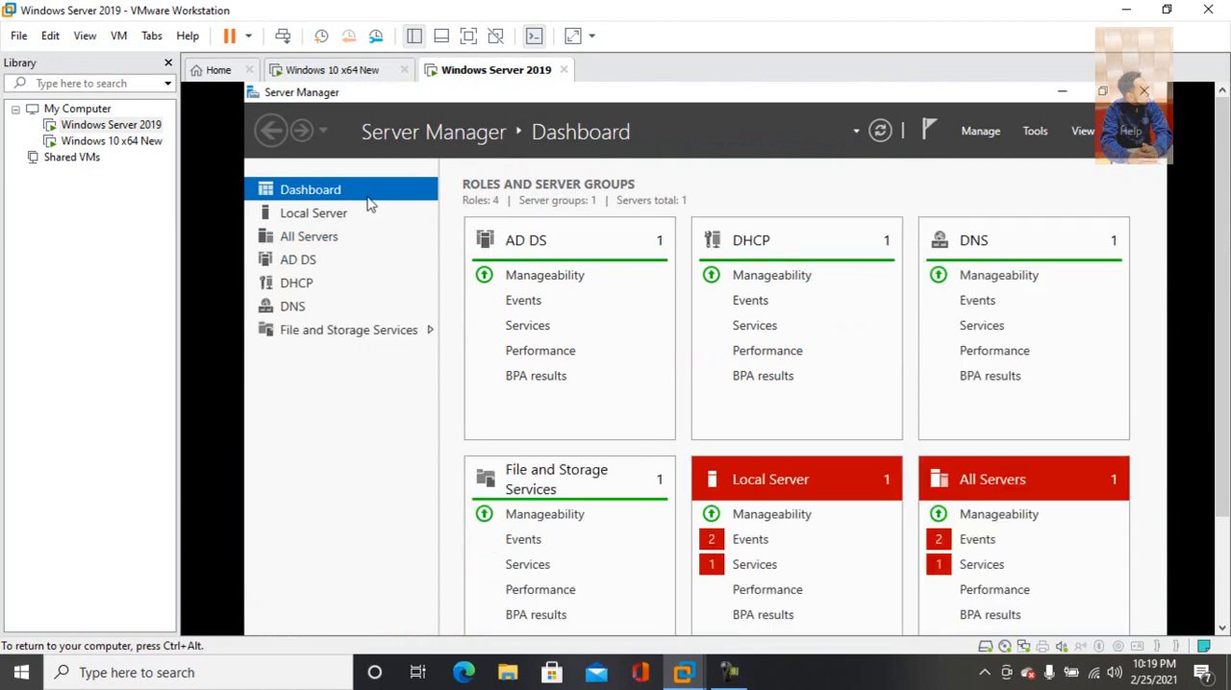
{"action": "left_click", "coordinate": [312, 213]}
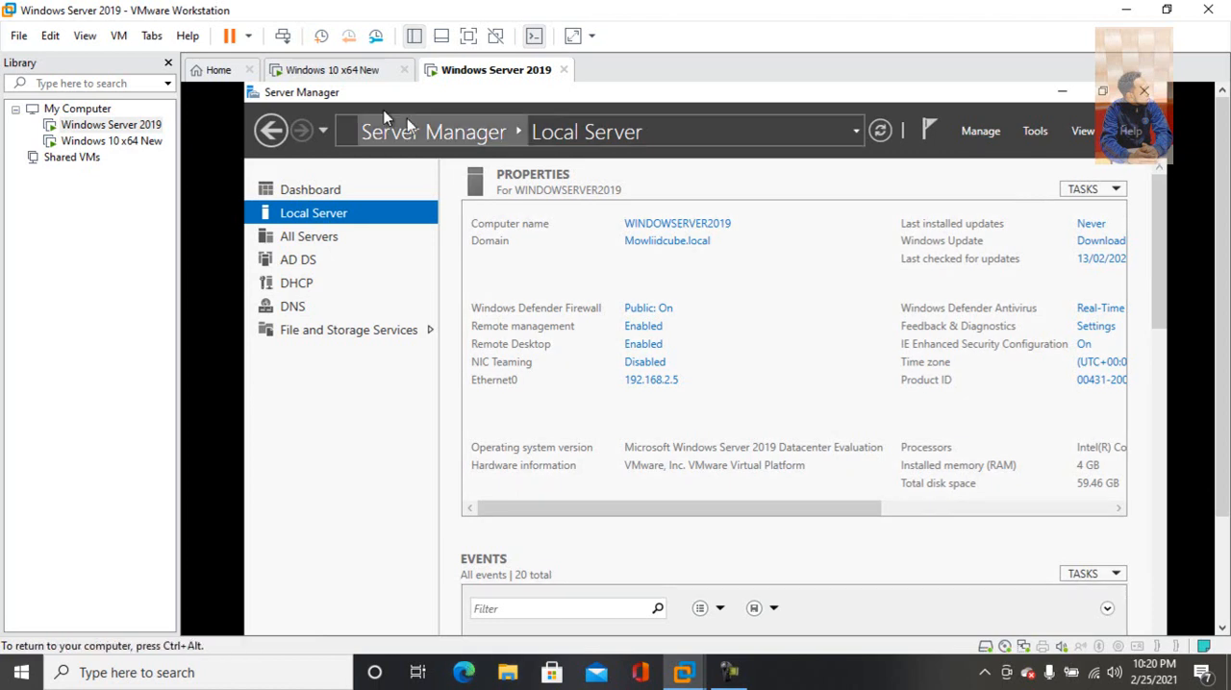
Switch to the Windows 10 x64 New virtual machine and open the network path \\192.168.2.5
{"action": "left_click", "coordinate": [308, 71]}
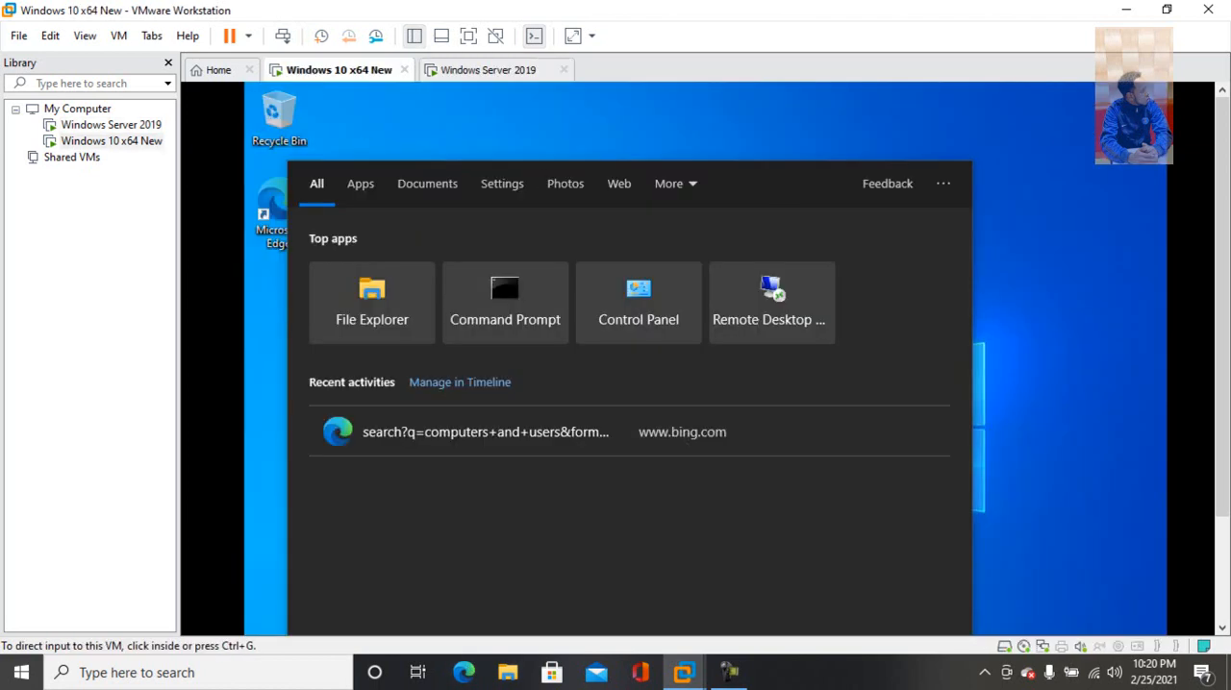
{"action": "left_click_drag", "start_coordinate": [1225, 157], "coordinate": [1228, 300]}
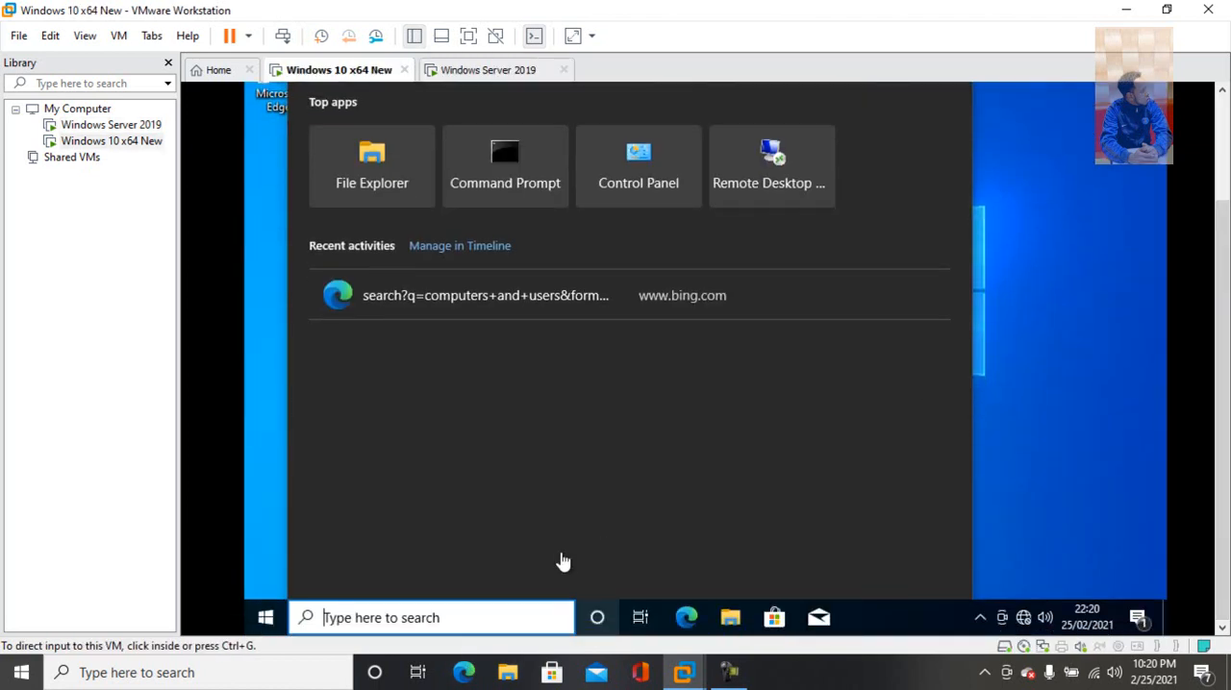
{"action": "left_click", "coordinate": [433, 627]}
{"action": "type", "text": "\\\\"}
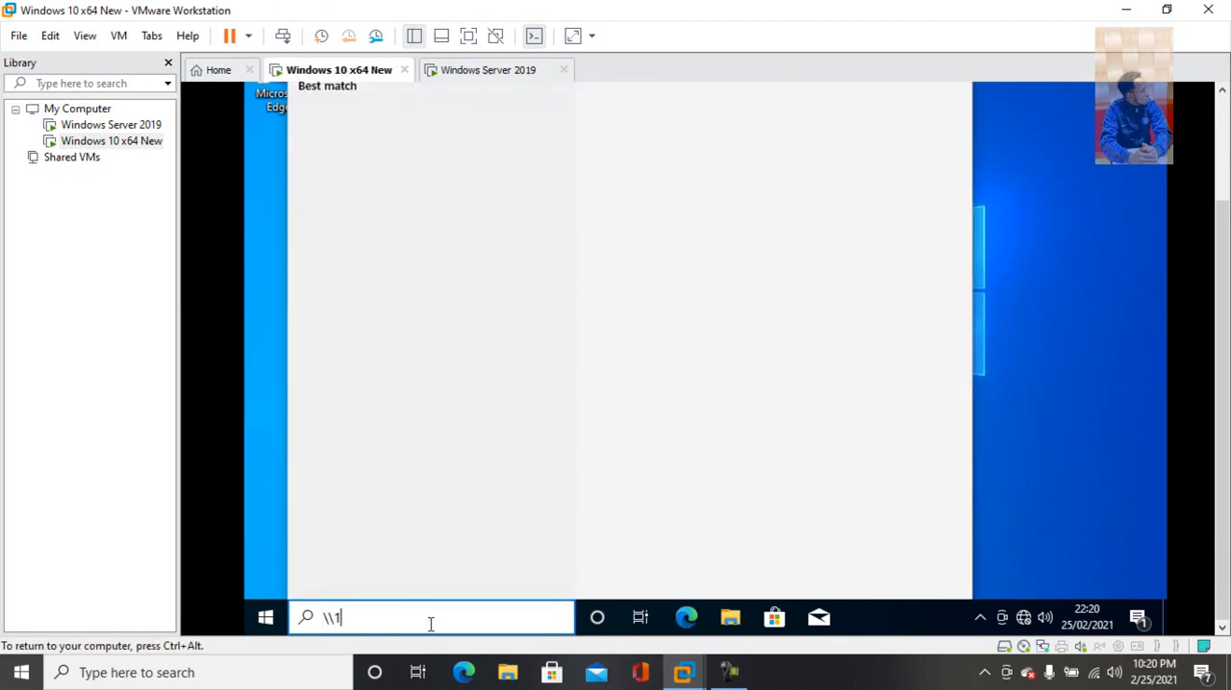
{"action": "type", "text": "192.168.2."}
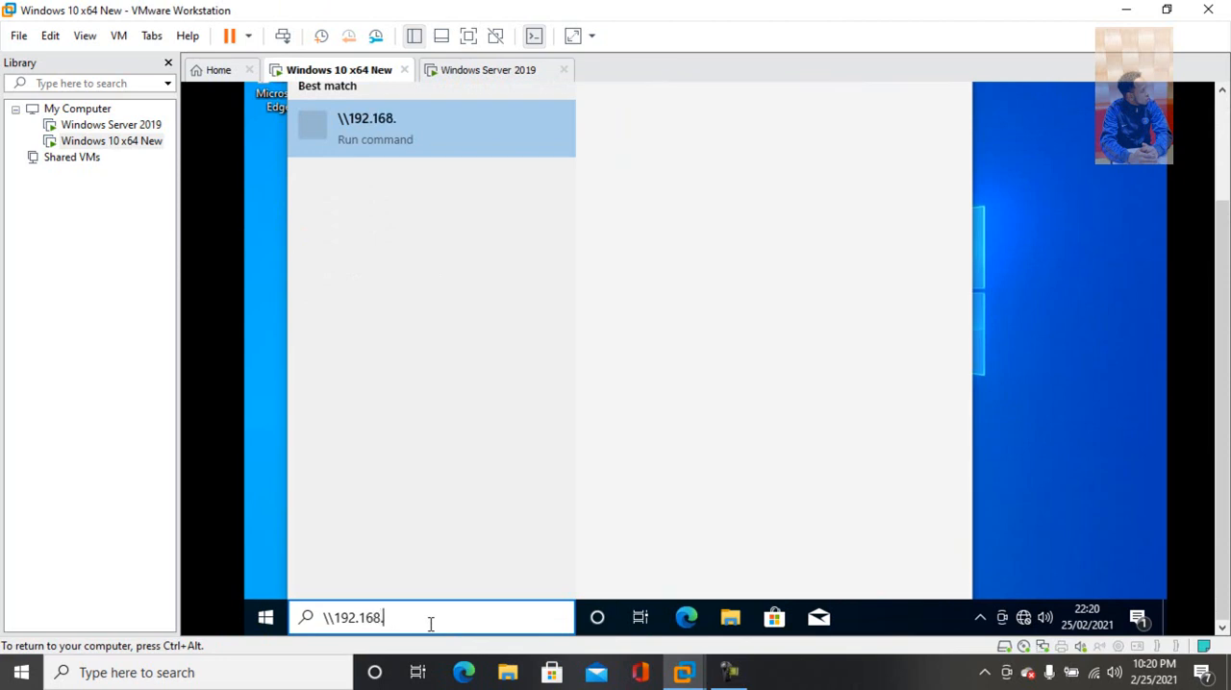
{"action": "type", "text": "5"}
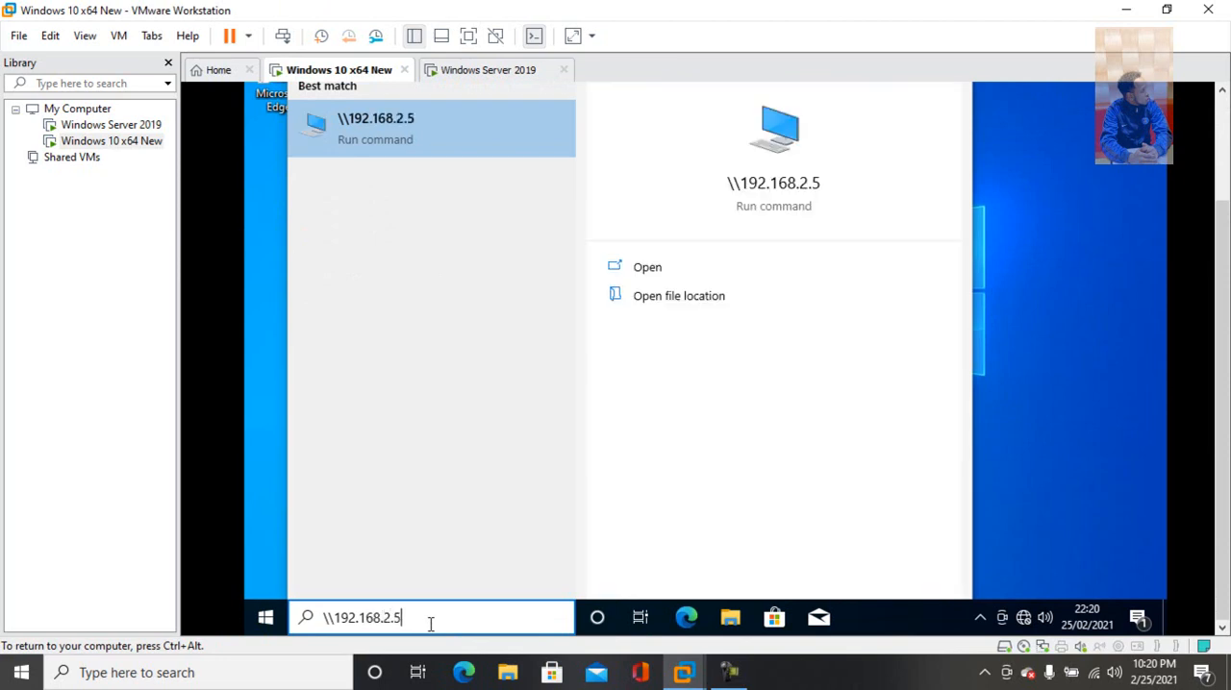
{"action": "key", "text": "Return"}
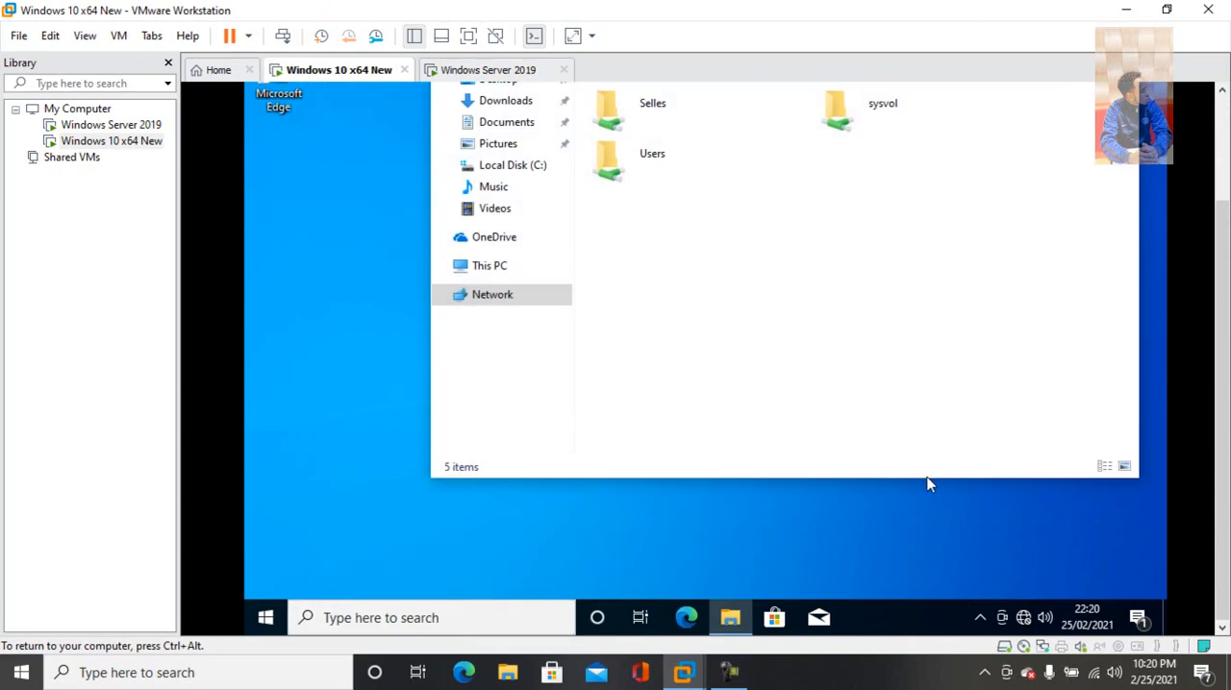
Try to open the Selles share on 192.168.2.5
{"action": "left_click_drag", "start_coordinate": [1219, 340], "coordinate": [1222, 233]}
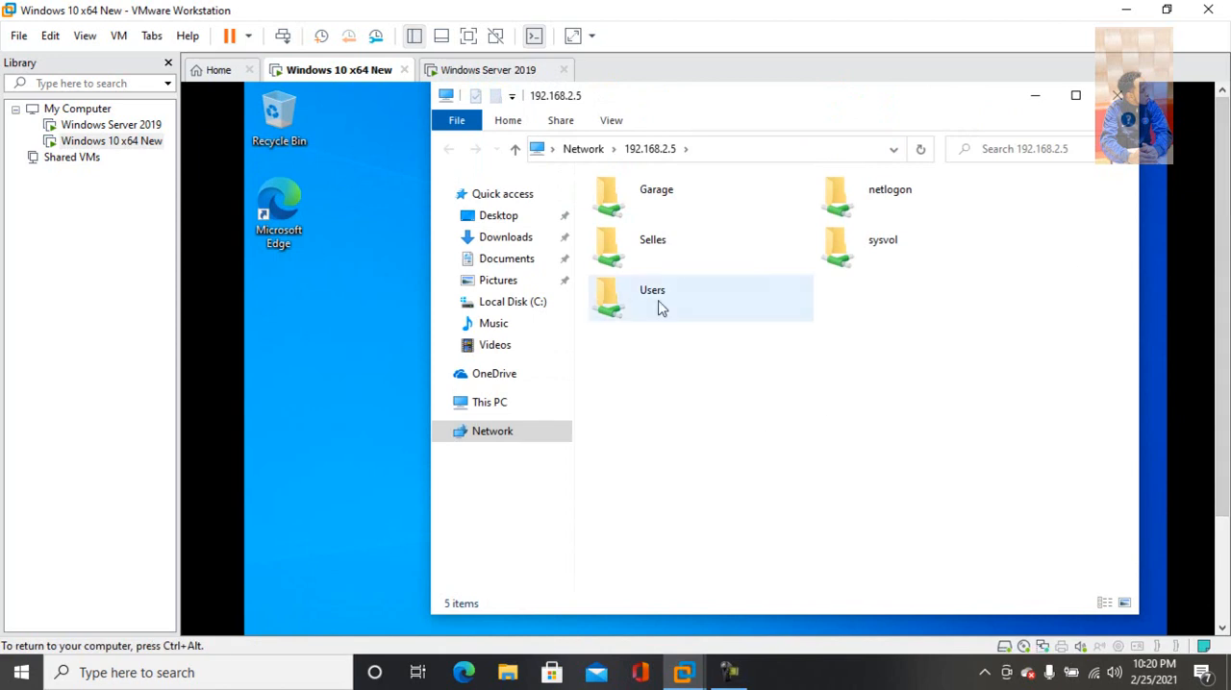
{"action": "left_click", "coordinate": [657, 248]}
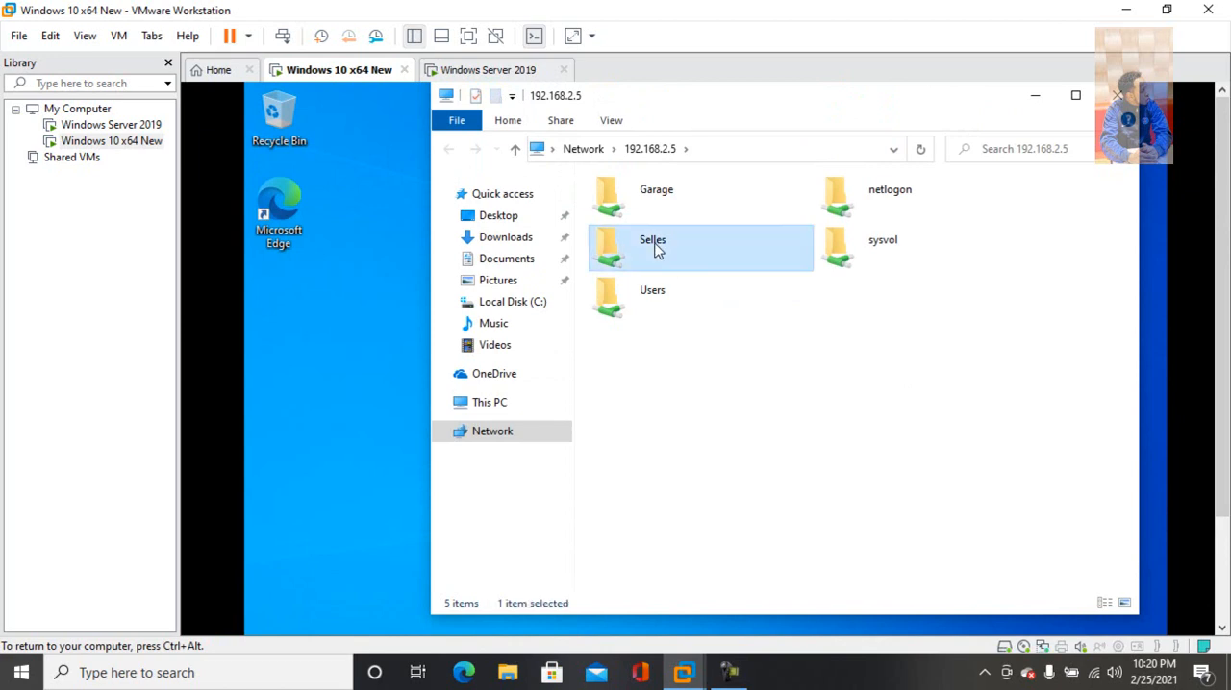
{"action": "double_click", "coordinate": [657, 248]}
{"action": "left_click", "coordinate": [915, 312]}
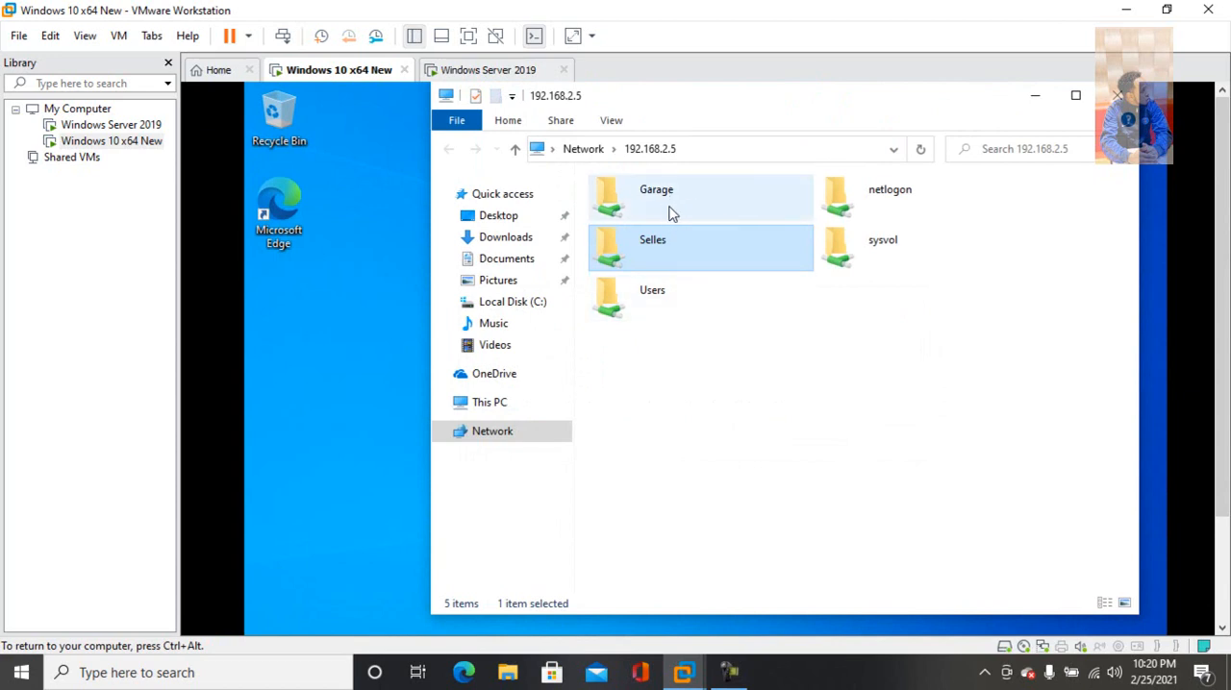
Minimize and restore the File Explorer window with the 192.168.2.5 shares, and close it
{"action": "left_click", "coordinate": [1032, 98]}
{"action": "left_click_drag", "start_coordinate": [1223, 307], "coordinate": [1223, 423]}
{"action": "left_click", "coordinate": [848, 536]}
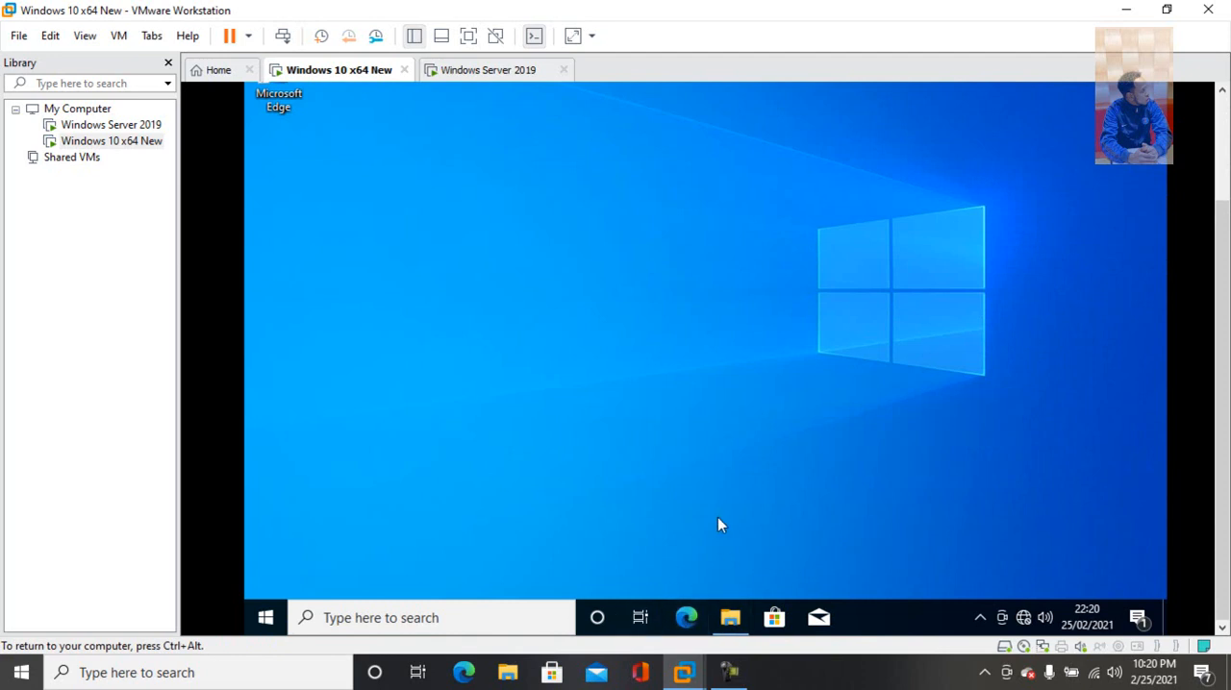
{"action": "left_click", "coordinate": [729, 618]}
{"action": "left_click_drag", "start_coordinate": [1222, 274], "coordinate": [1222, 141]}
{"action": "left_click", "coordinate": [1115, 96]}
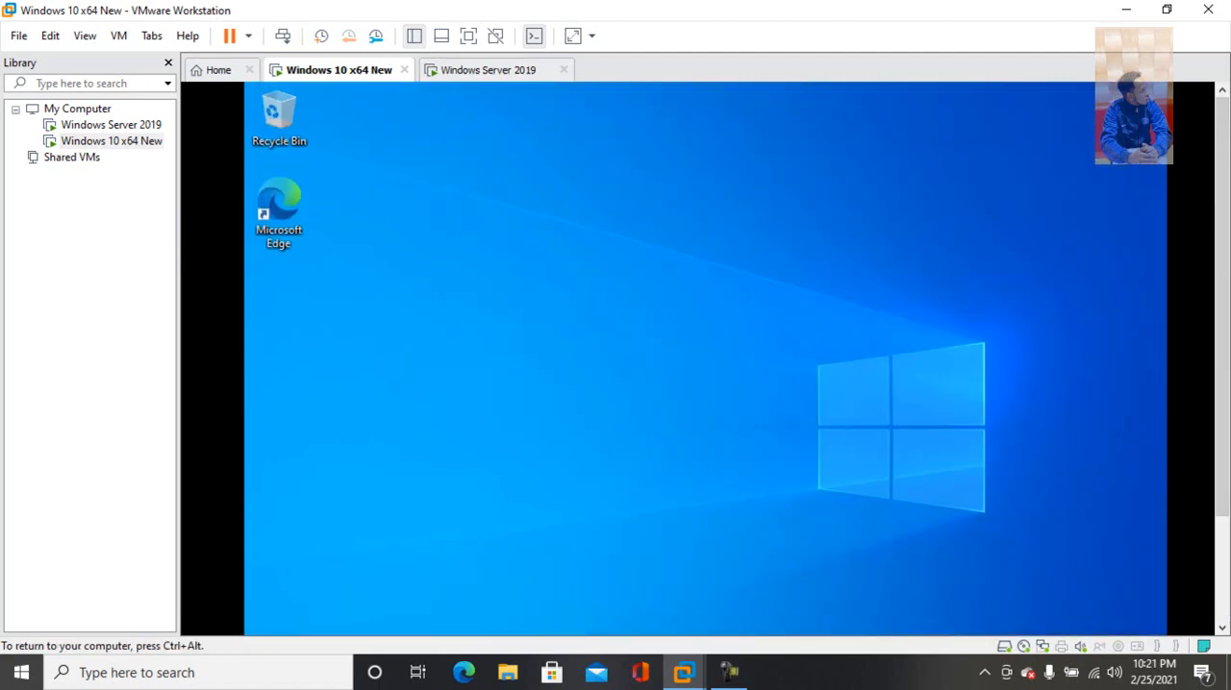
Create a new folder named Tesco on Local Disk (C:) of the Windows 10 virtual machine
{"action": "left_click_drag", "start_coordinate": [1222, 223], "coordinate": [1221, 327]}
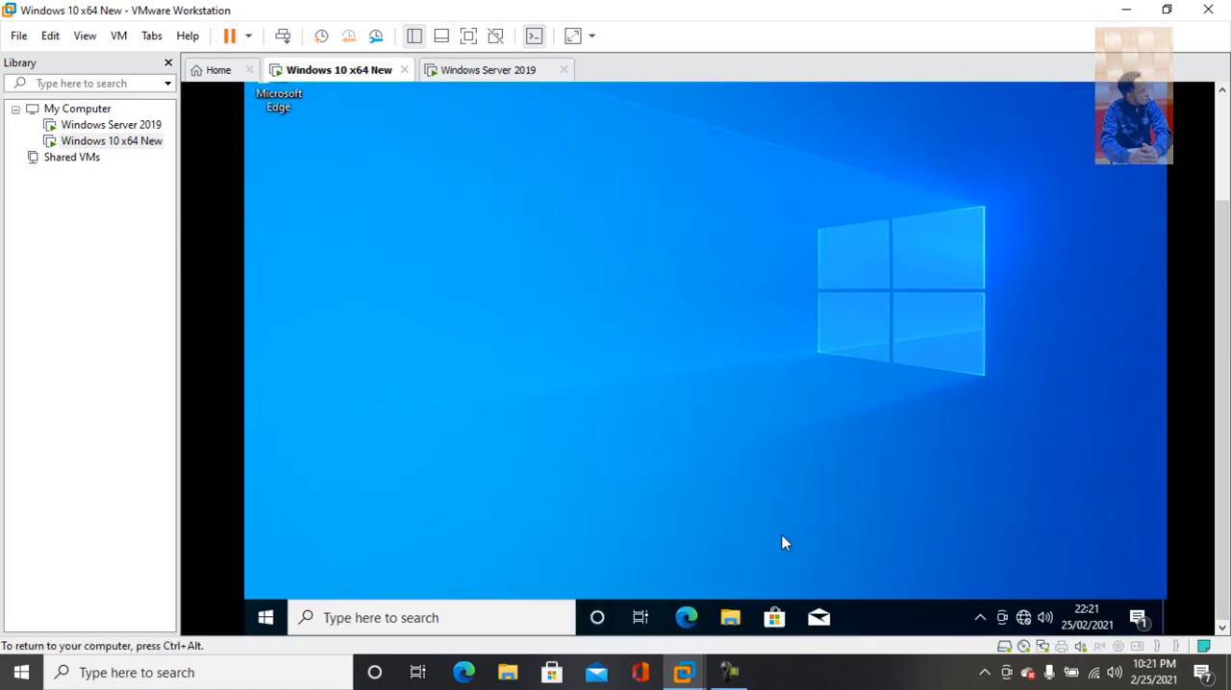
{"action": "left_click", "coordinate": [731, 617]}
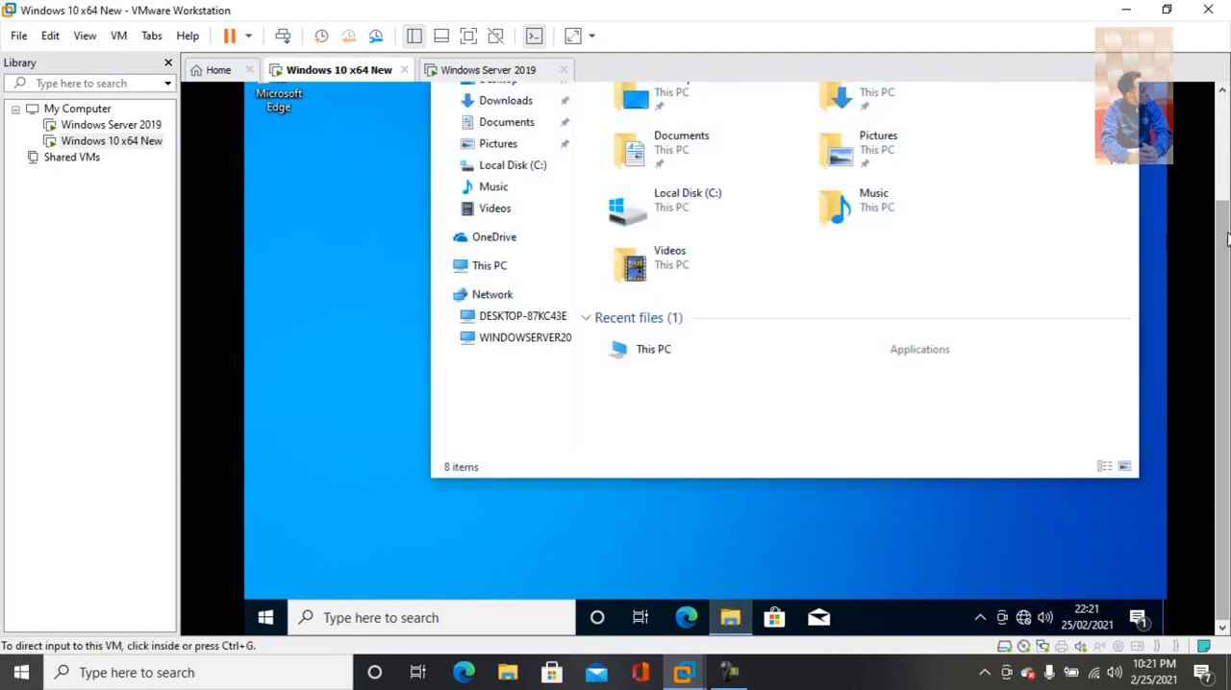
{"action": "left_click_drag", "start_coordinate": [1225, 227], "coordinate": [1228, 139]}
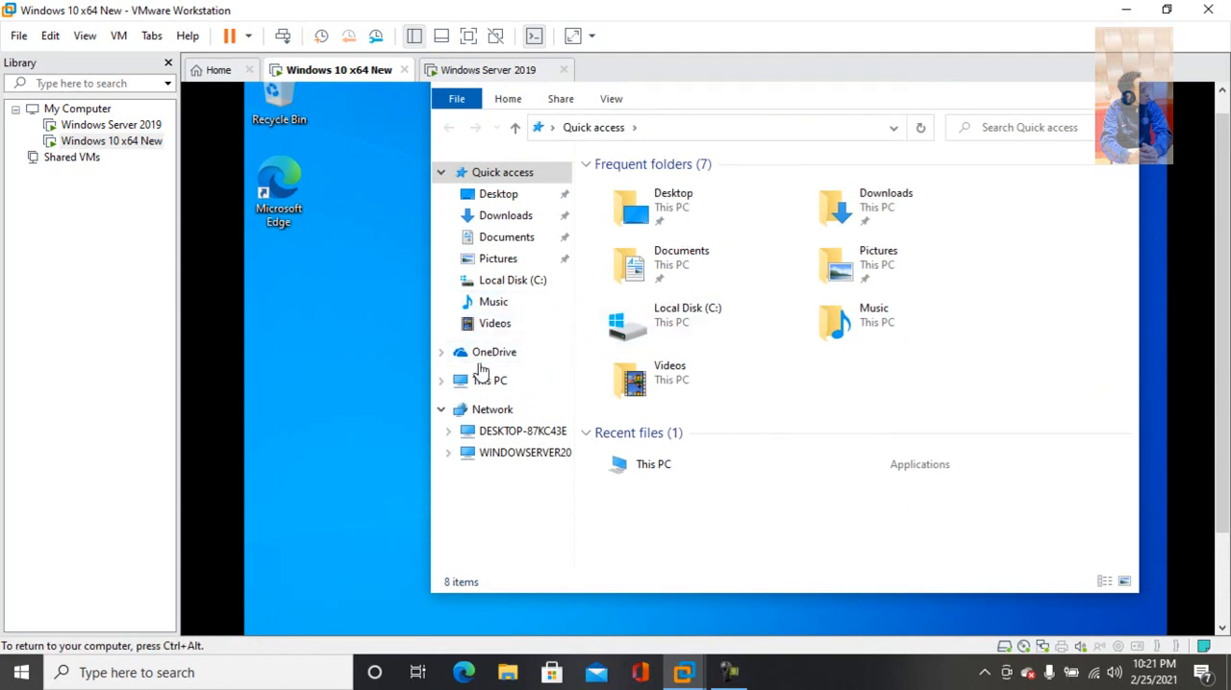
{"action": "left_click", "coordinate": [507, 286]}
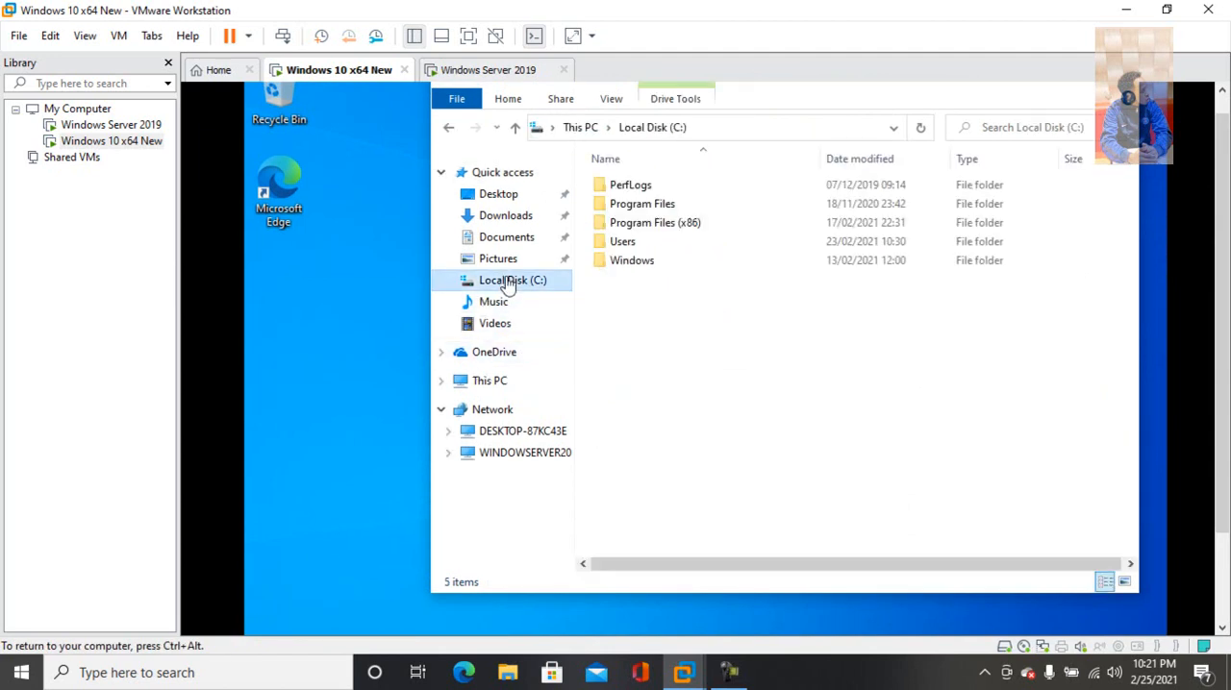
{"action": "right_click", "coordinate": [626, 292]}
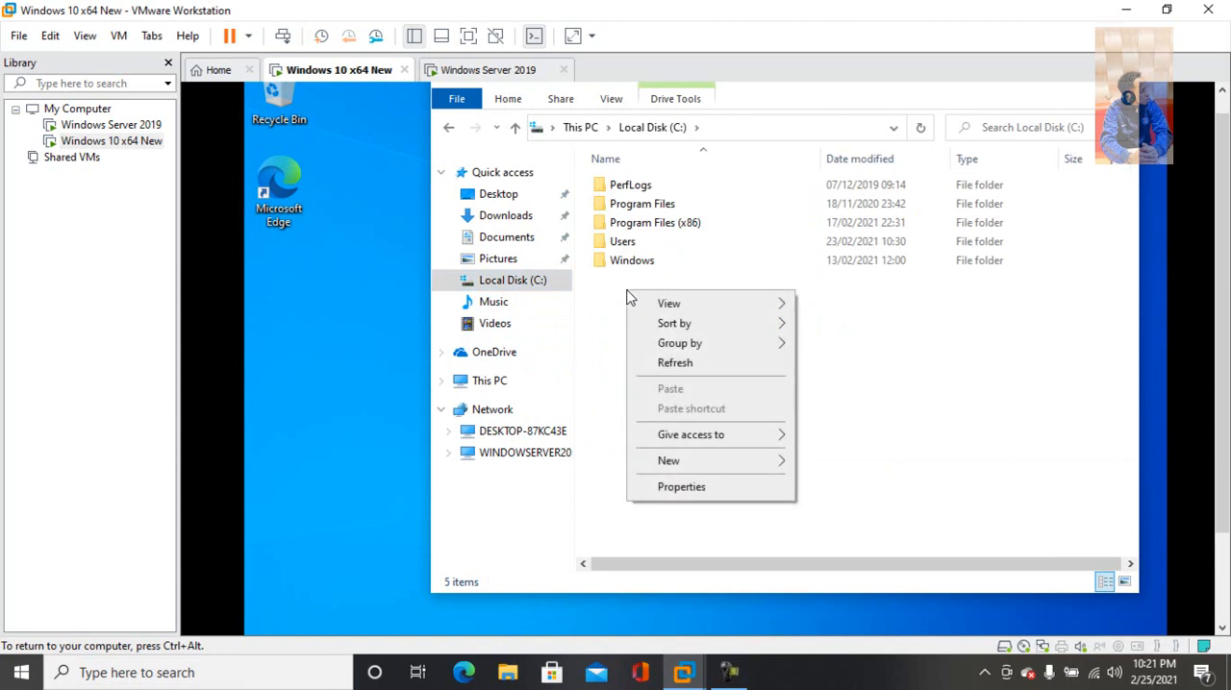
{"action": "mouse_move", "coordinate": [688, 468]}
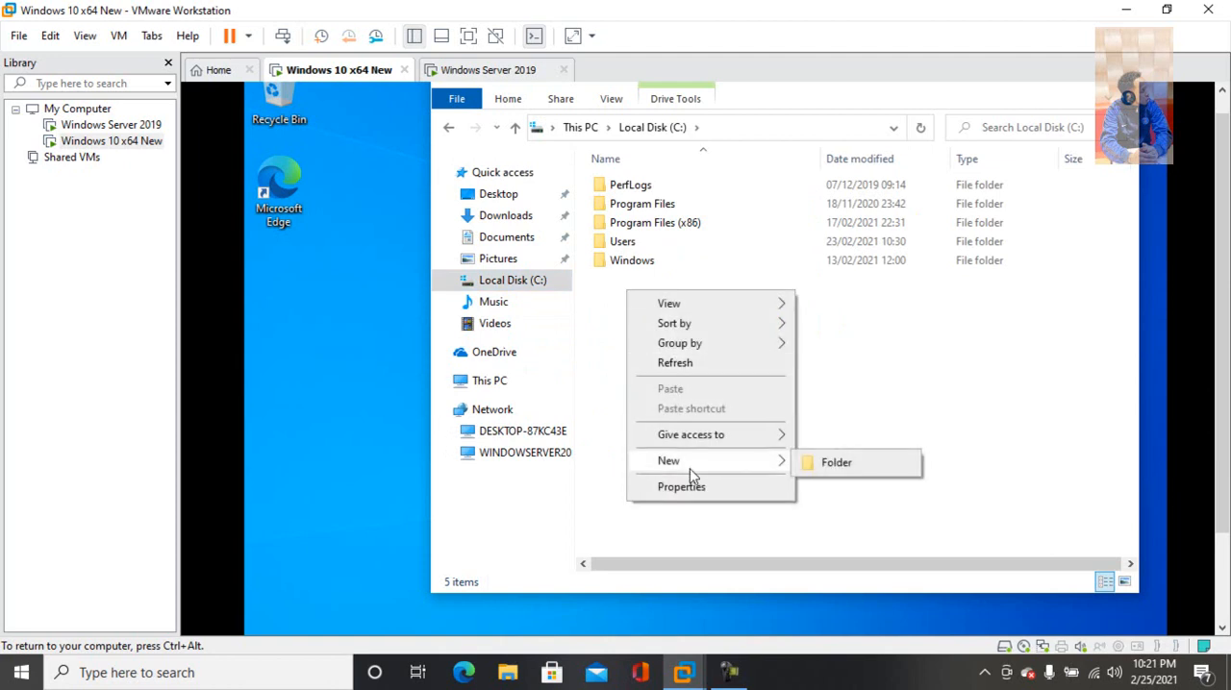
{"action": "left_click", "coordinate": [853, 466]}
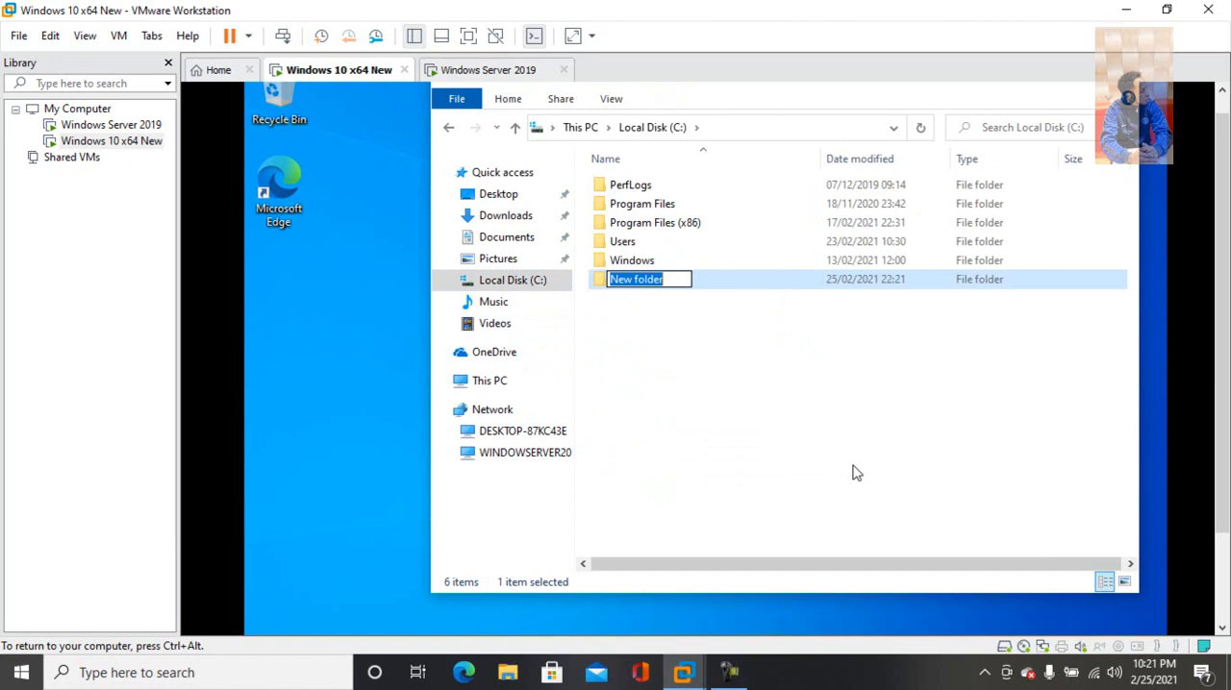
{"action": "type", "text": "Tesco"}
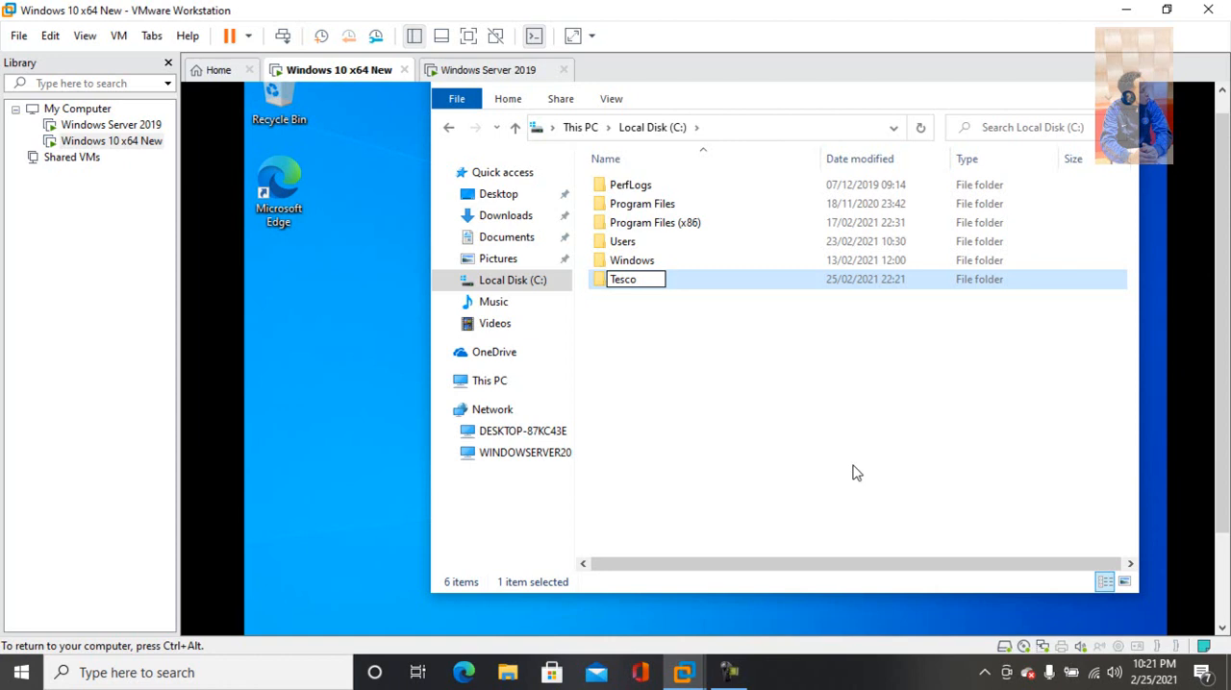
{"action": "left_click", "coordinate": [806, 450]}
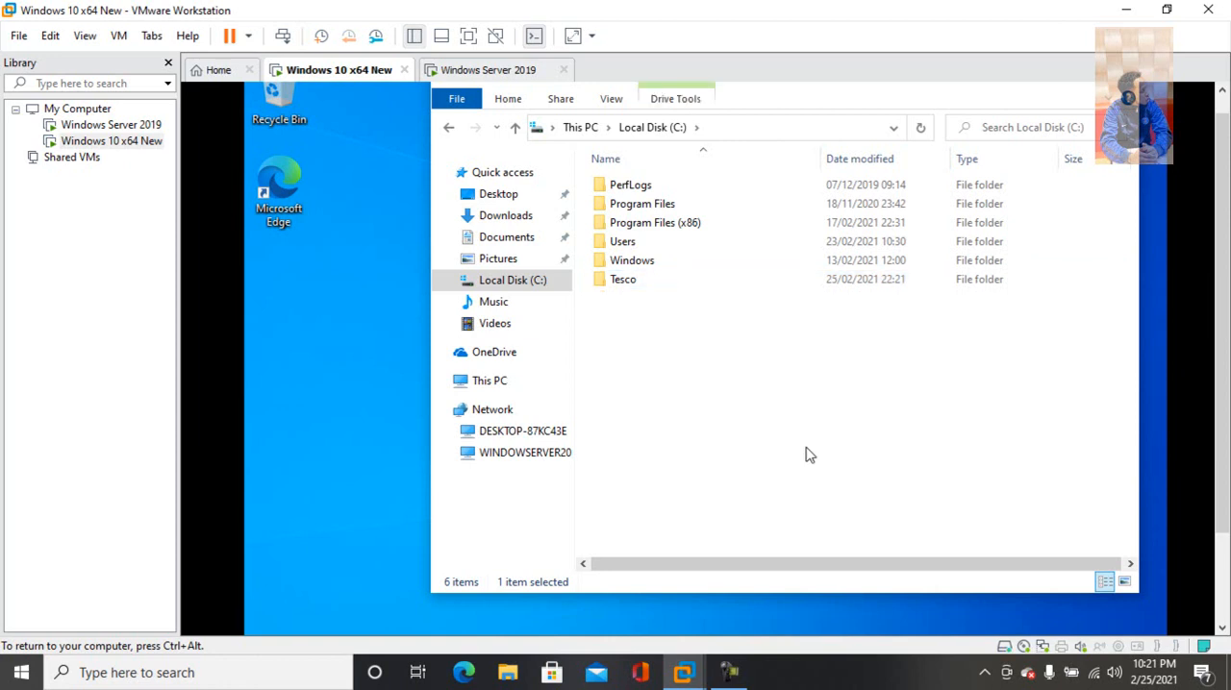
Open the properties of the Tesco folder and reposition the dialog so all of it is visible
{"action": "right_click", "coordinate": [624, 281]}
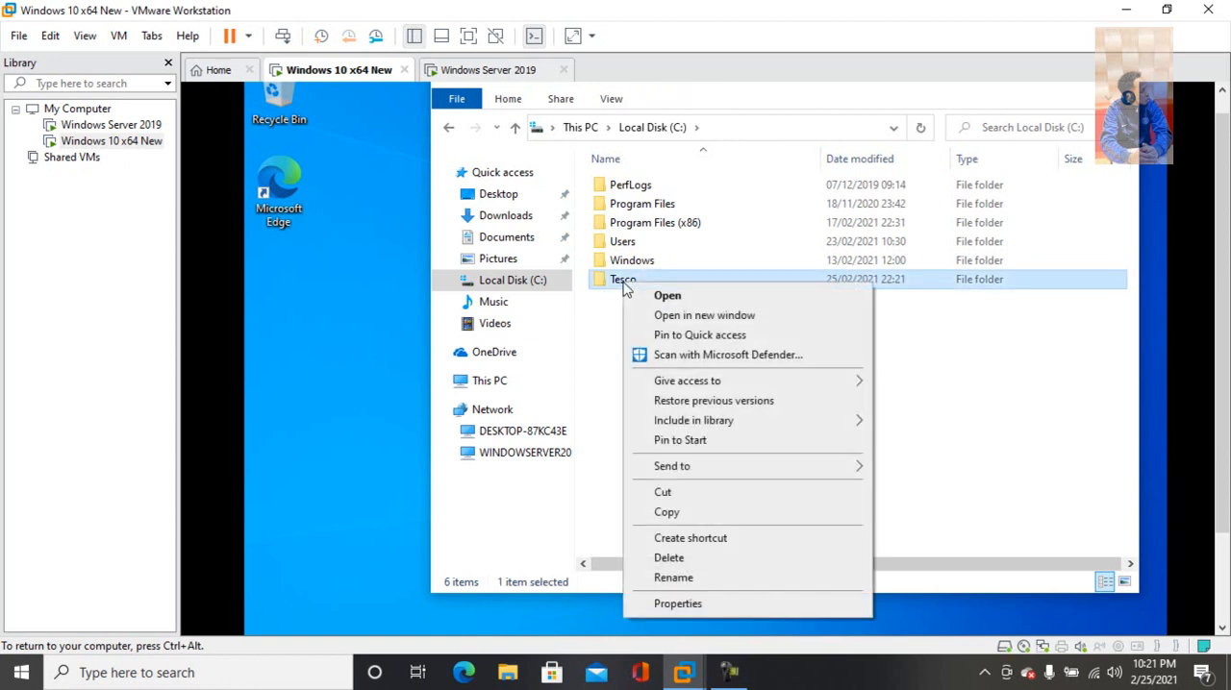
{"action": "left_click", "coordinate": [677, 604]}
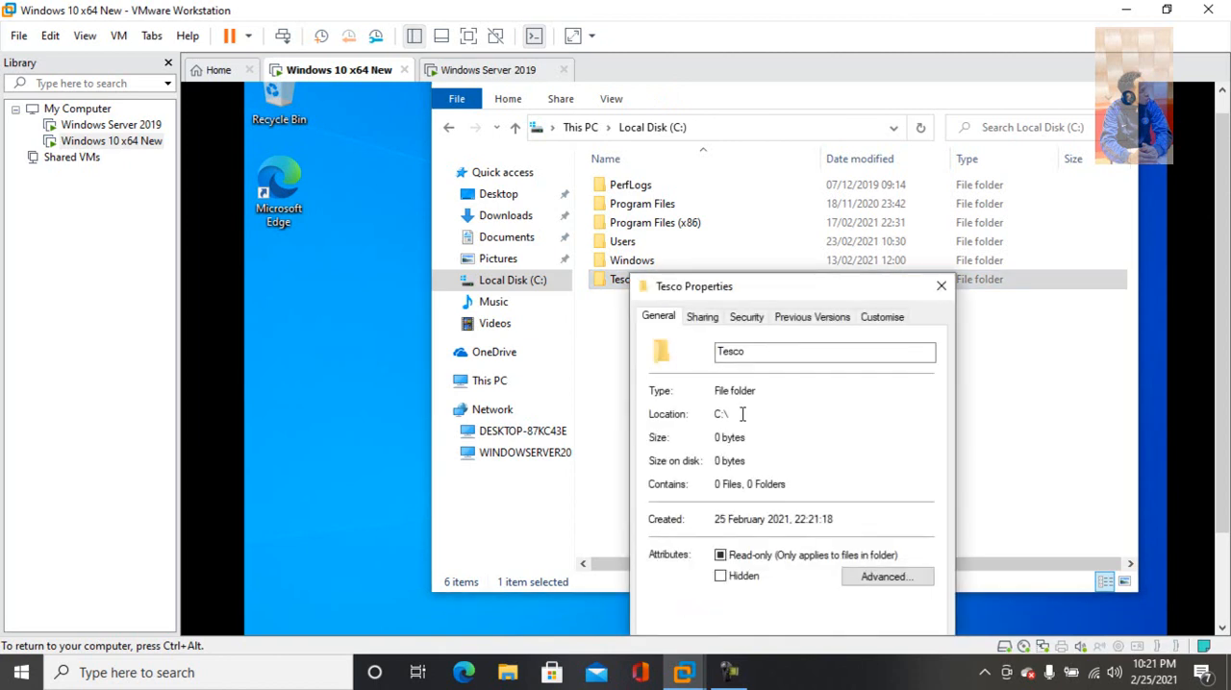
{"action": "left_click_drag", "start_coordinate": [758, 284], "coordinate": [708, 146]}
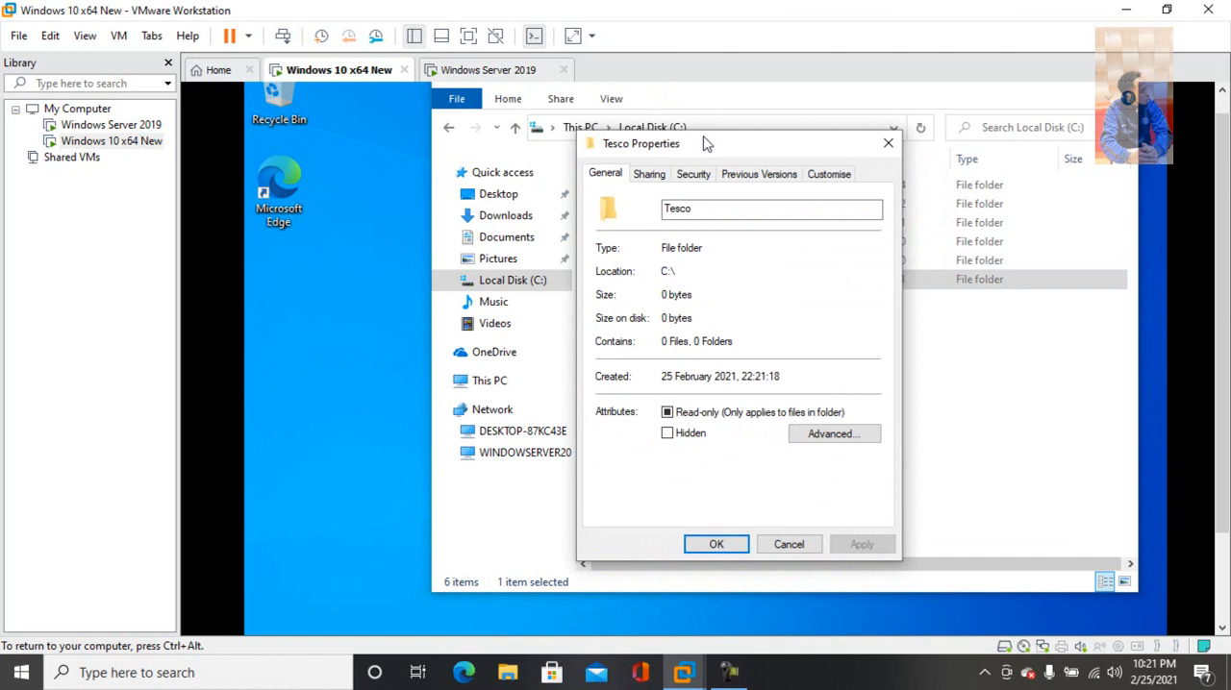
Open the network sharing settings of the Tesco folder and add Everyone to the people it is shared with
{"action": "left_click", "coordinate": [649, 176]}
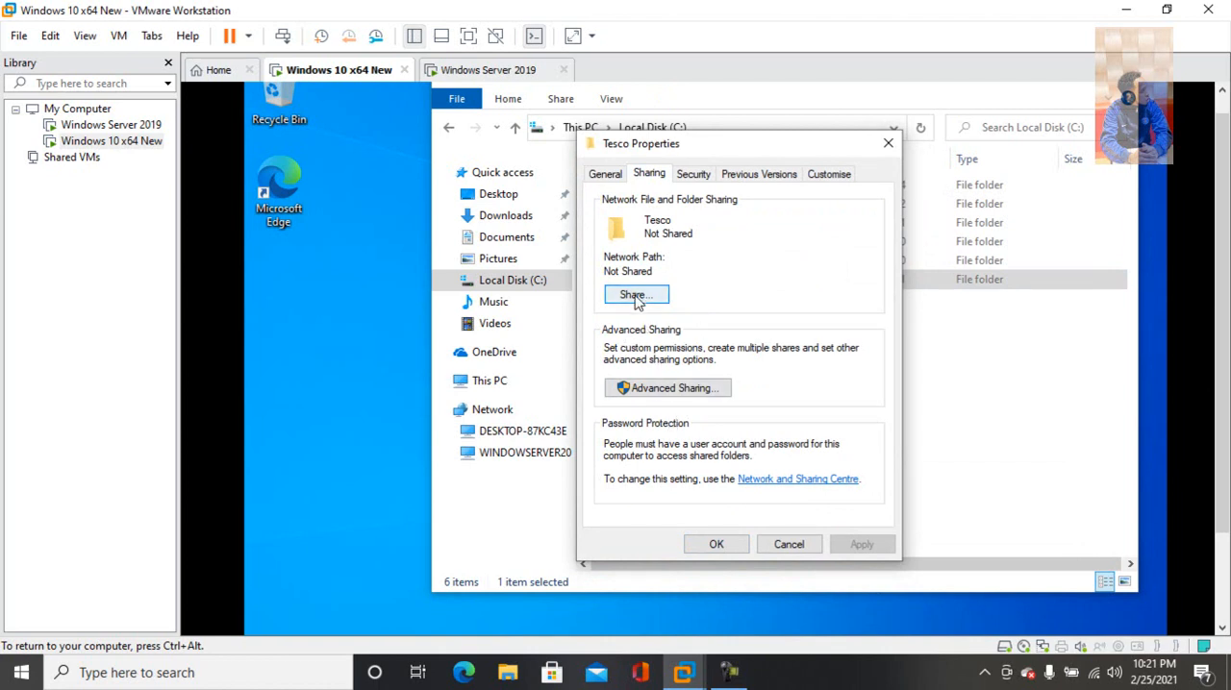
{"action": "left_click", "coordinate": [635, 297]}
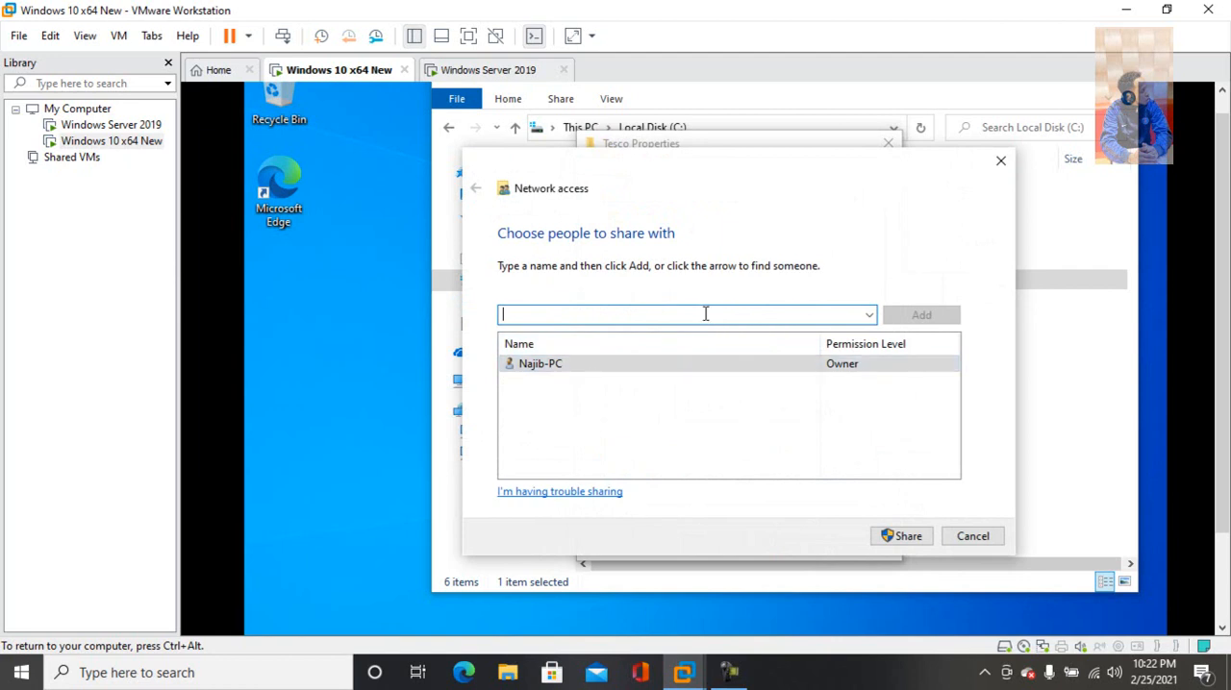
{"action": "type", "text": "everyone"}
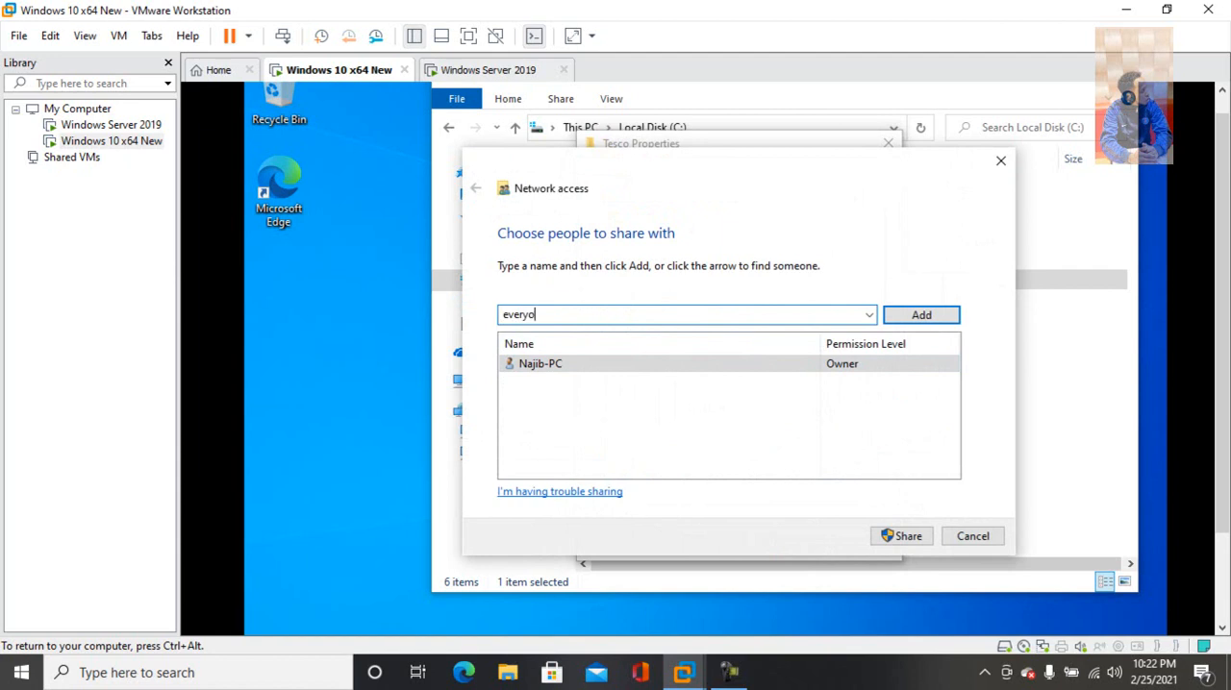
{"action": "left_click", "coordinate": [939, 316]}
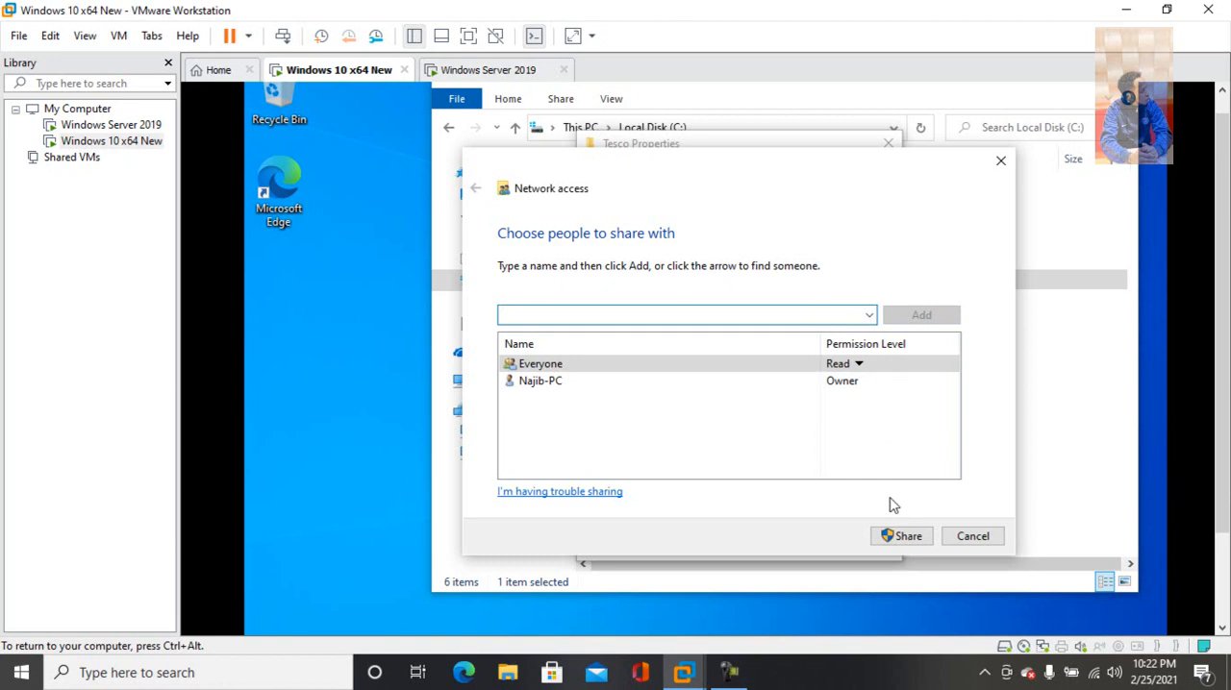
Set Everyone's permission level to Read/Write and finish sharing the Tesco folder
{"action": "left_click", "coordinate": [858, 366]}
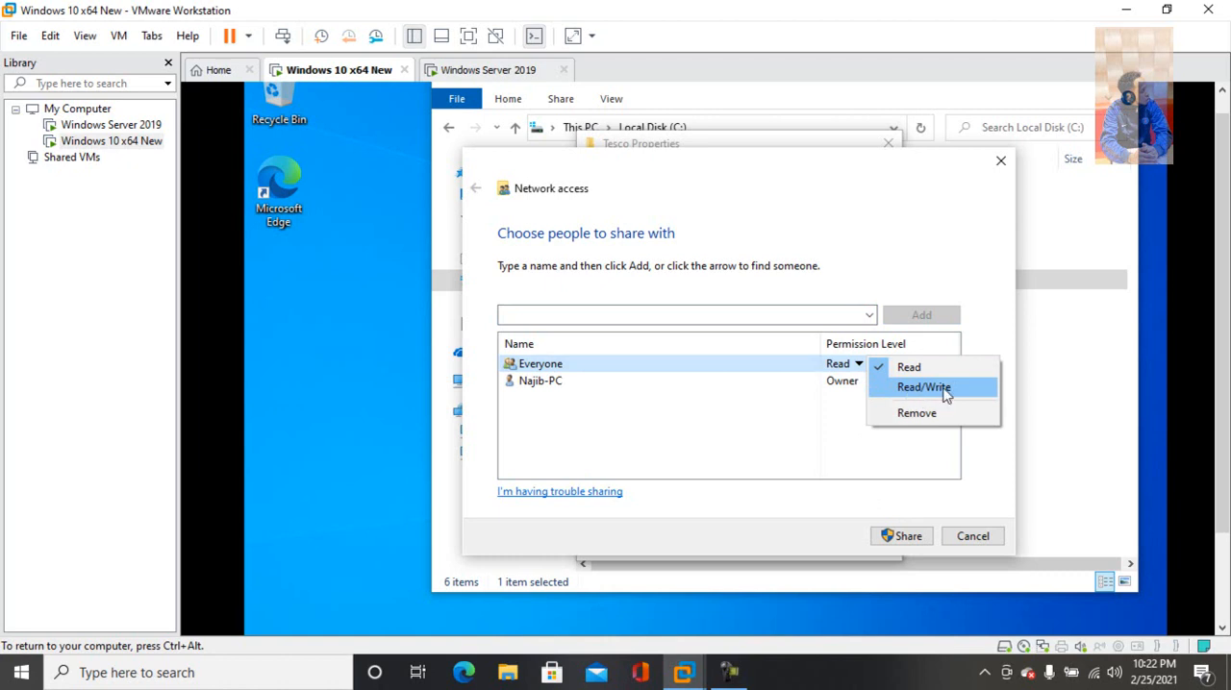
{"action": "left_click", "coordinate": [907, 389]}
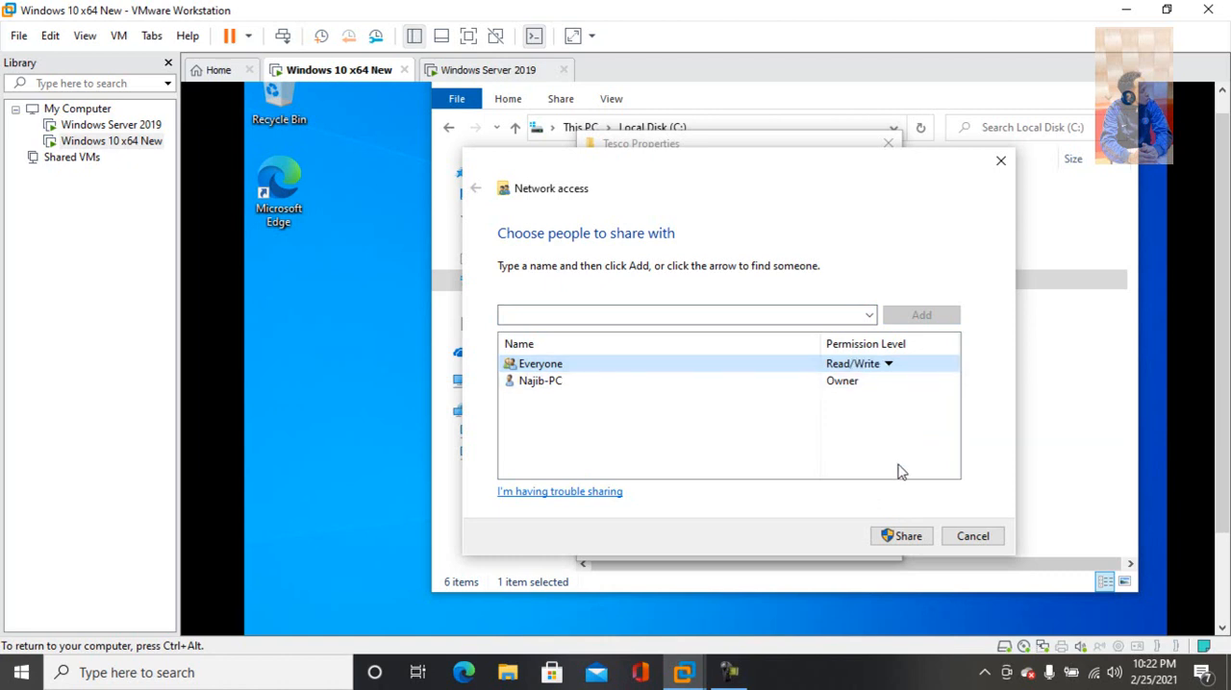
{"action": "left_click", "coordinate": [910, 537]}
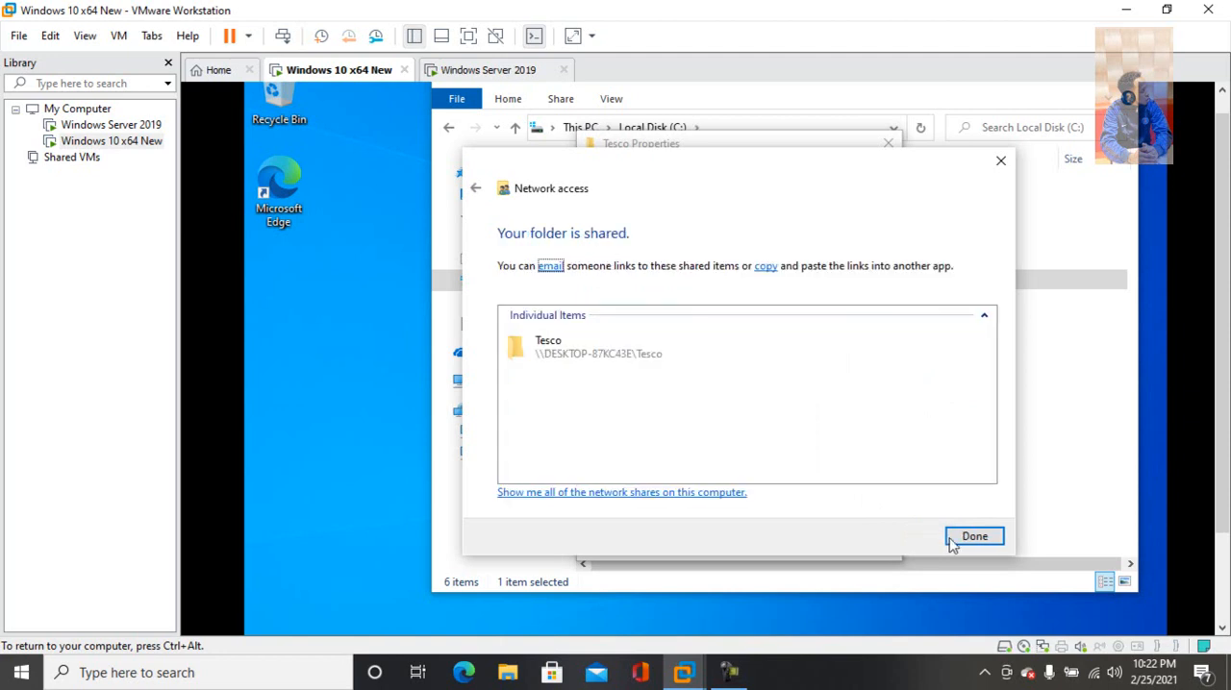
{"action": "left_click", "coordinate": [973, 538]}
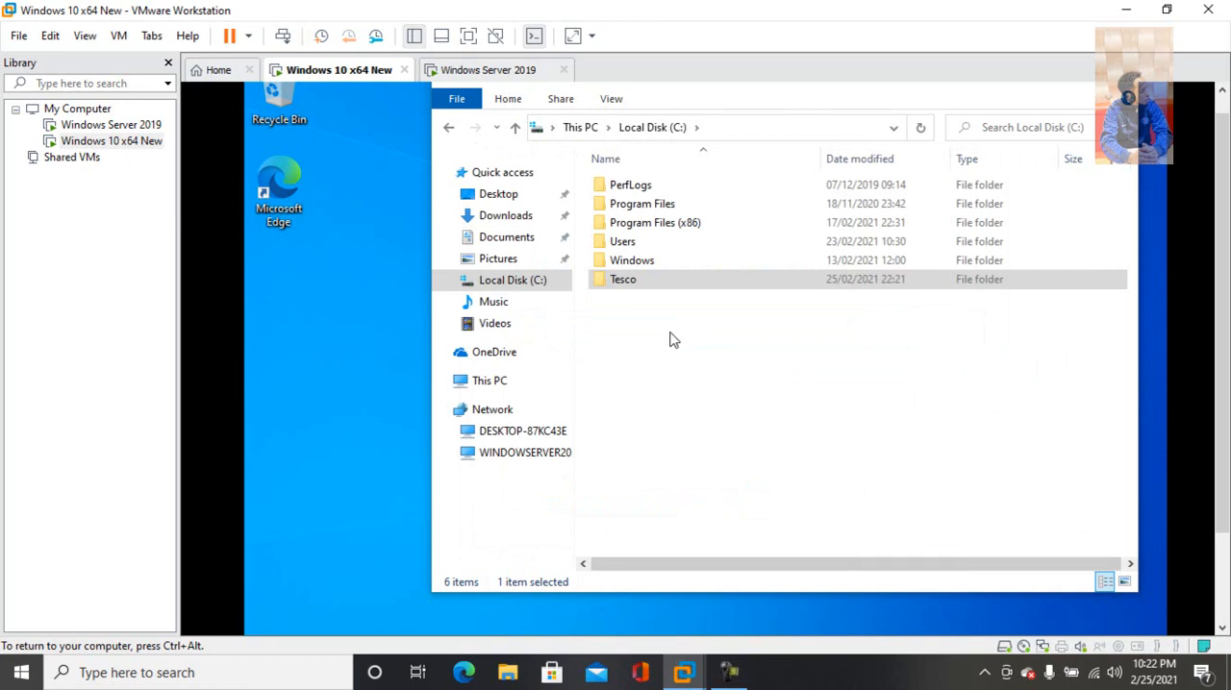
Create a new folder named ASDA on Local Disk (C:)
{"action": "right_click", "coordinate": [623, 320]}
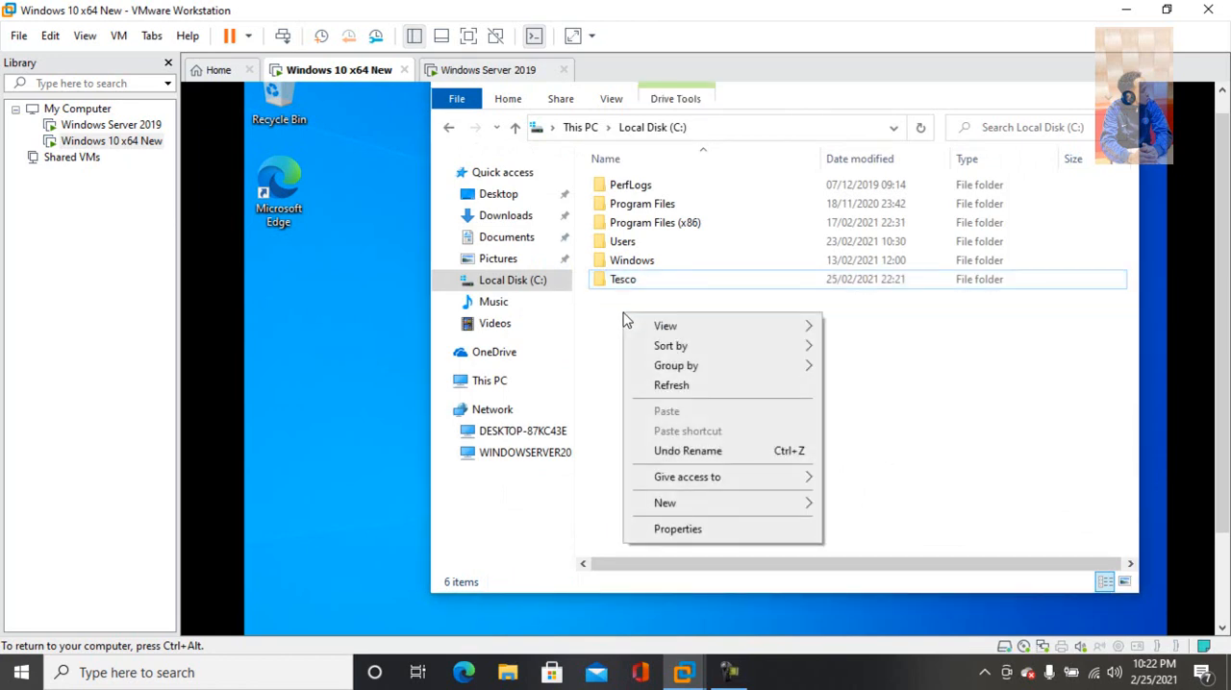
{"action": "mouse_move", "coordinate": [664, 503]}
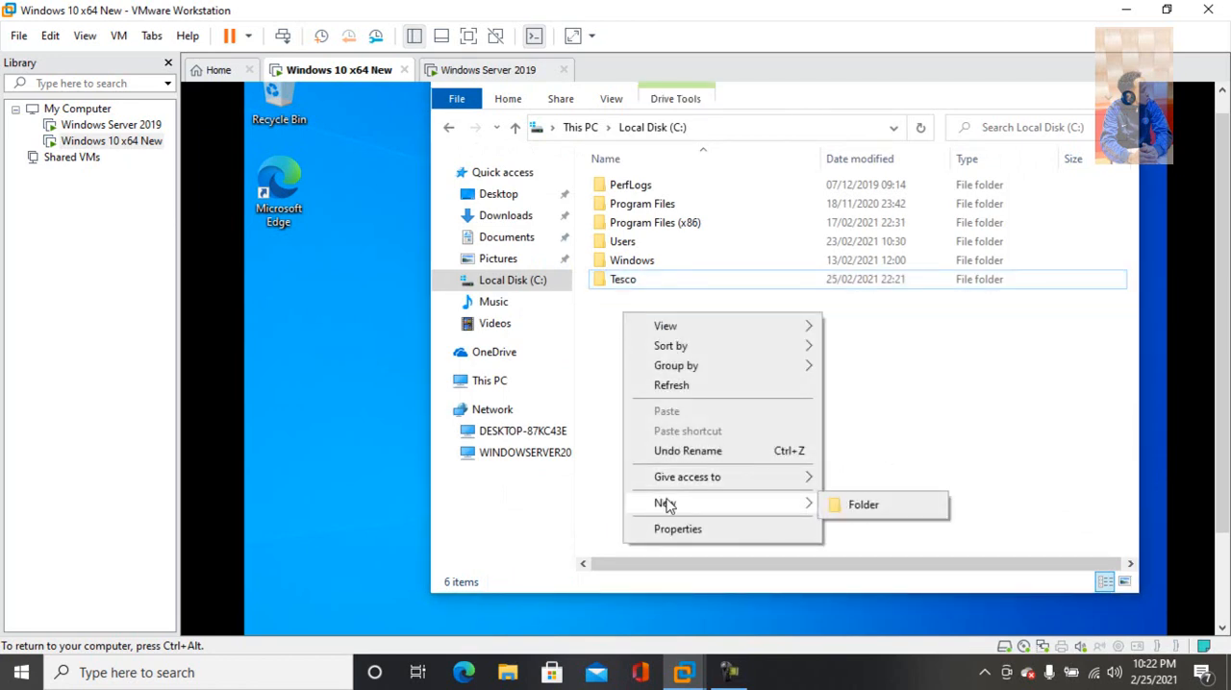
{"action": "left_click", "coordinate": [868, 507]}
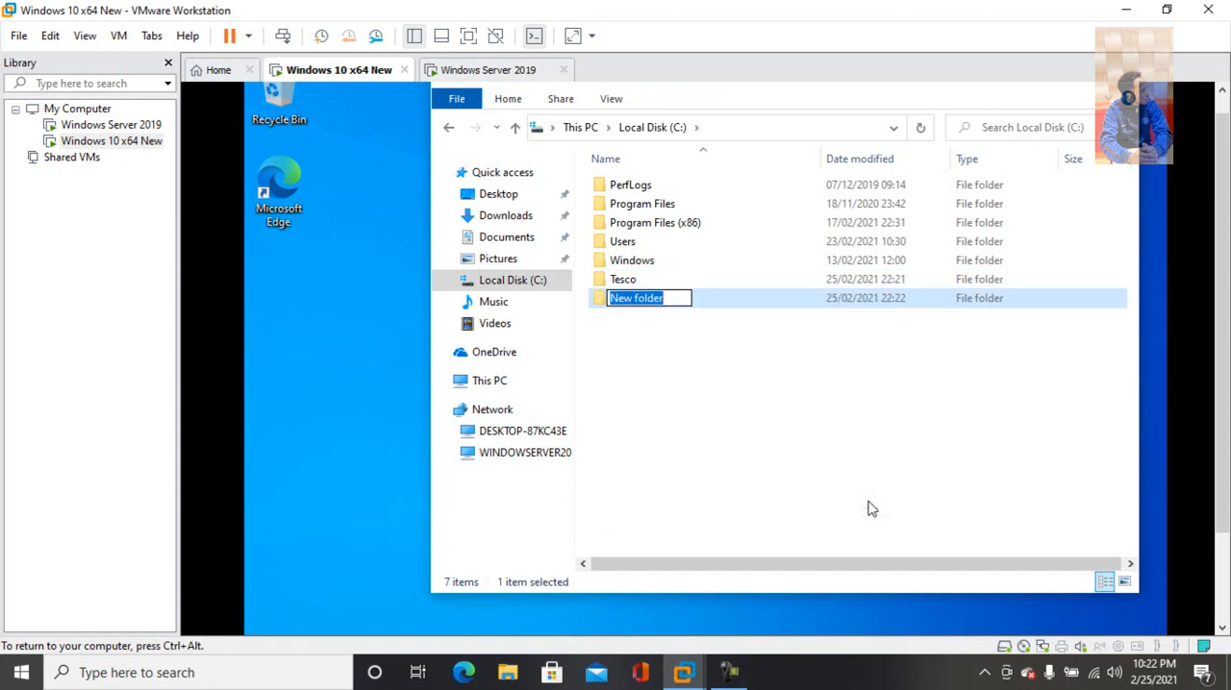
{"action": "type", "text": "ASDA"}
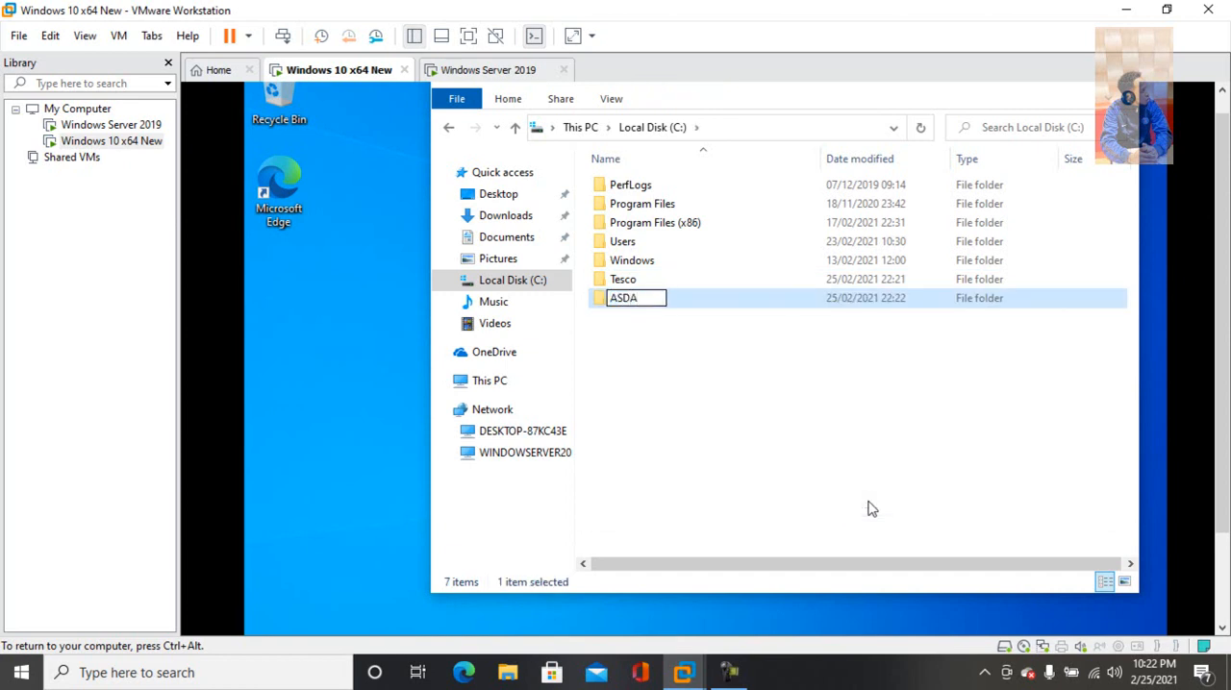
{"action": "left_click", "coordinate": [805, 428]}
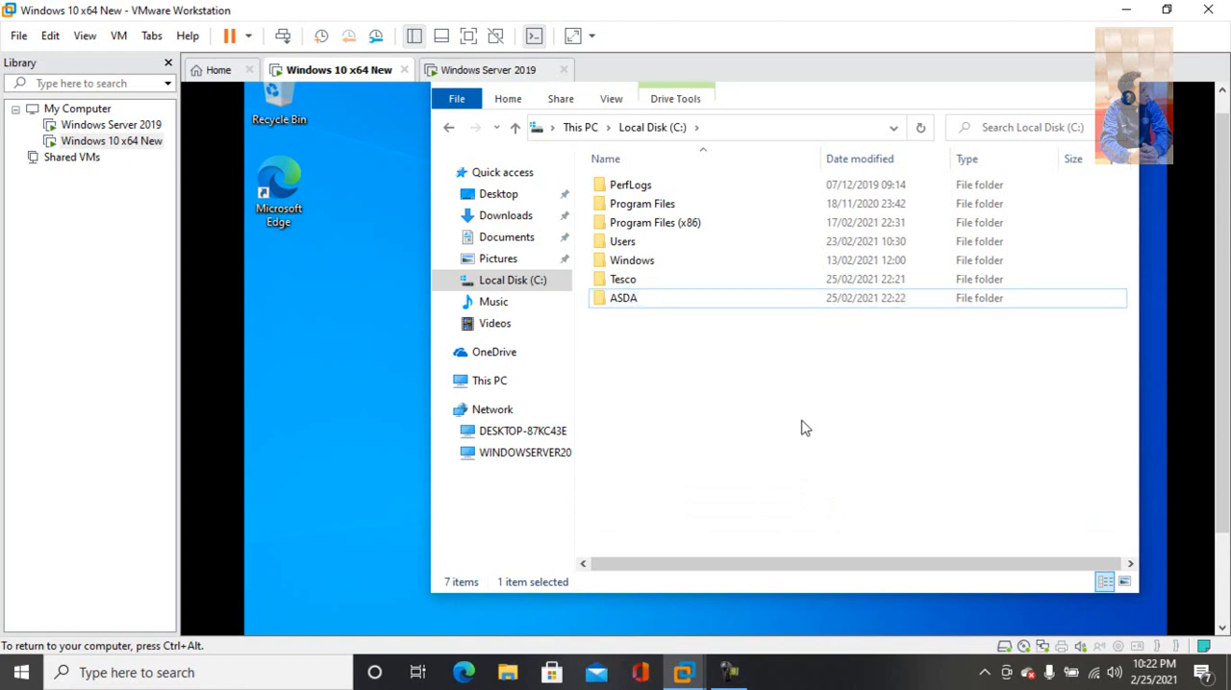
Open the sharing properties of the ASDA folder and reposition the dialog so all of it is visible
{"action": "right_click", "coordinate": [626, 304]}
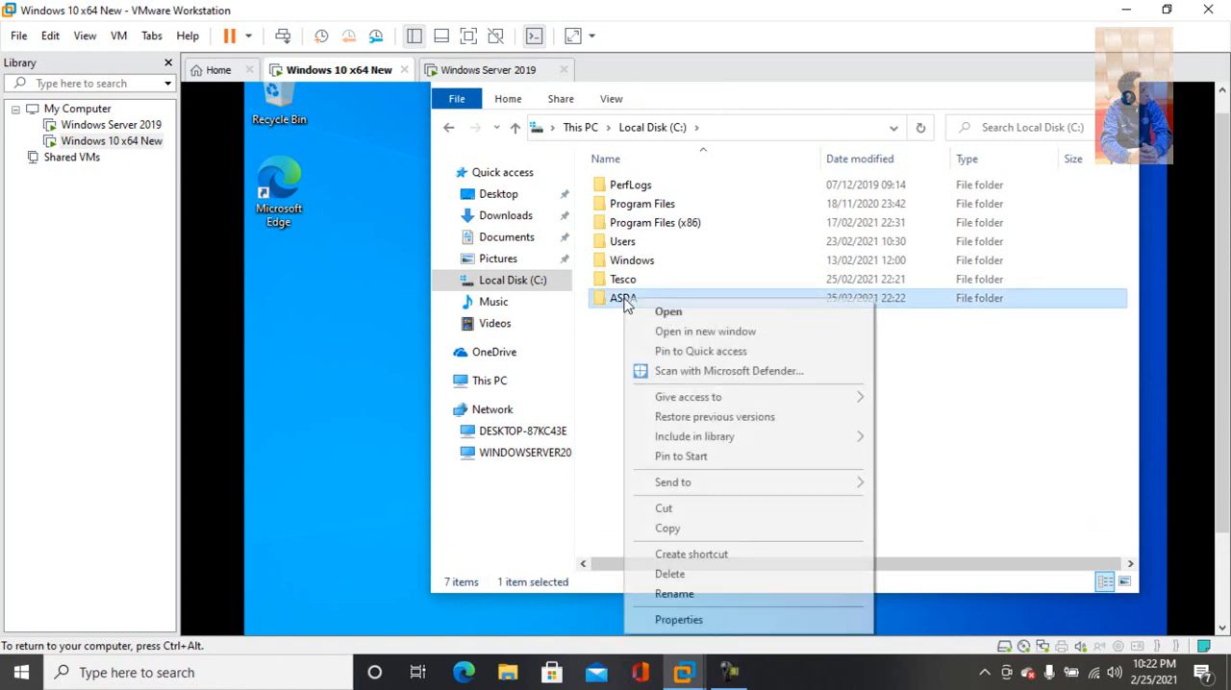
{"action": "left_click", "coordinate": [682, 623]}
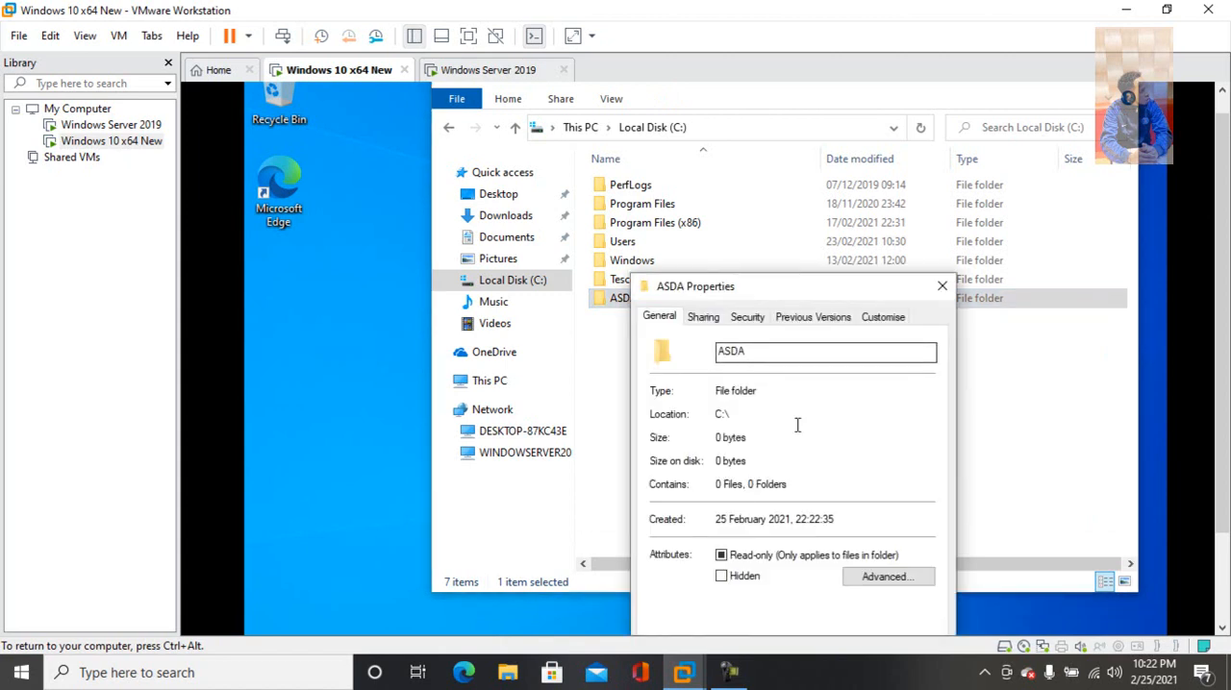
{"action": "left_click", "coordinate": [705, 320]}
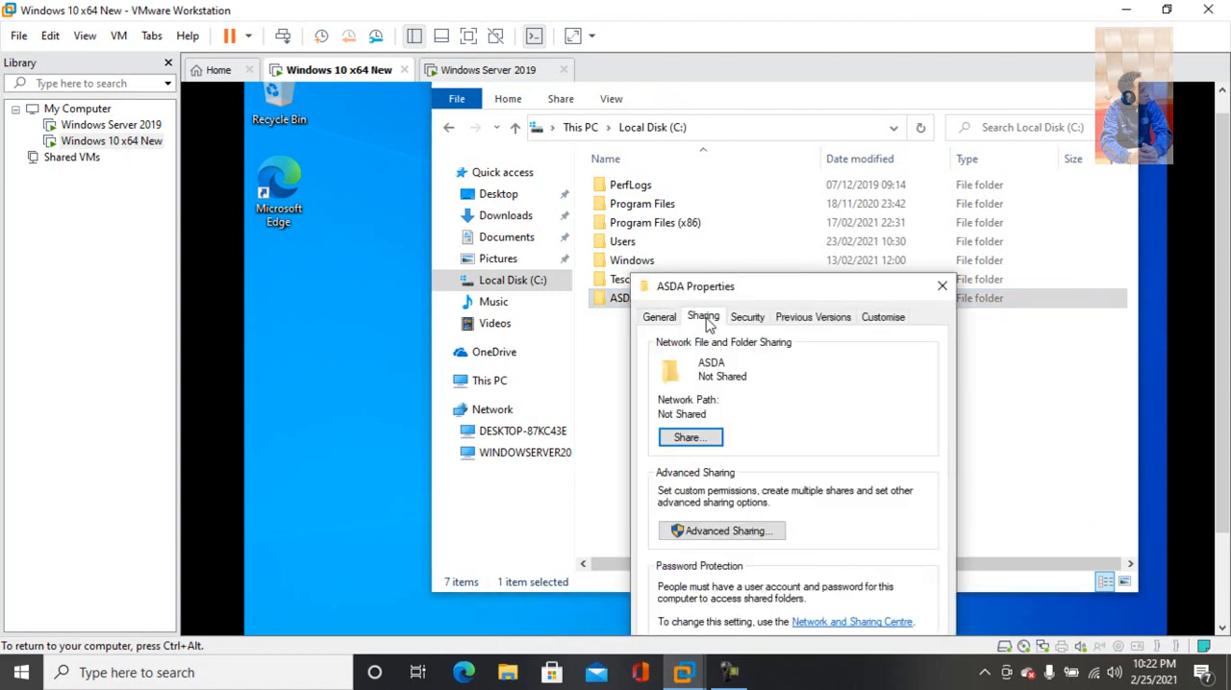
{"action": "left_click_drag", "start_coordinate": [755, 292], "coordinate": [727, 143]}
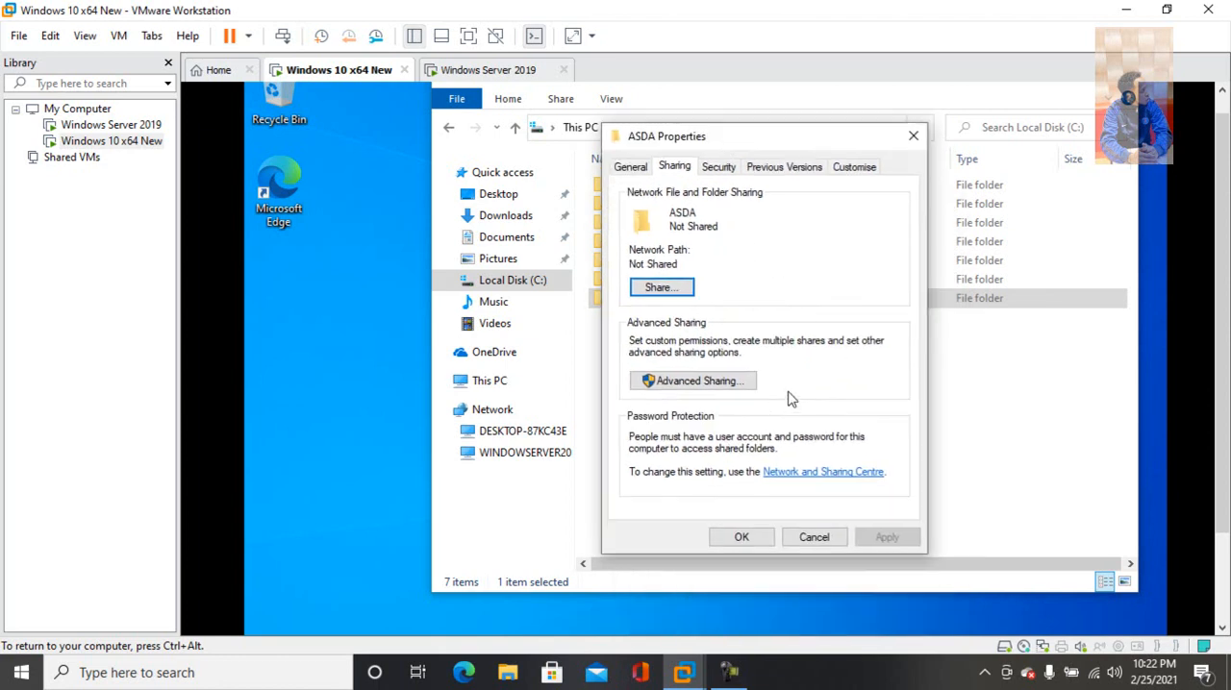
Enable sharing of the ASDA folder through Advanced Sharing and allow Everyone Full Control in its share permissions
{"action": "left_click", "coordinate": [702, 383]}
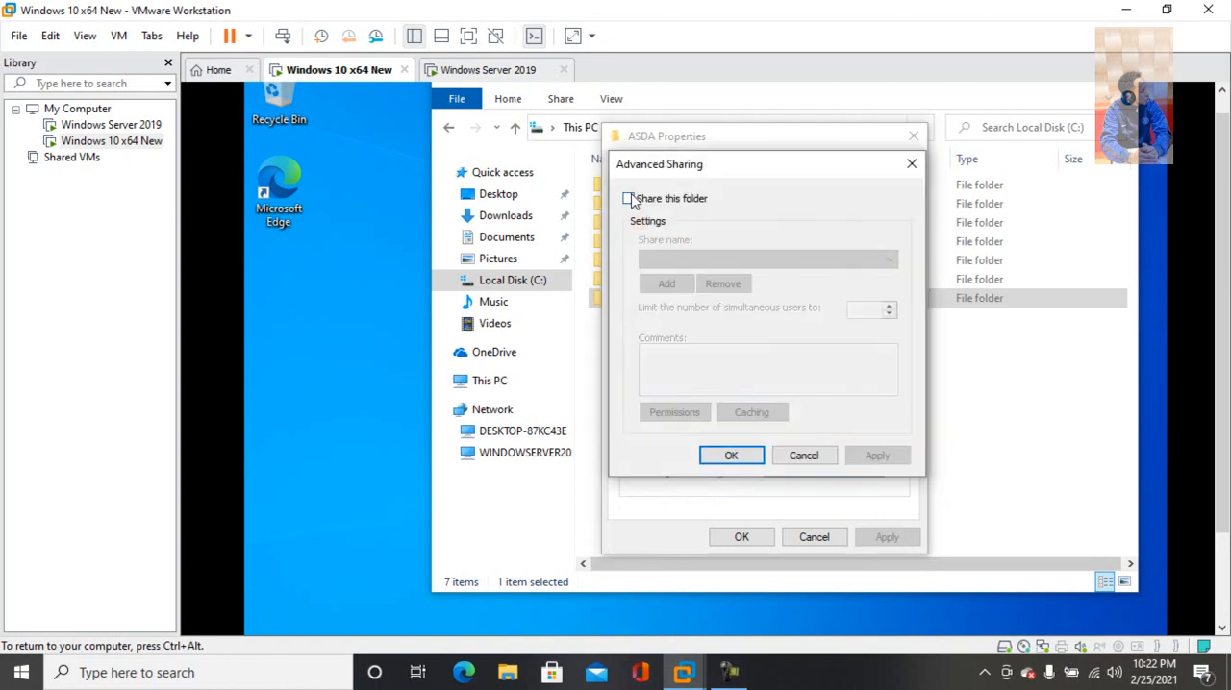
{"action": "left_click", "coordinate": [630, 199]}
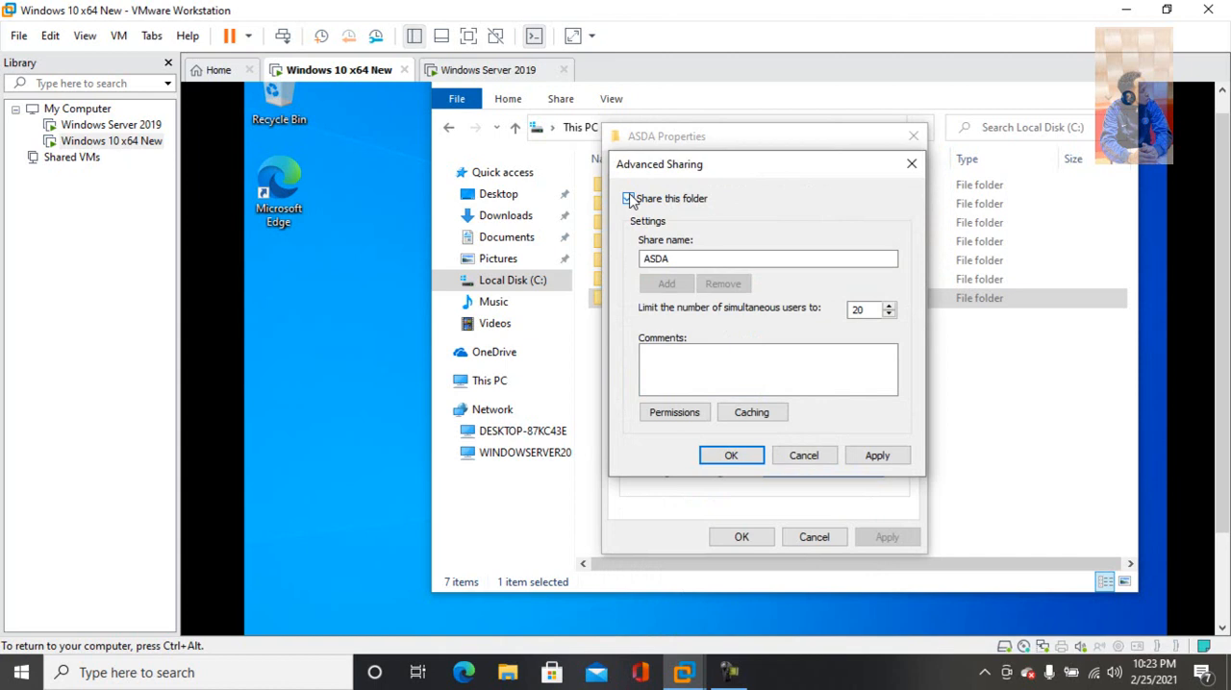
{"action": "left_click", "coordinate": [674, 412]}
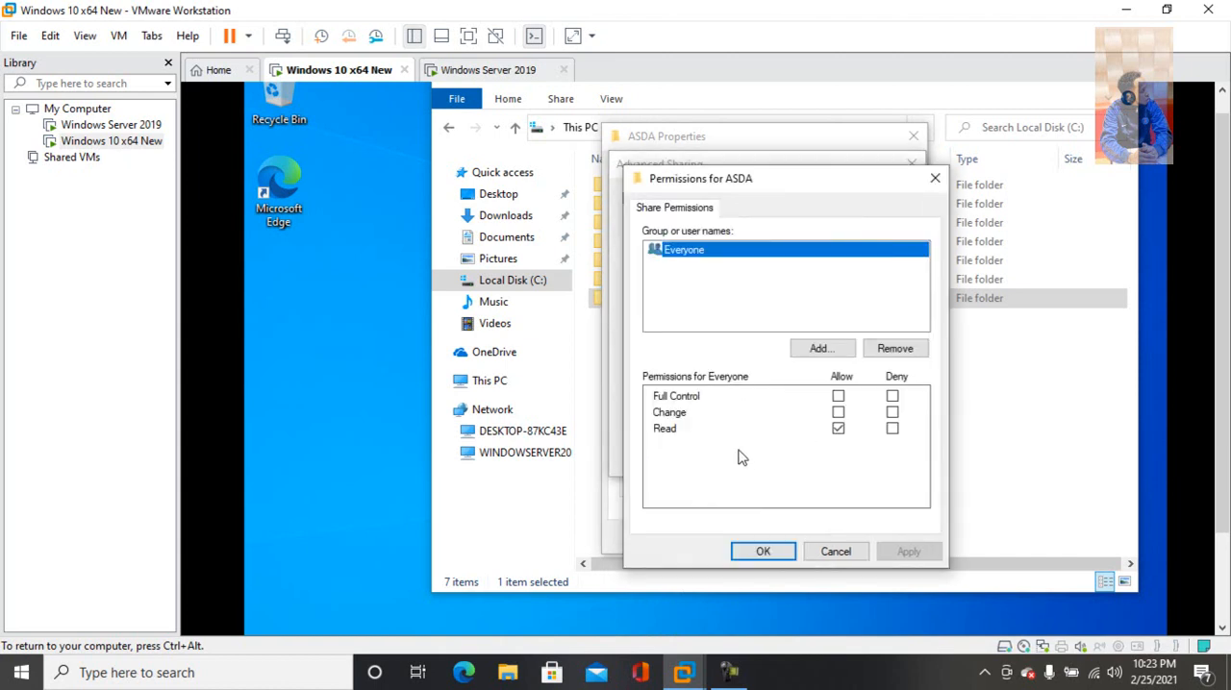
{"action": "left_click", "coordinate": [838, 397]}
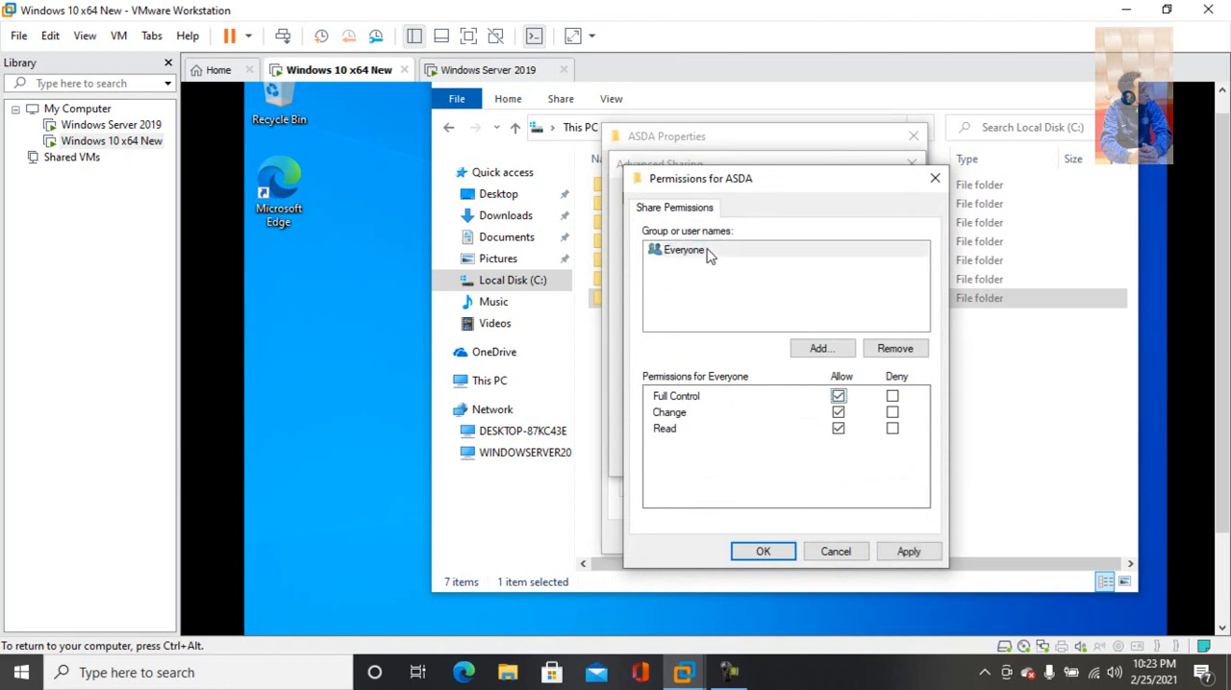
Try to add a user or group matching "ad" to the ASDA share permissions
{"action": "left_click", "coordinate": [814, 350]}
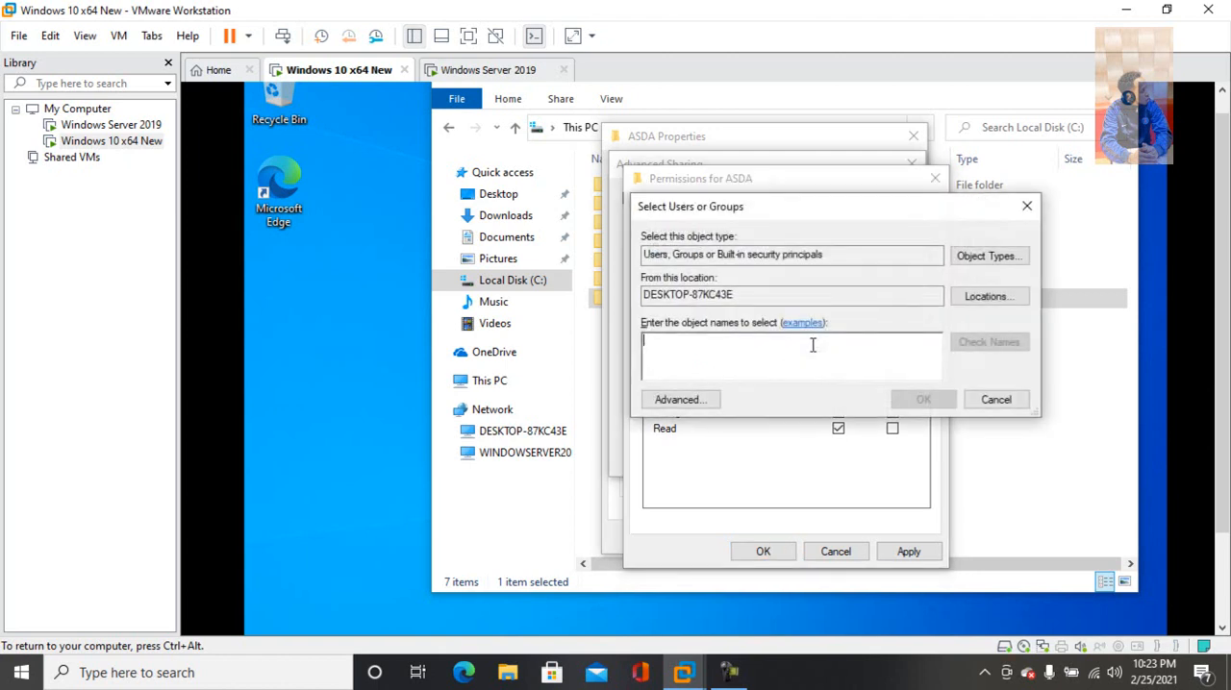
{"action": "type", "text": "ad"}
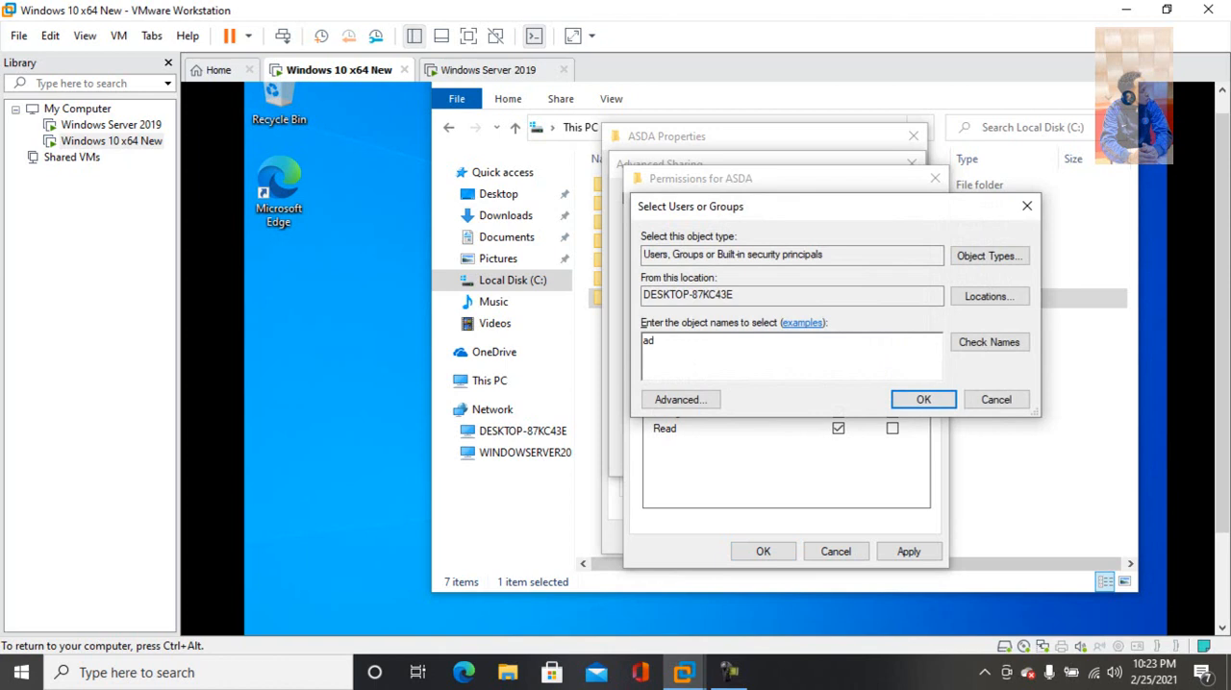
{"action": "left_click", "coordinate": [990, 343]}
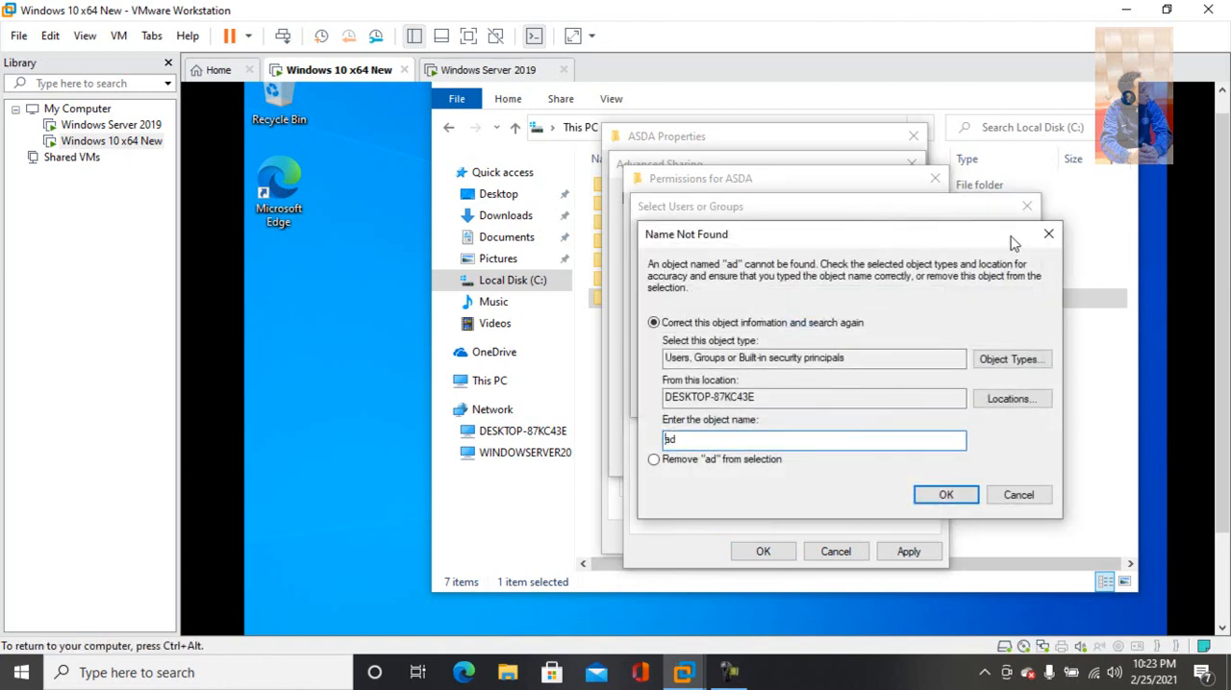
{"action": "left_click", "coordinate": [1047, 234]}
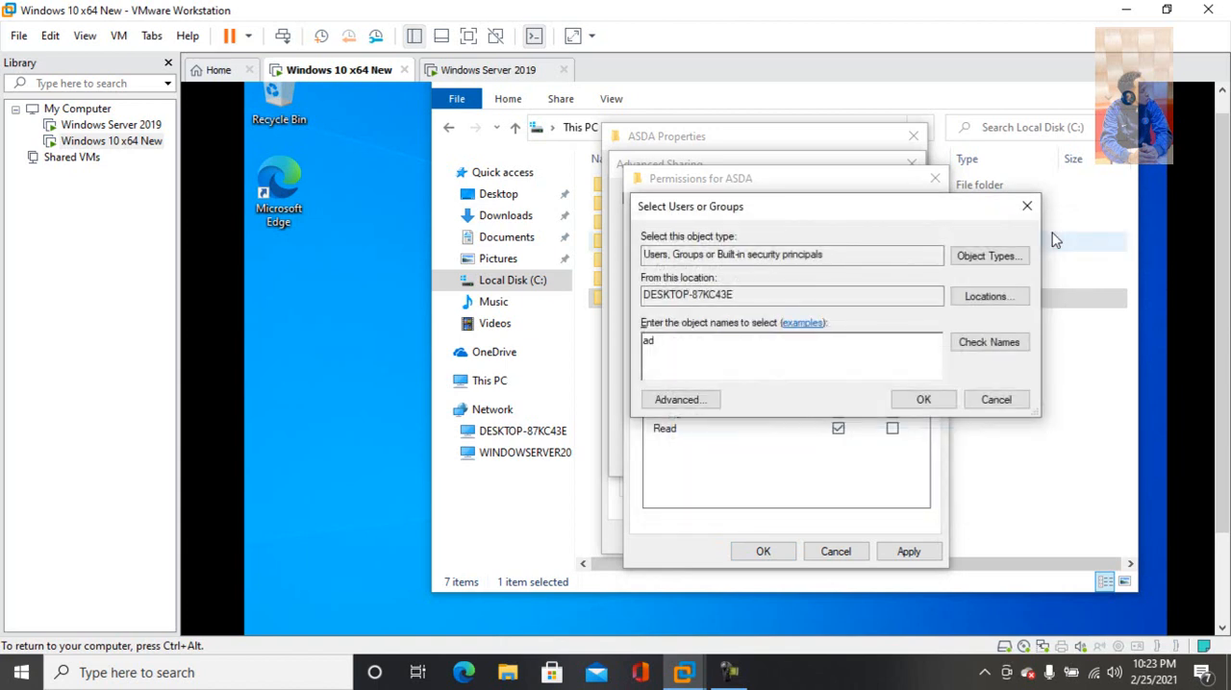
Replace the object name with "dom" and try to look it up among the users and groups
{"action": "key", "text": "BackSpace"}
{"action": "key", "text": "BackSpace"}
{"action": "type", "text": "dom"}
{"action": "left_click", "coordinate": [977, 348]}
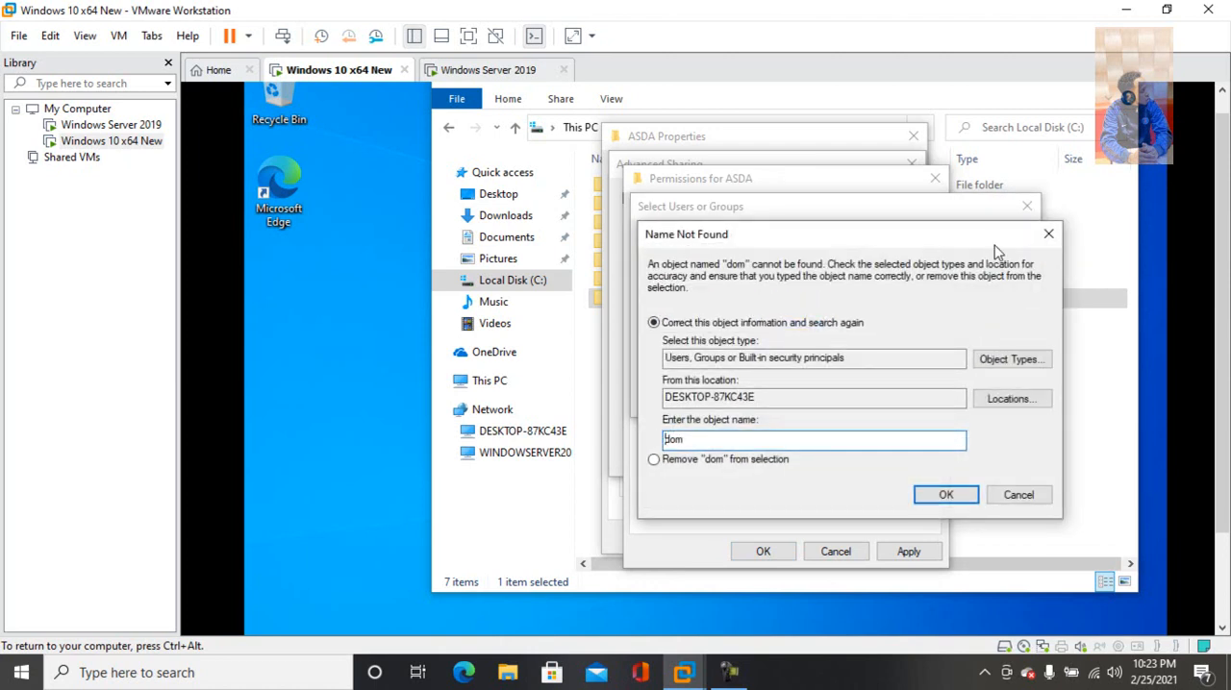
{"action": "left_click", "coordinate": [1048, 234]}
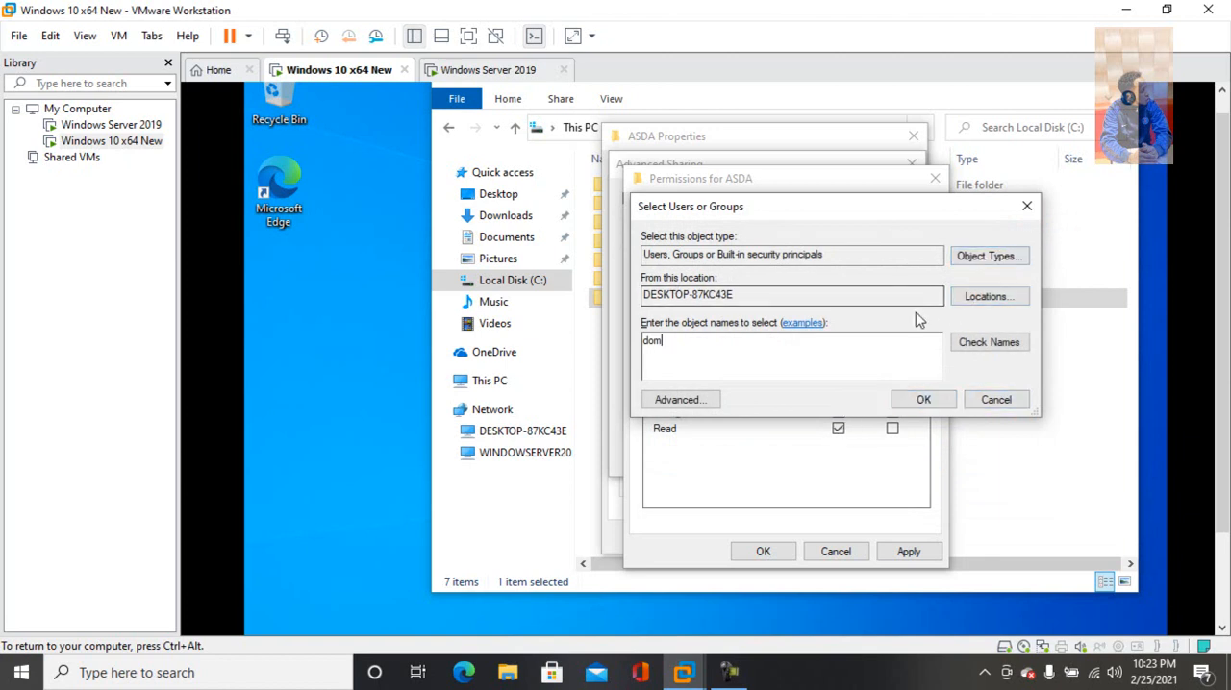
Check which object types the user and group search covers, and cancel adding another user or group
{"action": "left_click", "coordinate": [980, 257]}
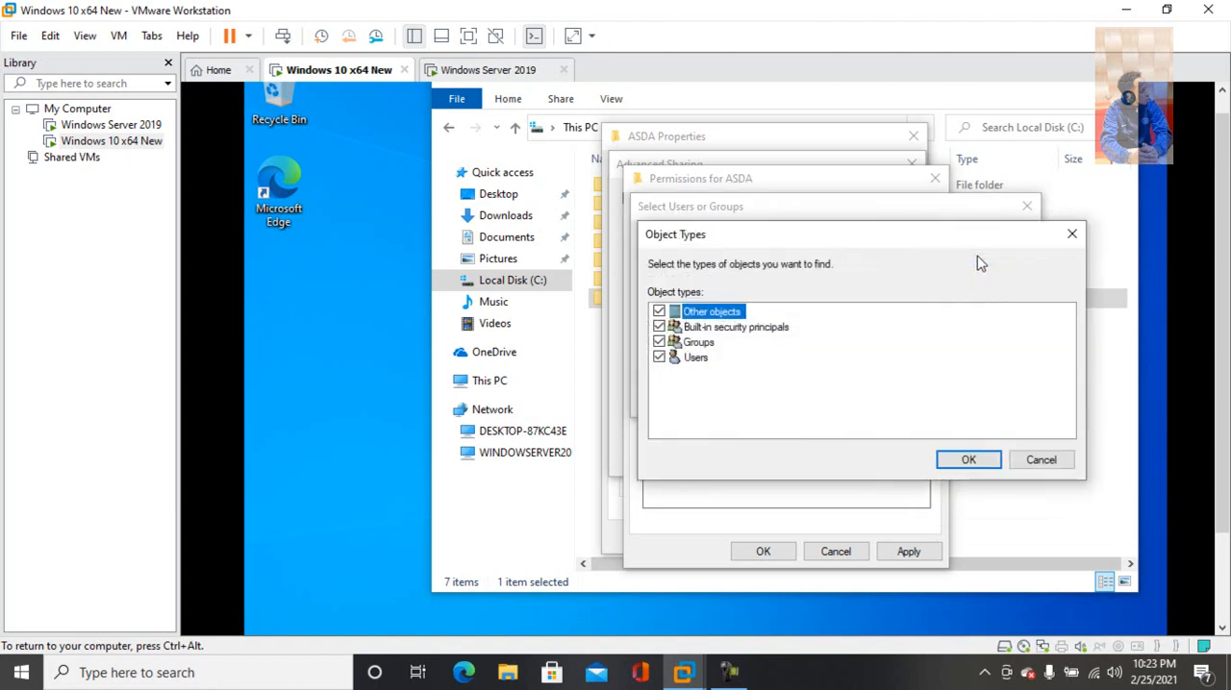
{"action": "left_click", "coordinate": [1073, 236]}
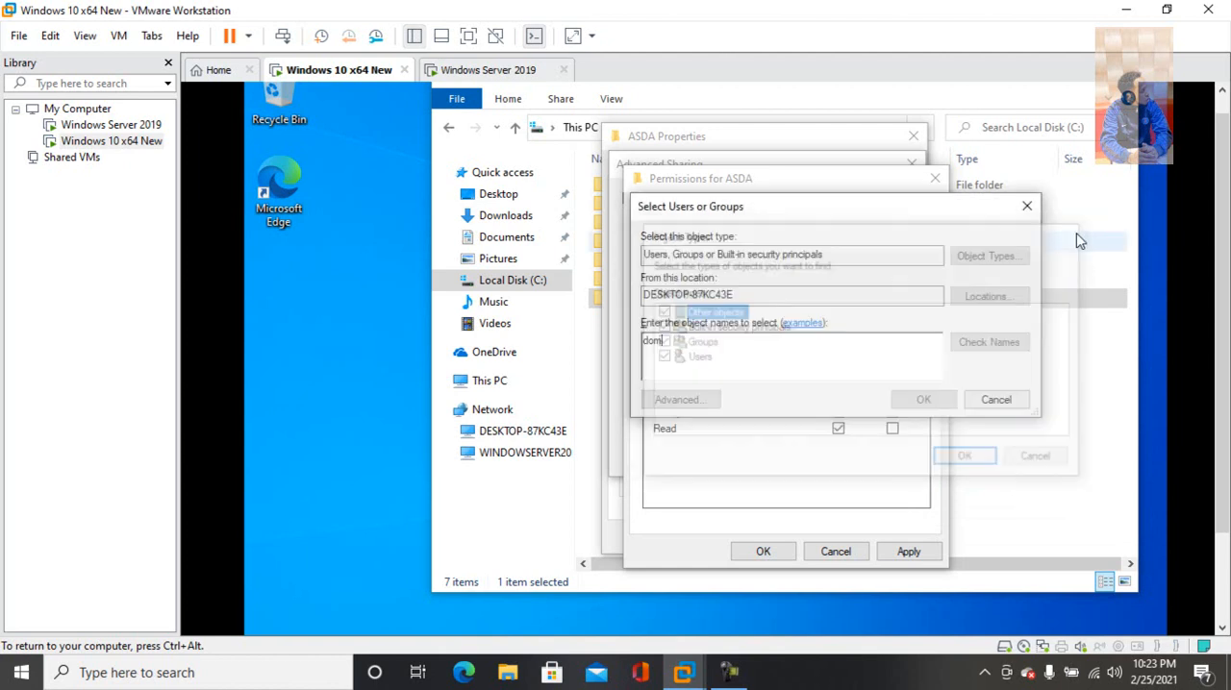
{"action": "left_click", "coordinate": [1026, 210]}
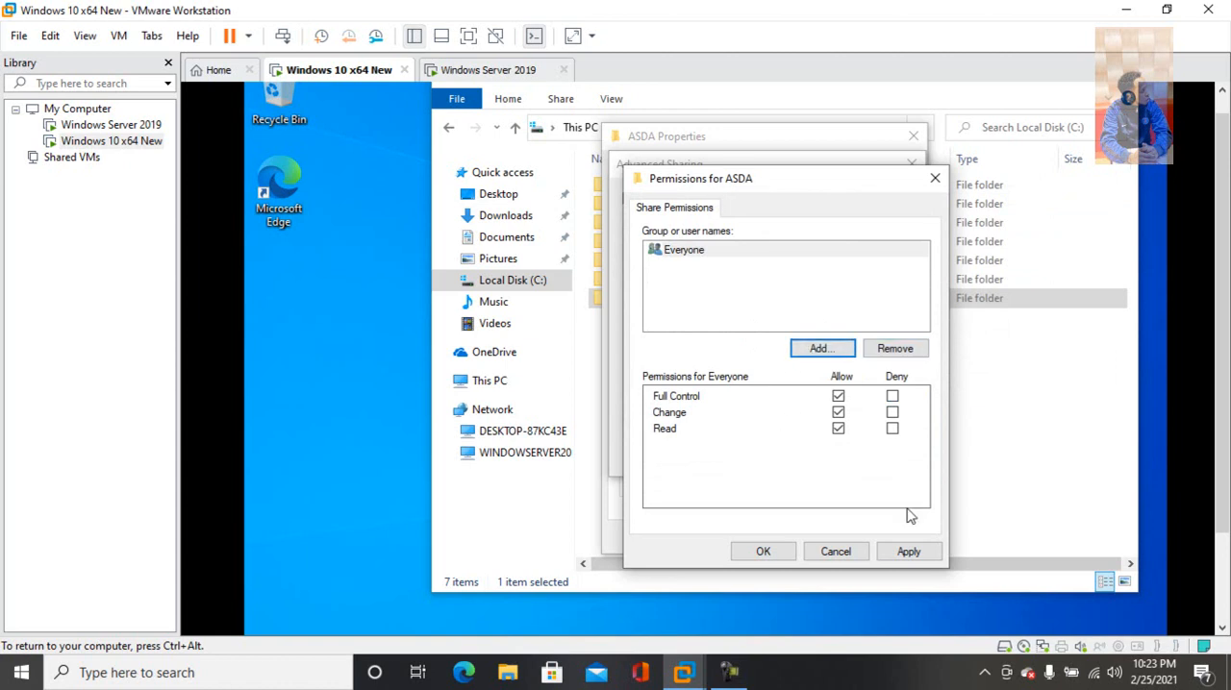
Apply the ASDA share permissions and Advanced Sharing settings, and close the folder's properties
{"action": "left_click", "coordinate": [908, 551]}
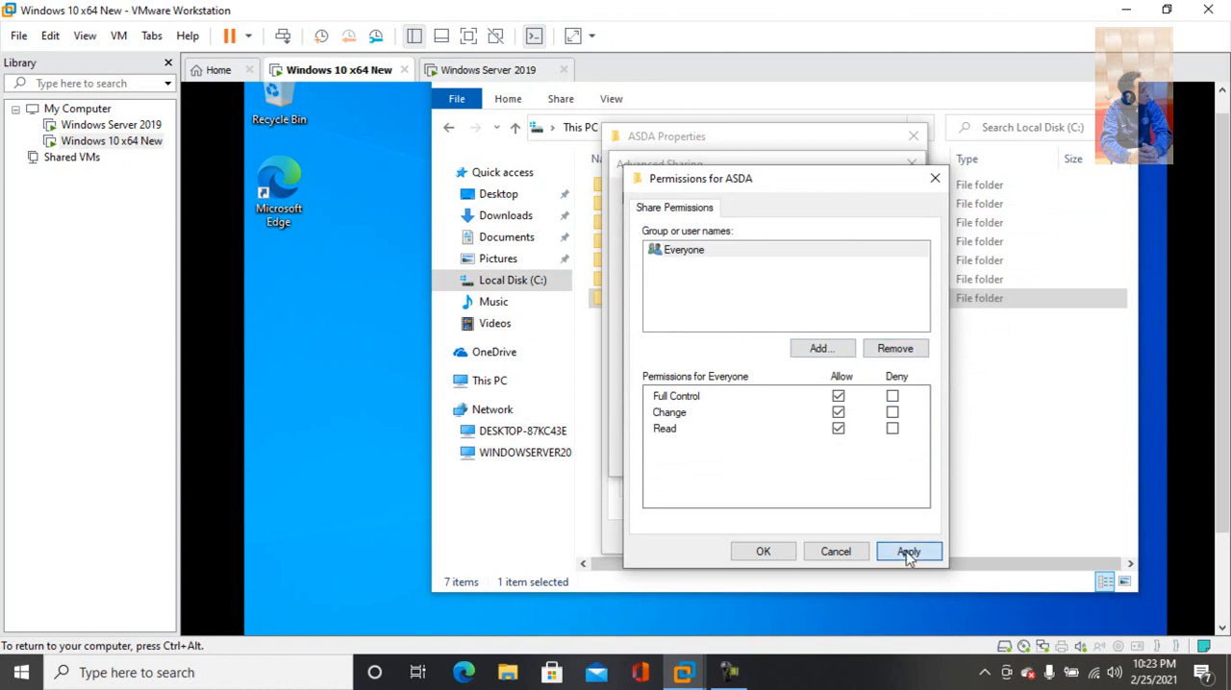
{"action": "left_click", "coordinate": [761, 552]}
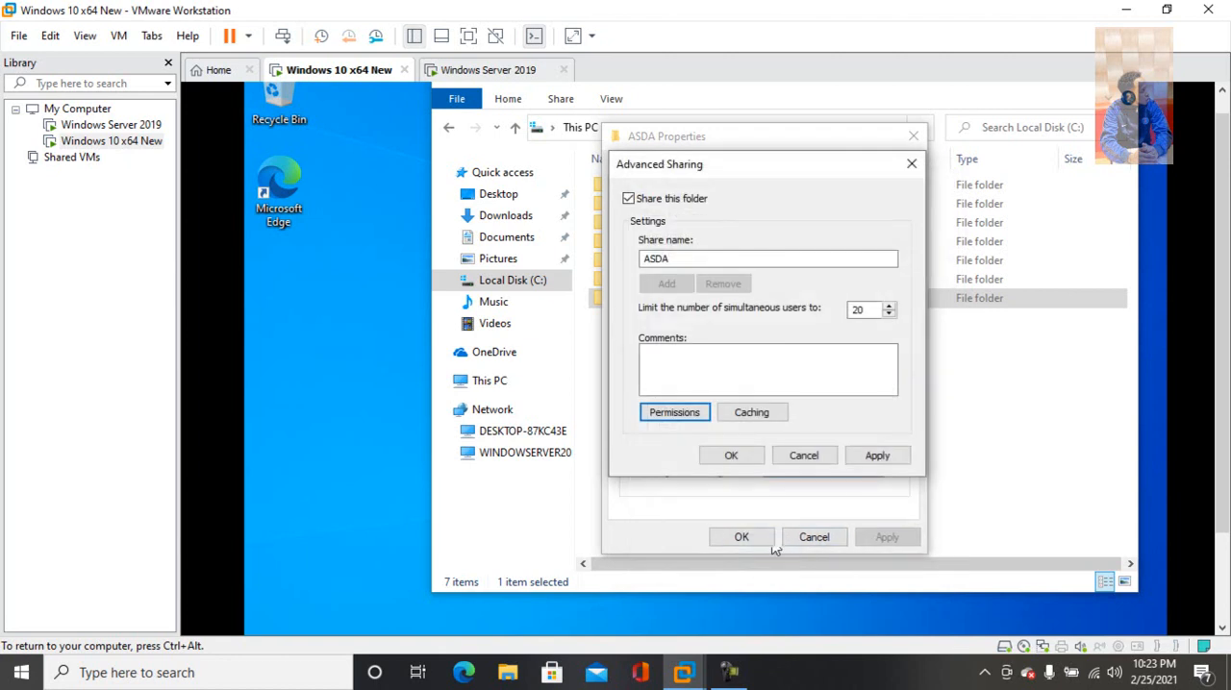
{"action": "left_click", "coordinate": [877, 457]}
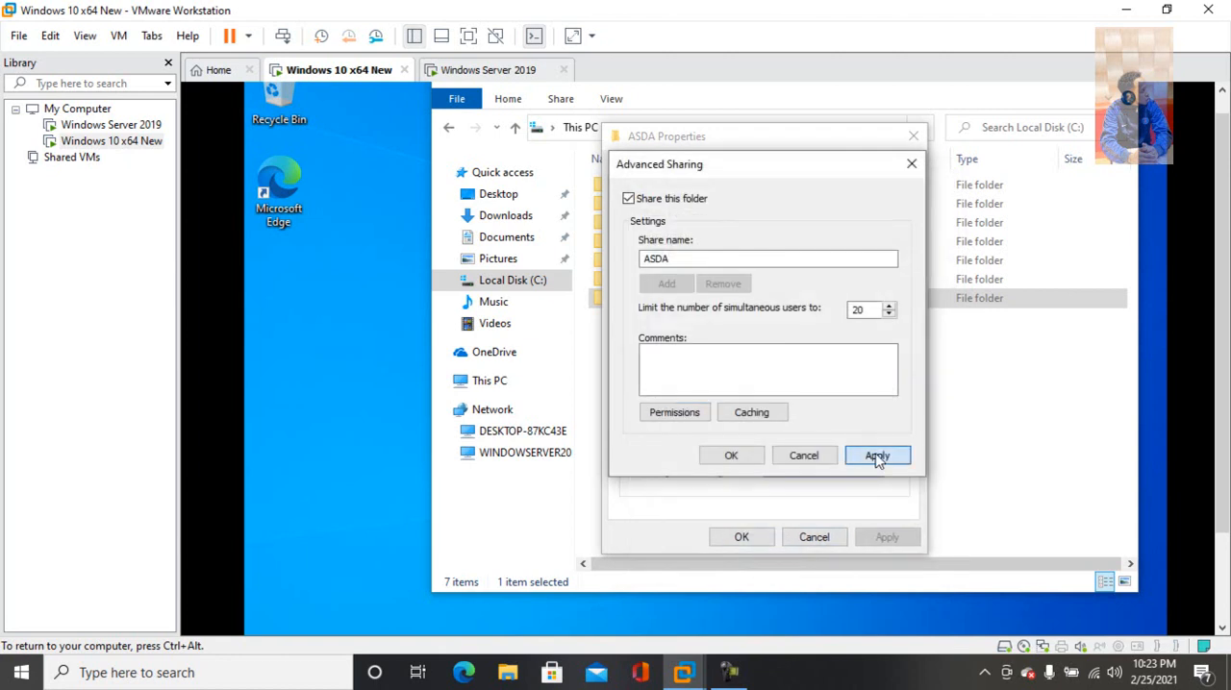
{"action": "left_click", "coordinate": [732, 458]}
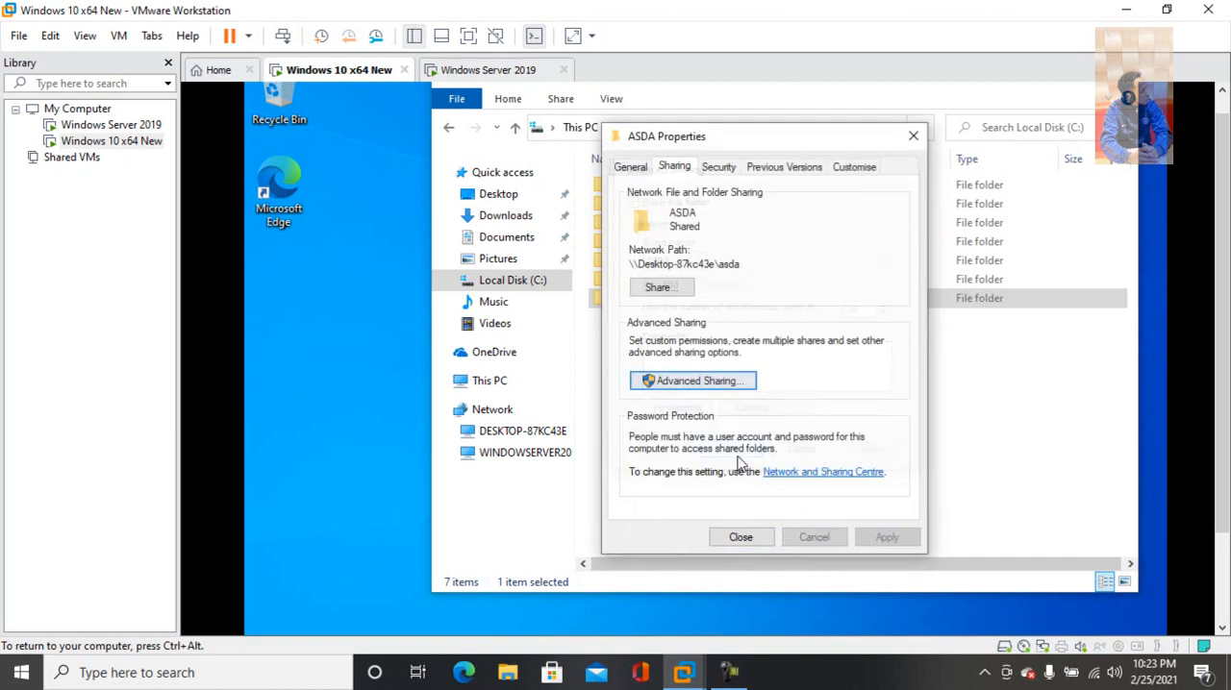
{"action": "left_click", "coordinate": [740, 539]}
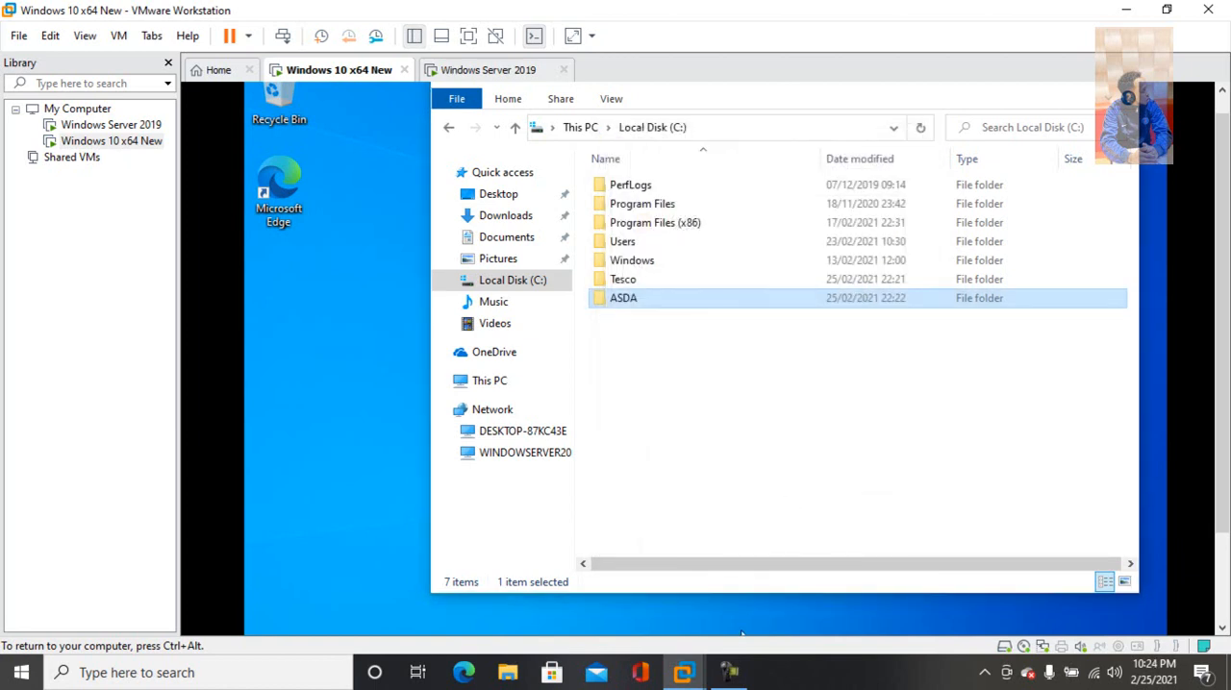
Switch to the Windows Server 2019 virtual machine and show the Server Manager dashboard
{"action": "left_click", "coordinate": [485, 70]}
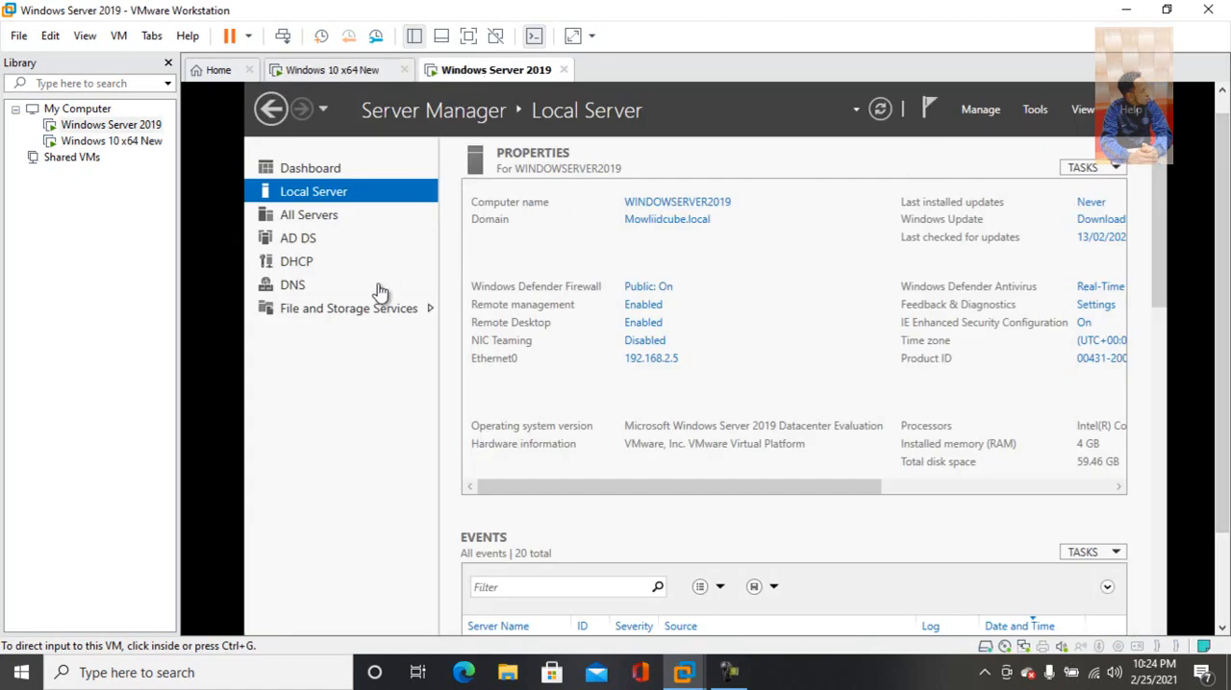
{"action": "left_click_drag", "start_coordinate": [1219, 268], "coordinate": [1189, 171]}
{"action": "left_click", "coordinate": [310, 187]}
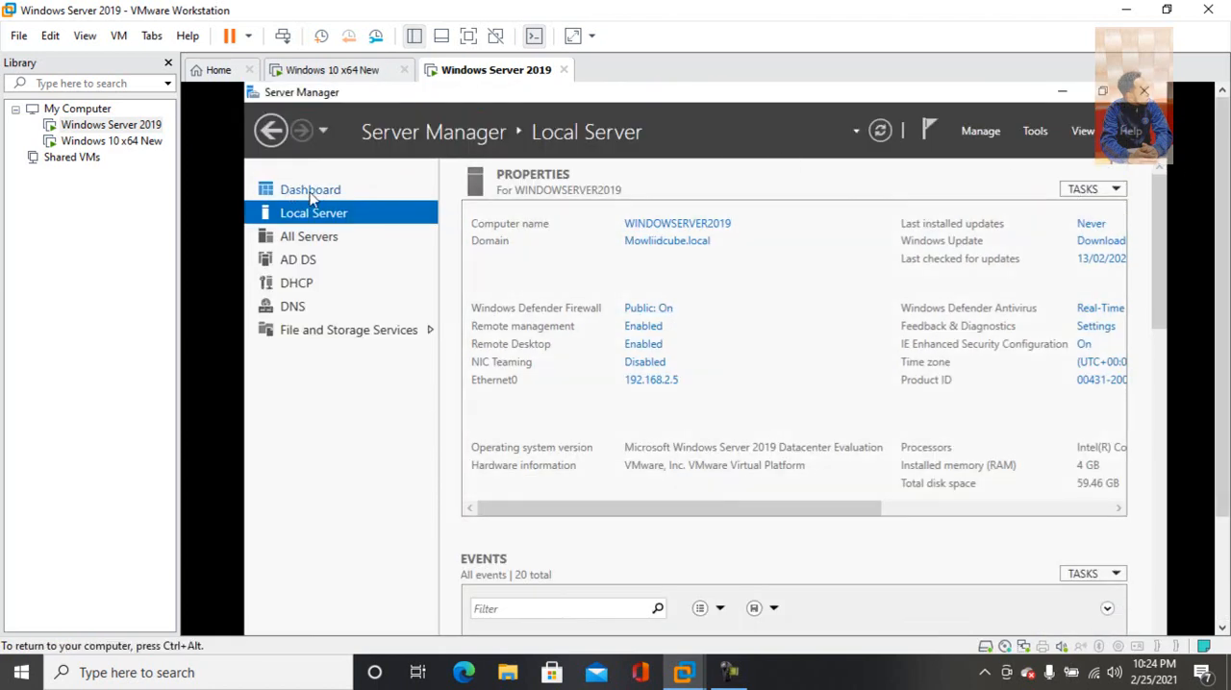
{"action": "left_click", "coordinate": [311, 192]}
{"action": "key", "text": "ctrl+alt"}
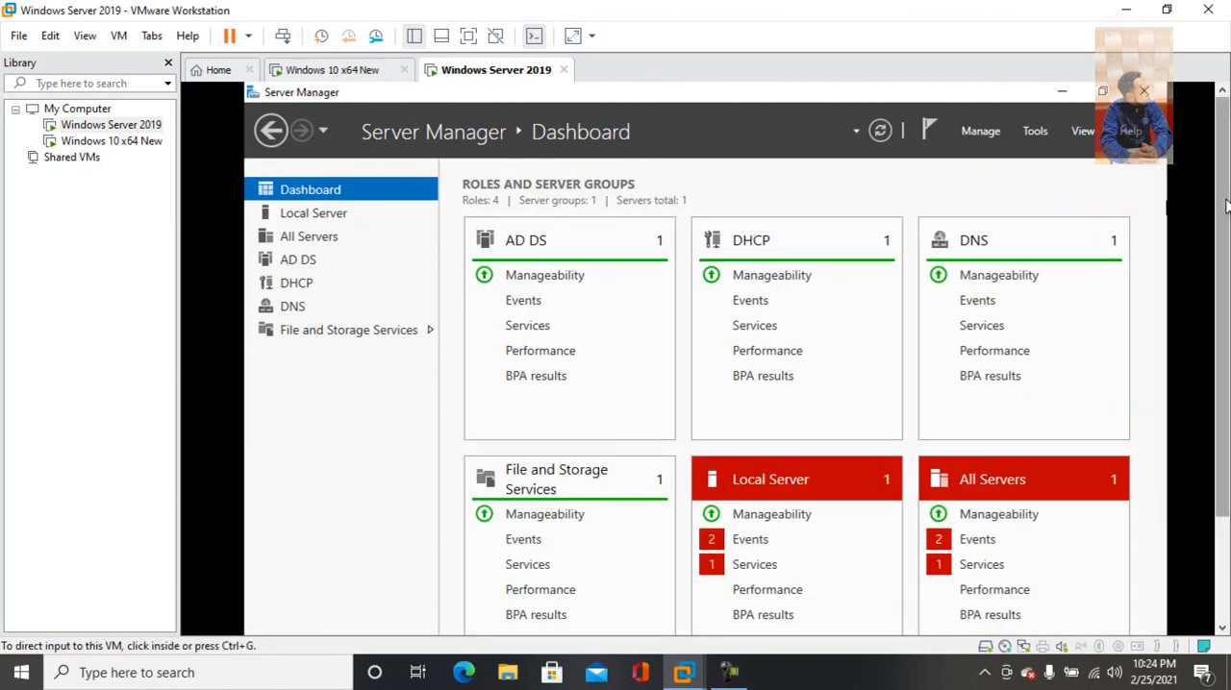
Search the server for the network path \\192.168.2.10 and open it to view the client's shared folders
{"action": "scroll", "coordinate": [702, 356], "scroll_direction": "down", "scroll_amount": 3}
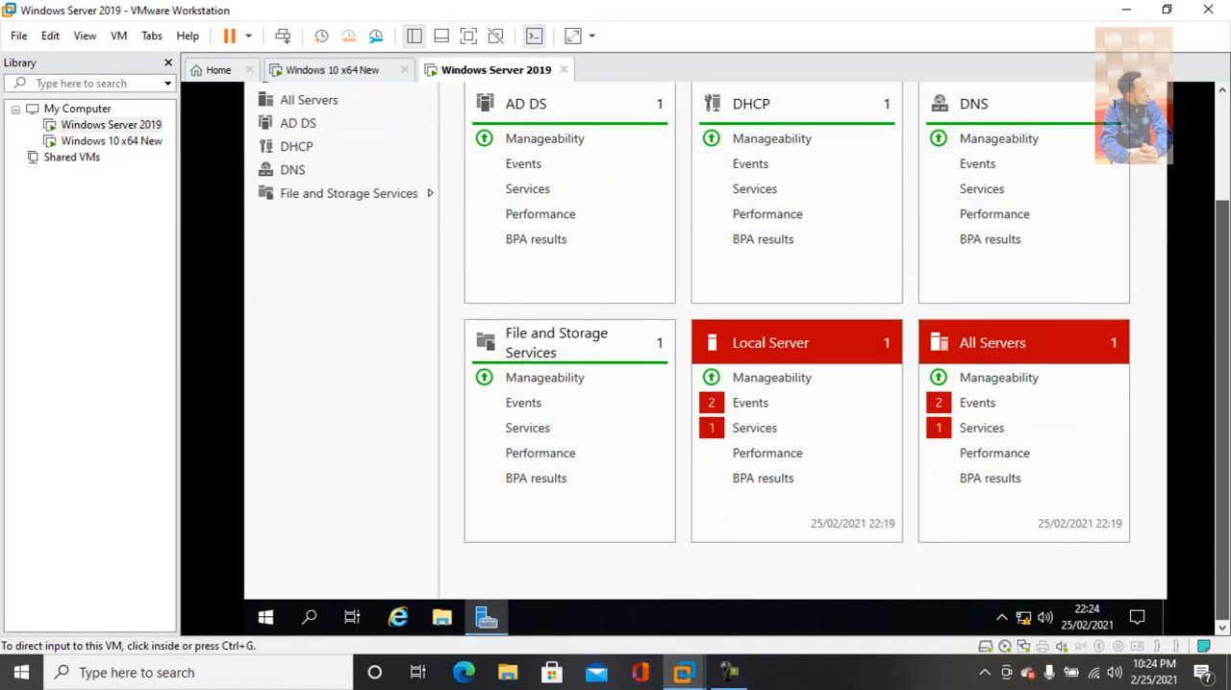
{"action": "left_click", "coordinate": [309, 620]}
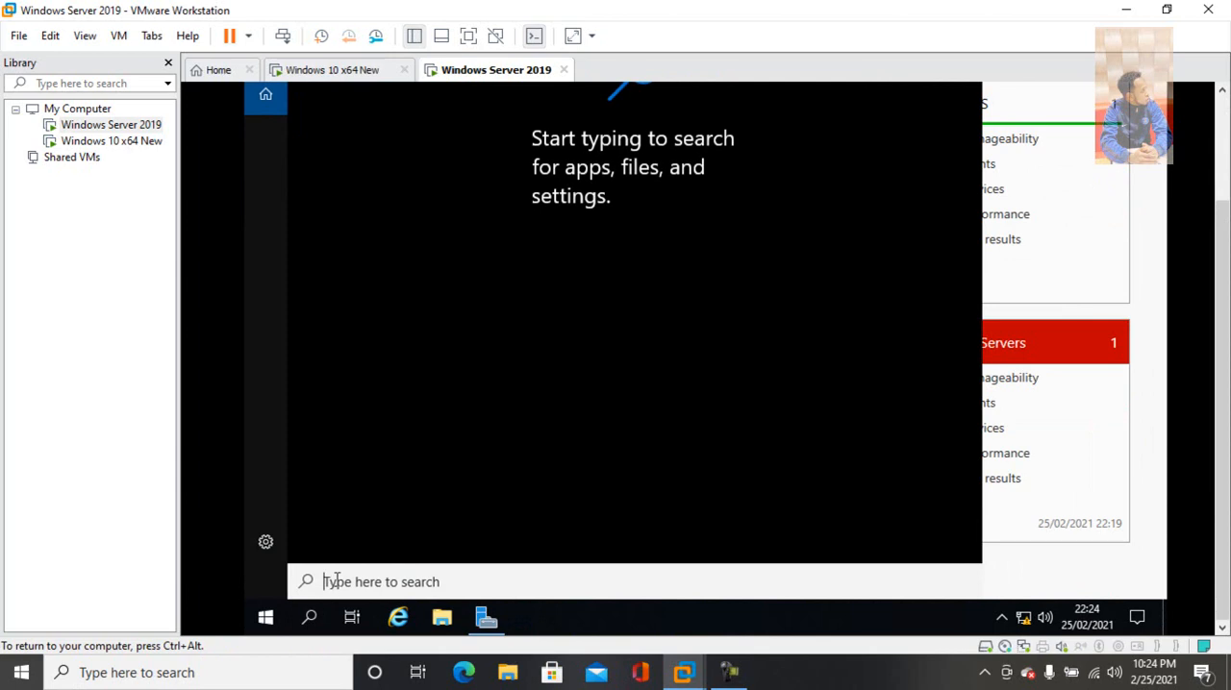
{"action": "type", "text": "W"}
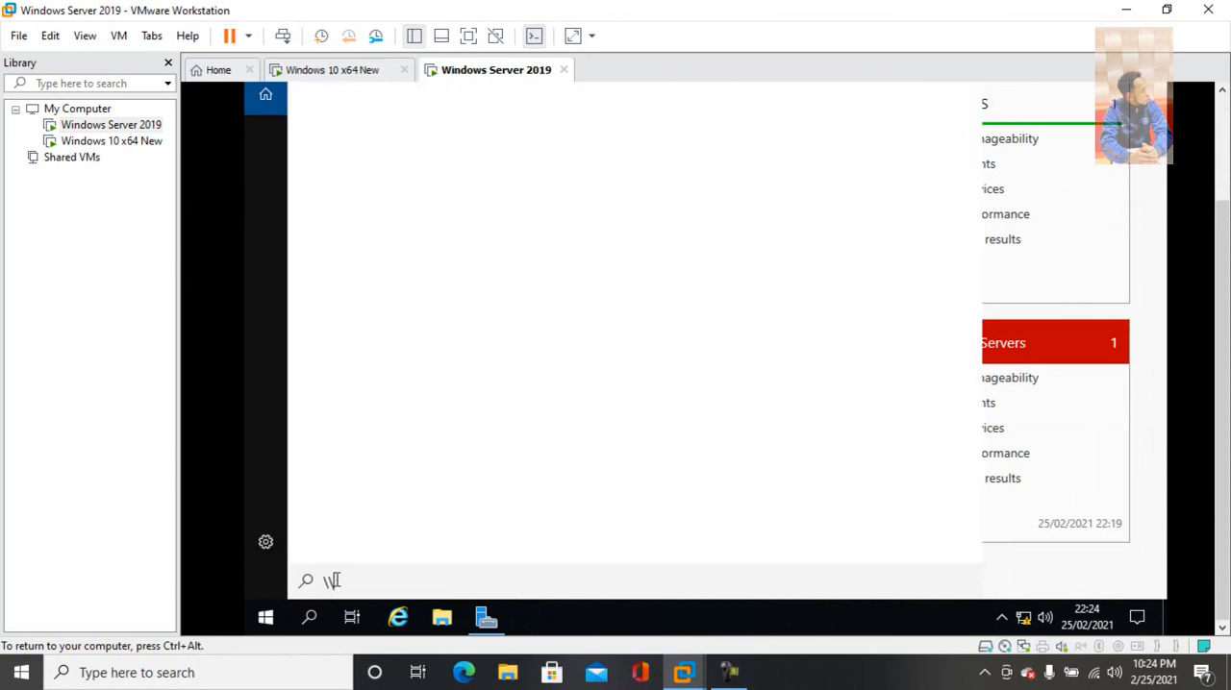
{"action": "type", "text": "192"}
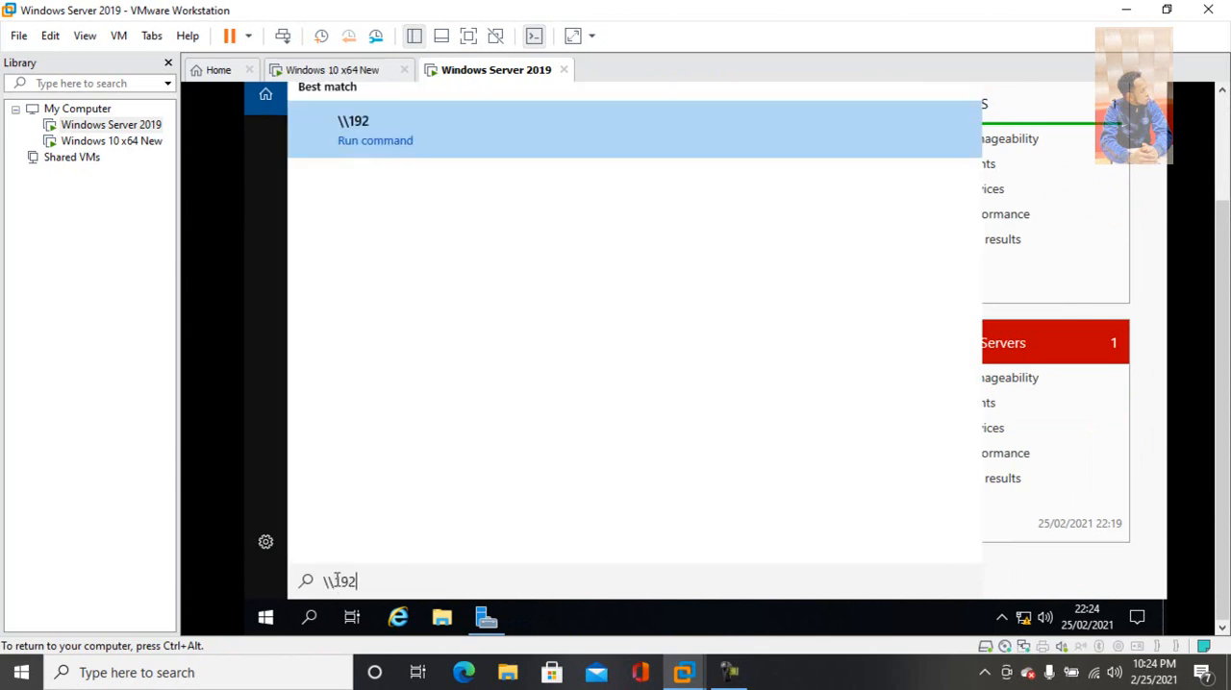
{"action": "type", "text": ".168.2.10"}
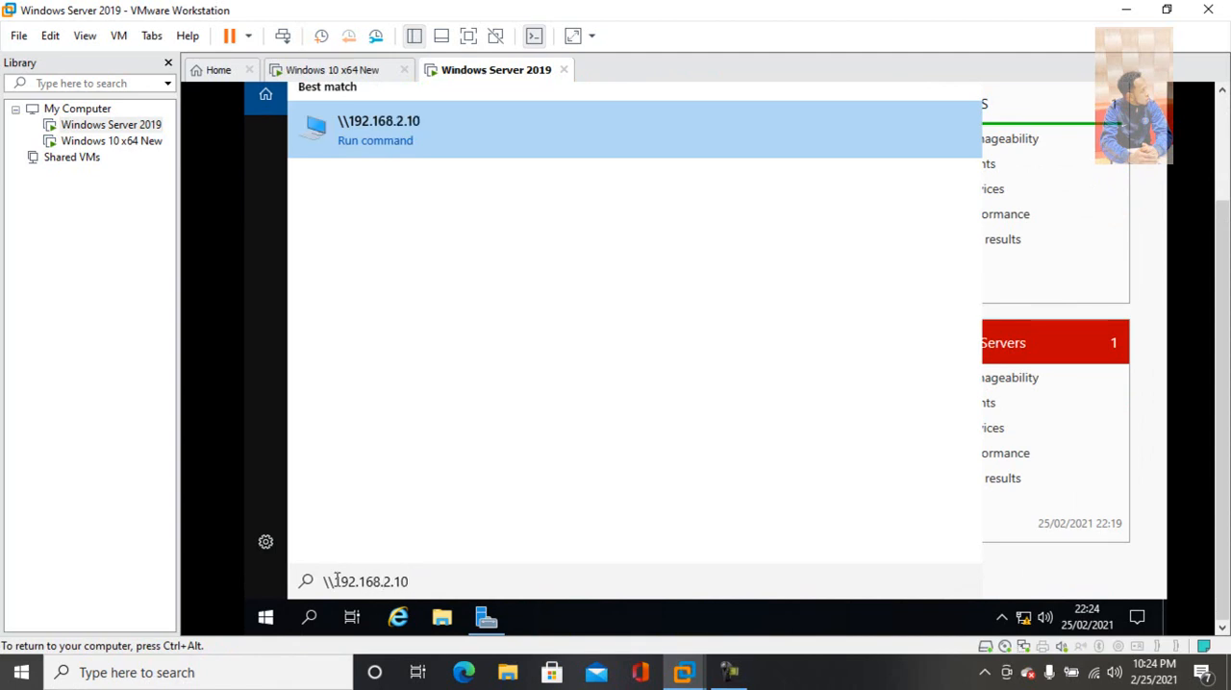
{"action": "key", "text": "Return"}
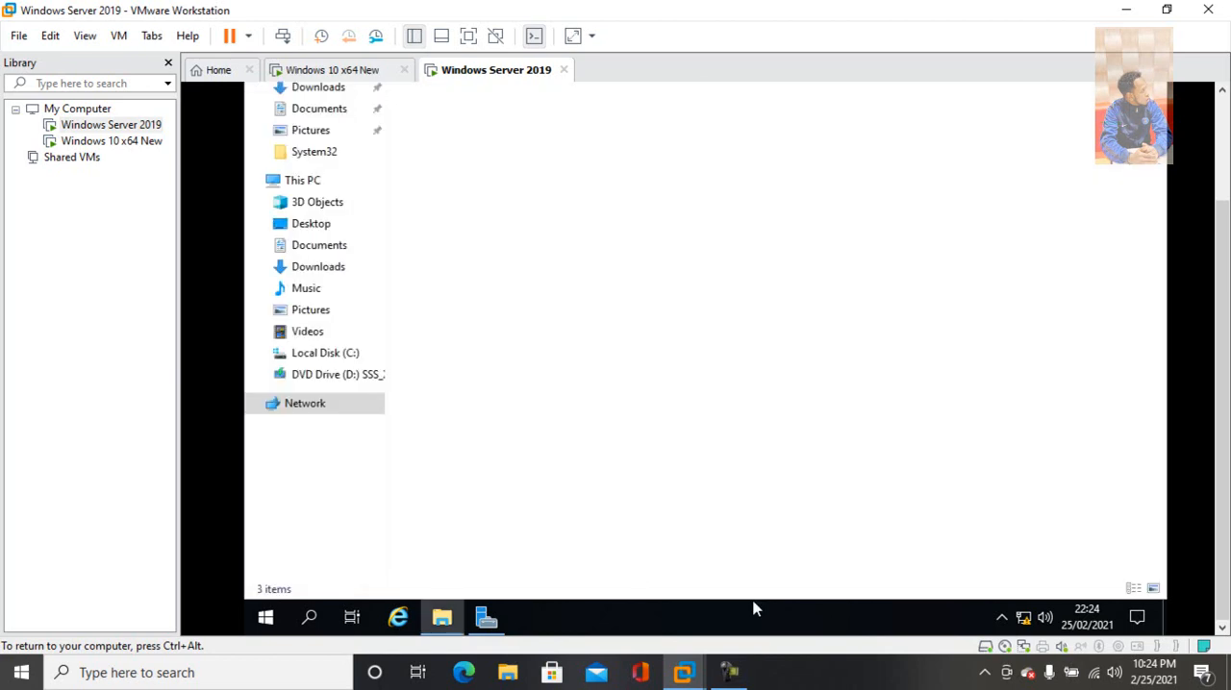
{"action": "left_click_drag", "start_coordinate": [1226, 329], "coordinate": [1228, 225]}
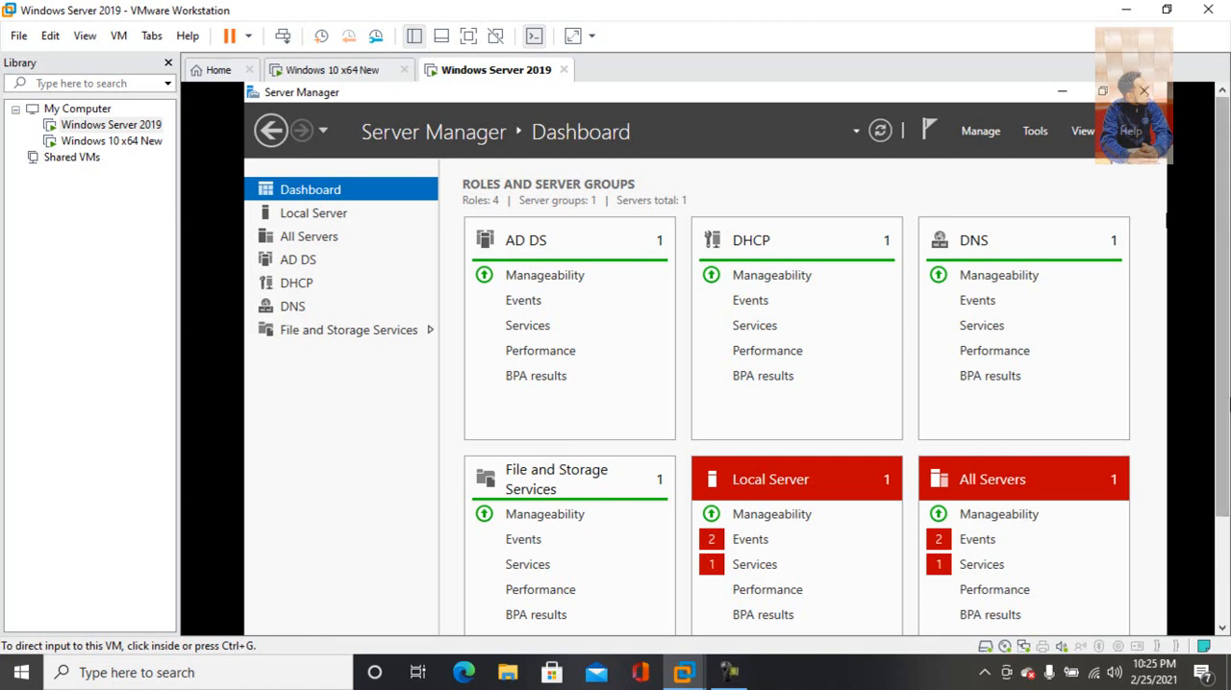
{"action": "left_click", "coordinate": [730, 673]}
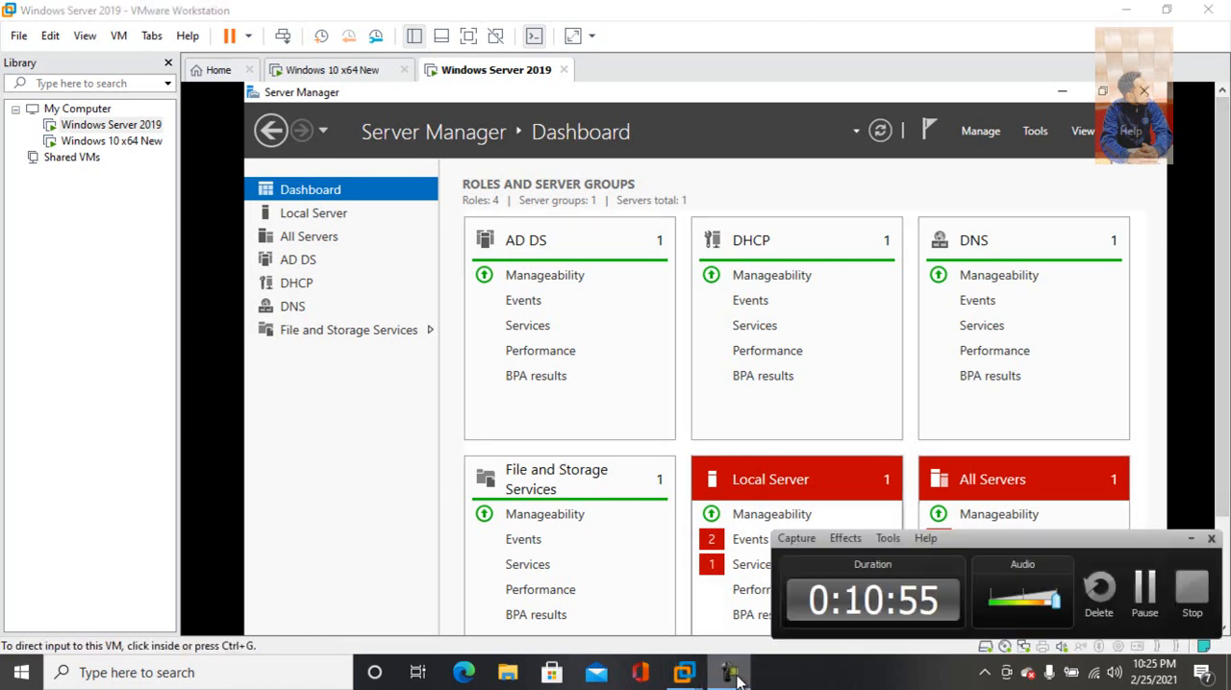